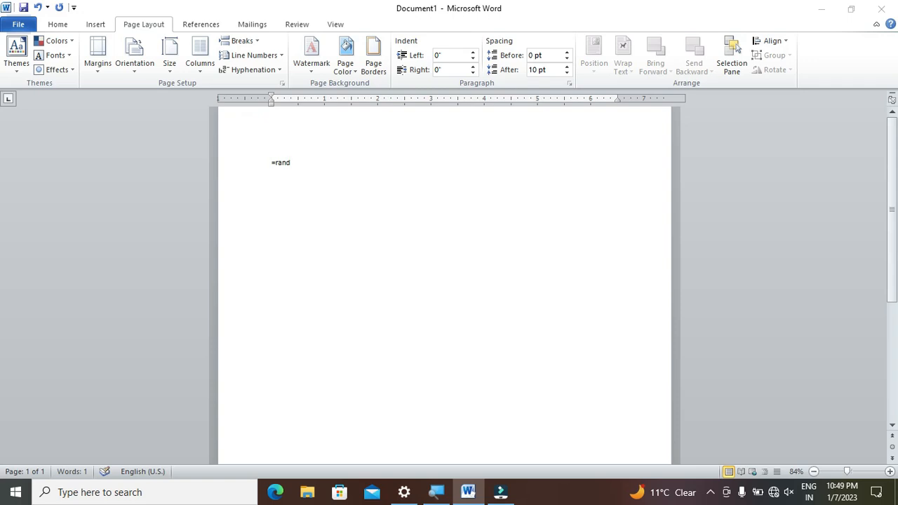
Generate sample paragraphs with =rand and paste copies of all the text at the end of the document
{"action": "key", "text": "Return"}
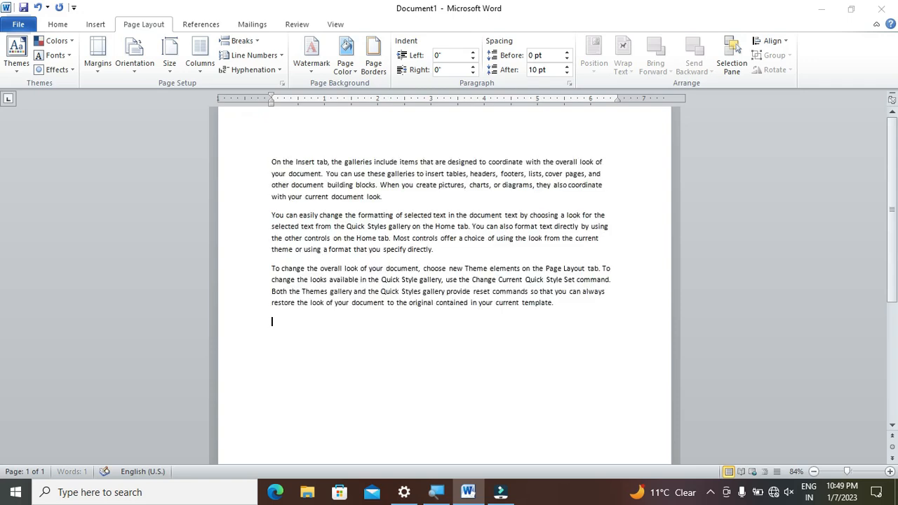
{"action": "key", "text": "ctrl+a"}
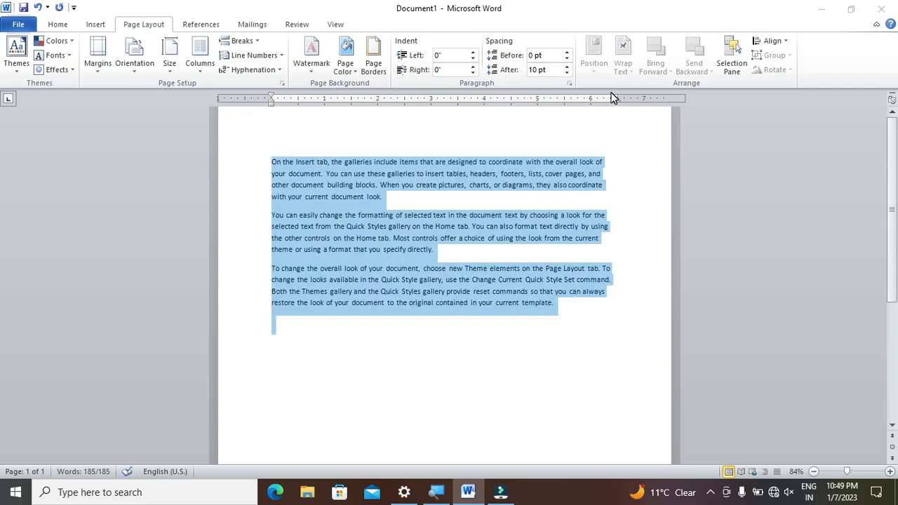
{"action": "key", "text": "ctrl+c"}
{"action": "key", "text": "ctrl+End"}
{"action": "key", "text": "ctrl+v"}
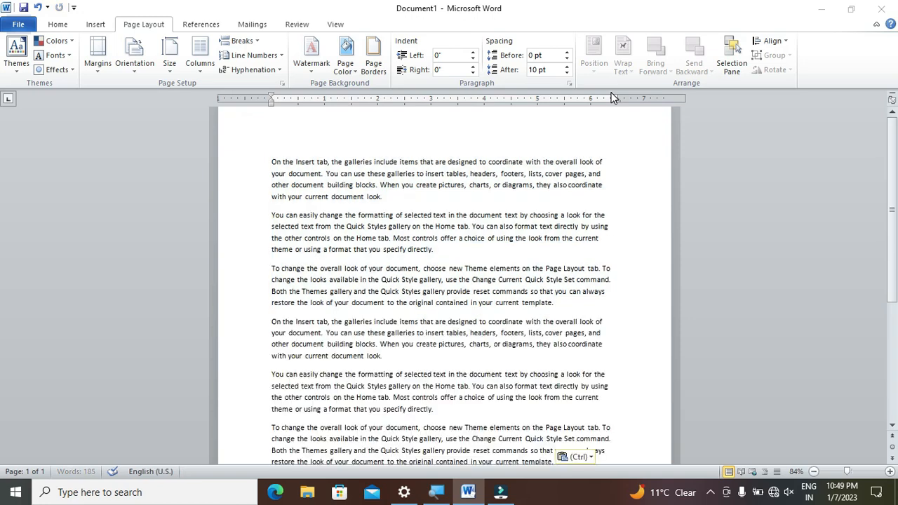
{"action": "key", "text": "Return"}
{"action": "key", "text": "ctrl+v"}
Set the document's page color to a light blue theme shade
{"action": "key", "text": "Up"}
{"action": "key", "text": "Up"}
{"action": "key", "text": "Up"}
{"action": "key", "text": "Up"}
{"action": "key", "text": "Up"}
{"action": "key", "text": "Up"}
{"action": "key", "text": "Up"}
{"action": "key", "text": "Up"}
{"action": "key", "text": "Up"}
{"action": "key", "text": "Up"}
{"action": "key", "text": "Up"}
{"action": "key", "text": "Up"}
{"action": "key", "text": "Up"}
{"action": "key", "text": "Up"}
{"action": "key", "text": "Up"}
{"action": "key", "text": "Up"}
{"action": "key", "text": "Up"}
{"action": "key", "text": "Up"}
{"action": "key", "text": "Up"}
{"action": "key", "text": "Up"}
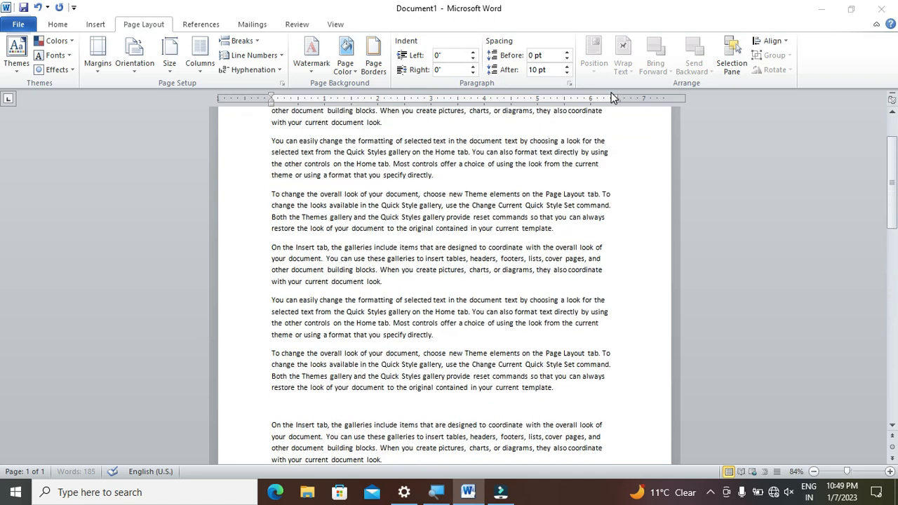
{"action": "key", "text": "Up"}
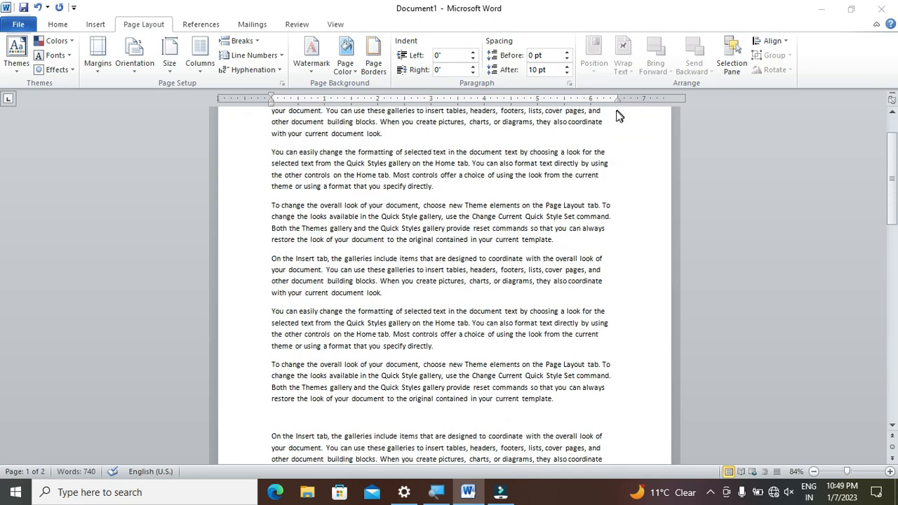
{"action": "scroll", "coordinate": [505, 237], "scroll_direction": "up", "scroll_amount": 2}
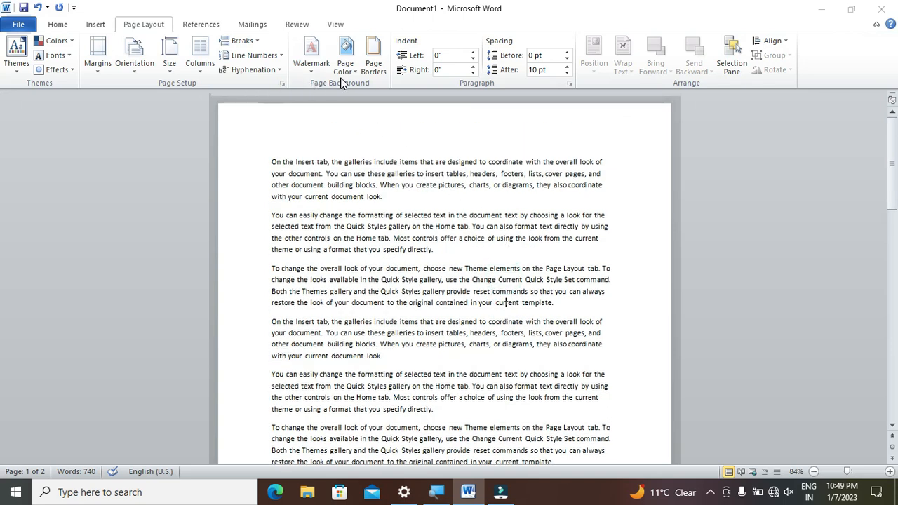
{"action": "left_click", "coordinate": [345, 56]}
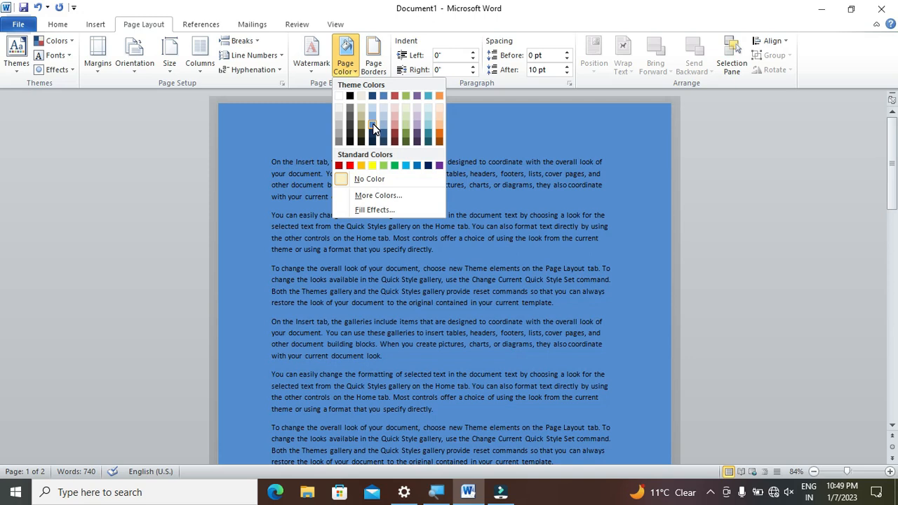
{"action": "left_click", "coordinate": [372, 126]}
{"action": "left_click", "coordinate": [355, 73]}
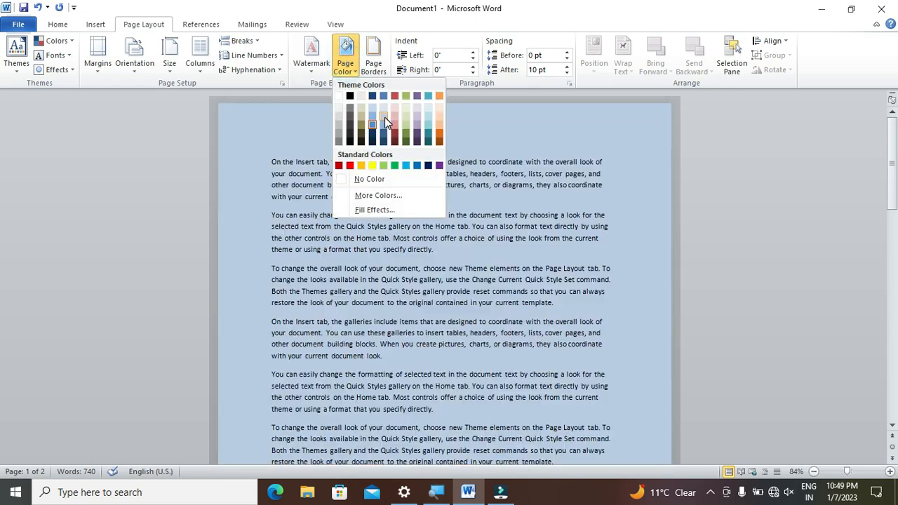
{"action": "left_click", "coordinate": [384, 117]}
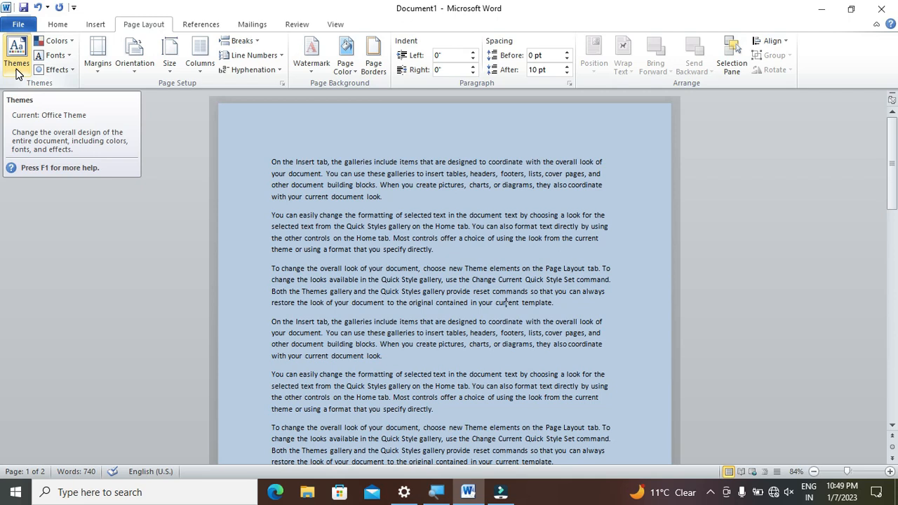
Apply the built-in Median theme to the whole document
{"action": "left_click", "coordinate": [18, 70]}
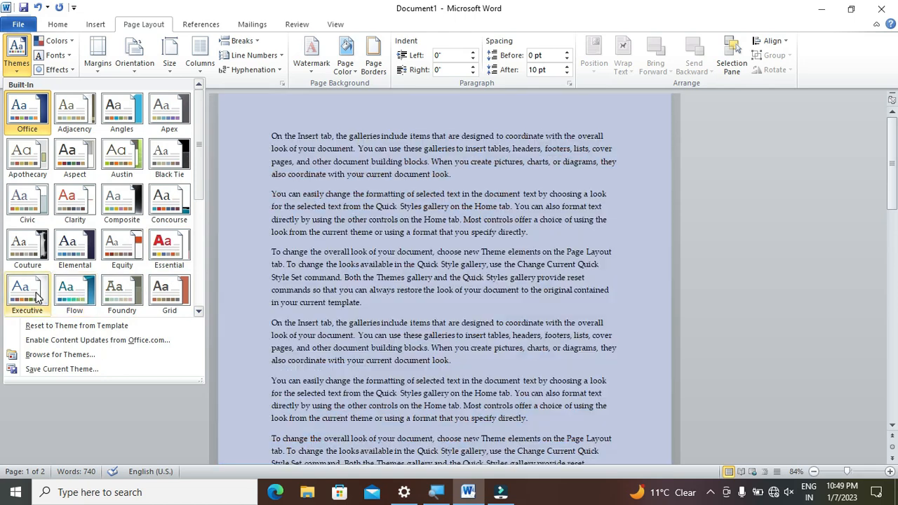
{"action": "scroll", "coordinate": [27, 260], "scroll_direction": "down", "scroll_amount": 5}
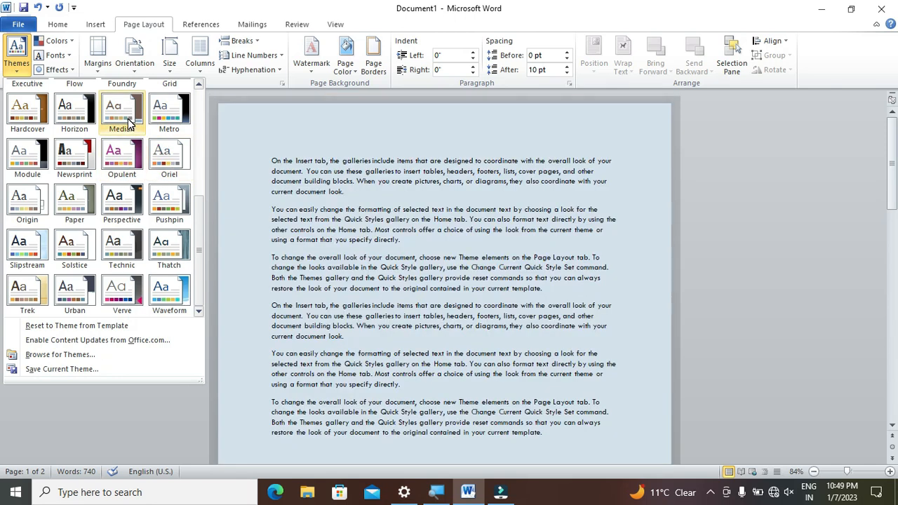
{"action": "left_click", "coordinate": [128, 122]}
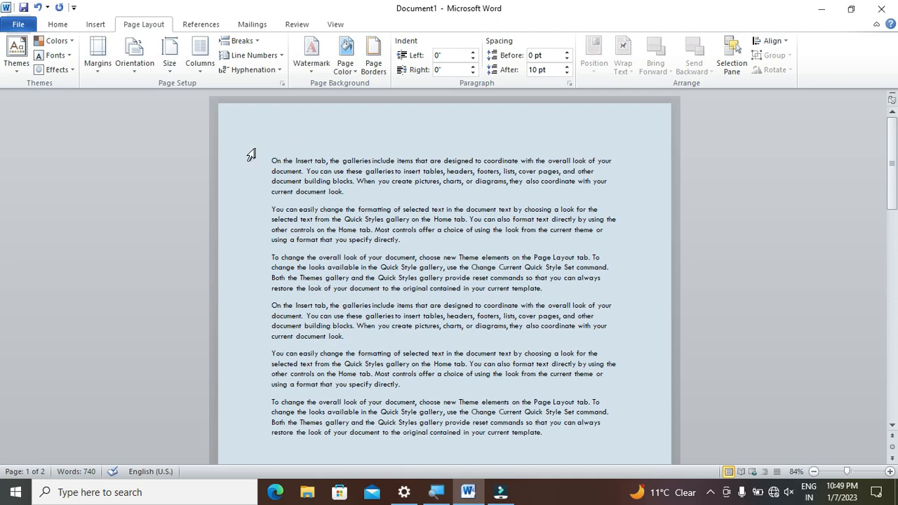
Show the rulers around the document page
{"action": "left_click", "coordinate": [334, 25]}
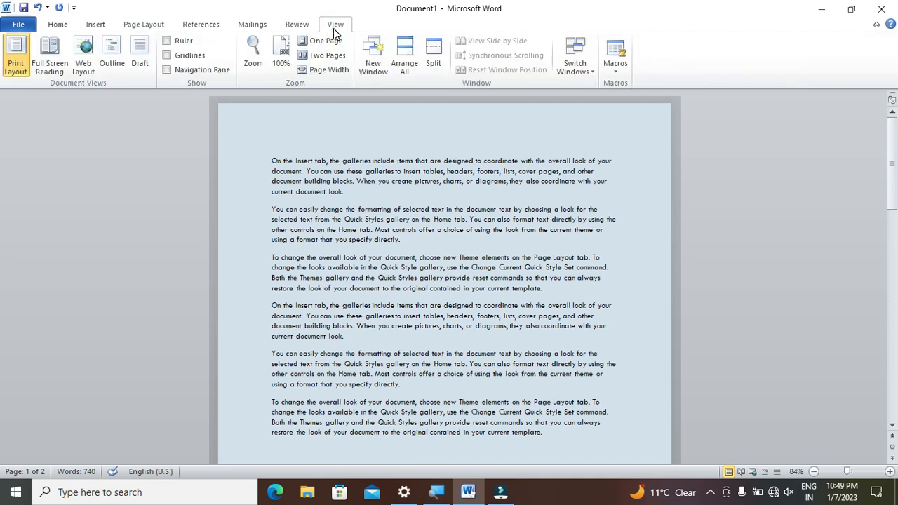
{"action": "left_click", "coordinate": [177, 41]}
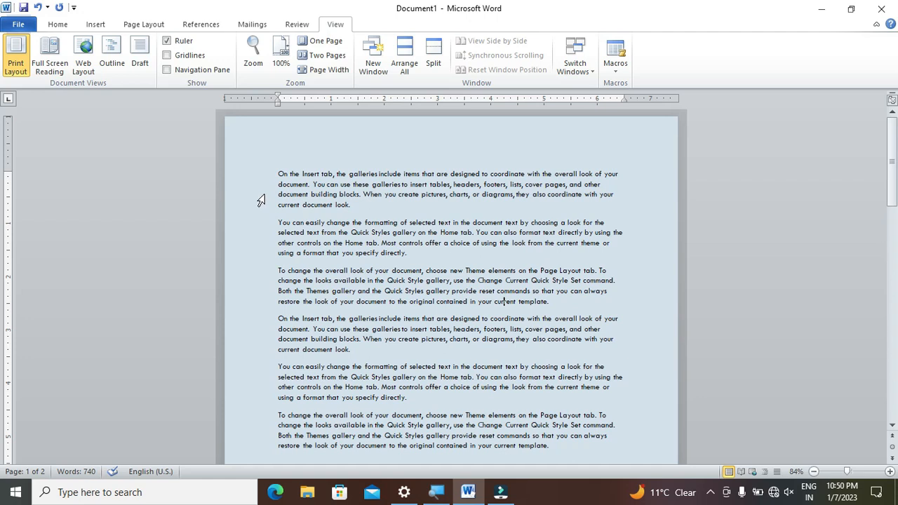
Apply the Narrow margin preset, 0.5" on all sides, to the document
{"action": "left_click", "coordinate": [129, 29]}
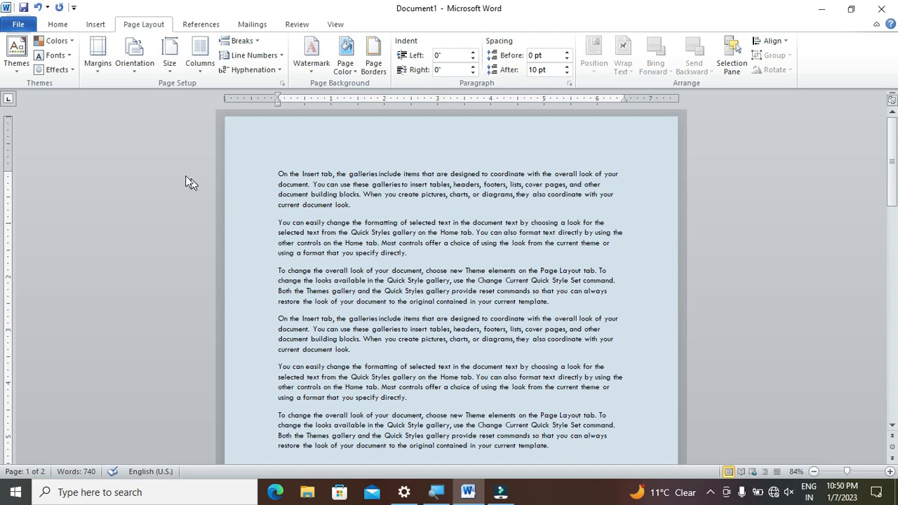
{"action": "left_click", "coordinate": [94, 75]}
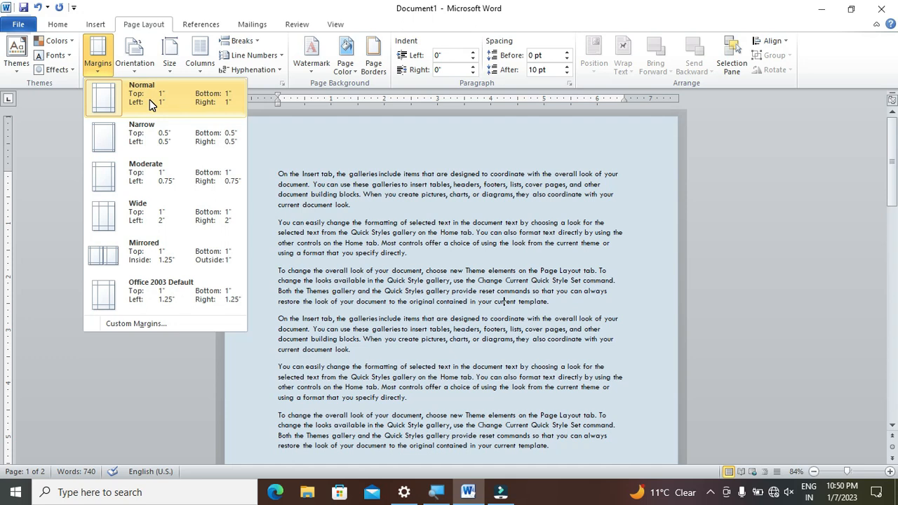
{"action": "left_click", "coordinate": [159, 139]}
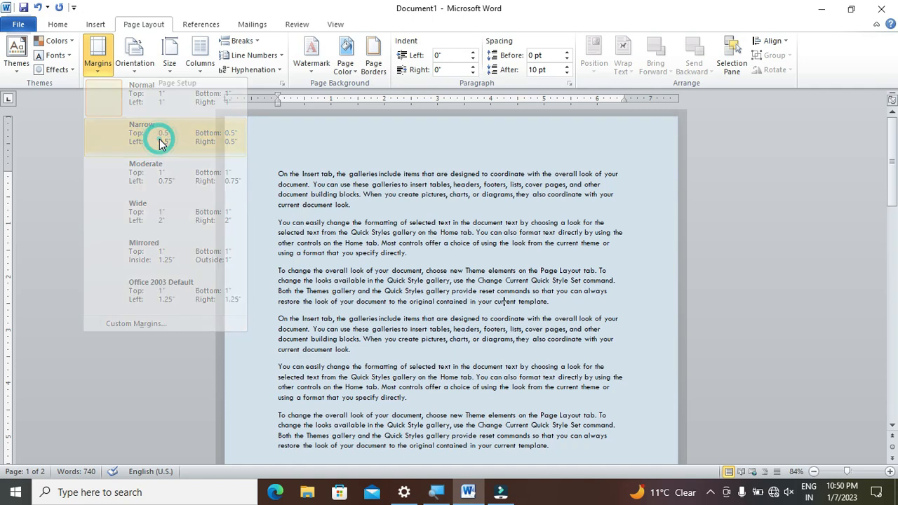
Open the custom margin settings and set the top margin to 1"
{"action": "left_click", "coordinate": [99, 70]}
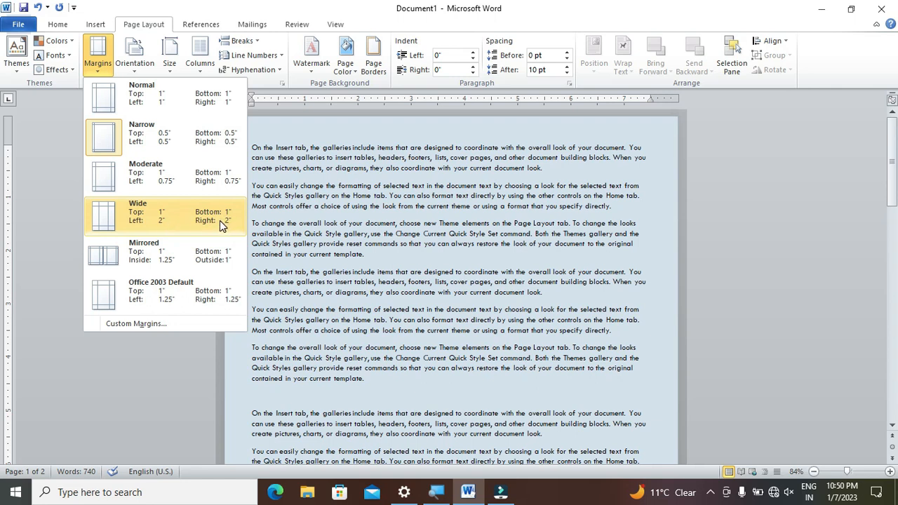
{"action": "left_click", "coordinate": [187, 323]}
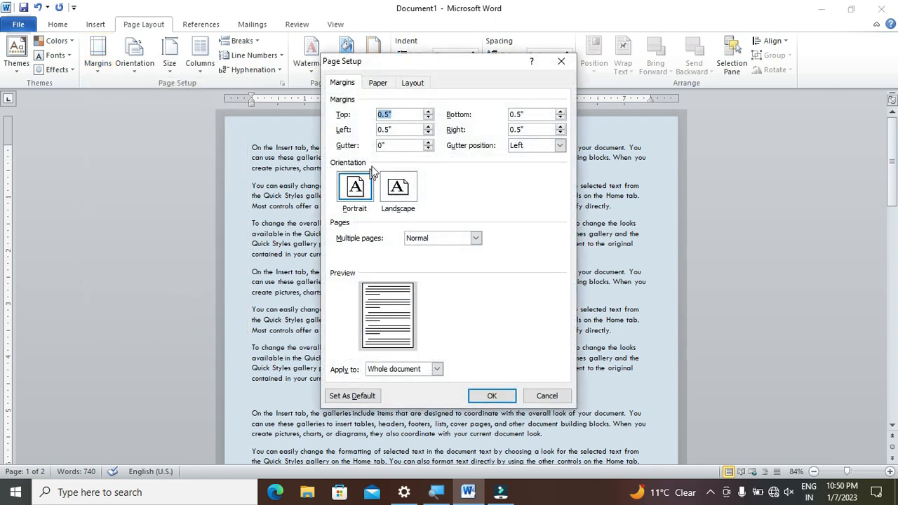
{"action": "left_click_drag", "start_coordinate": [462, 67], "coordinate": [407, 55]}
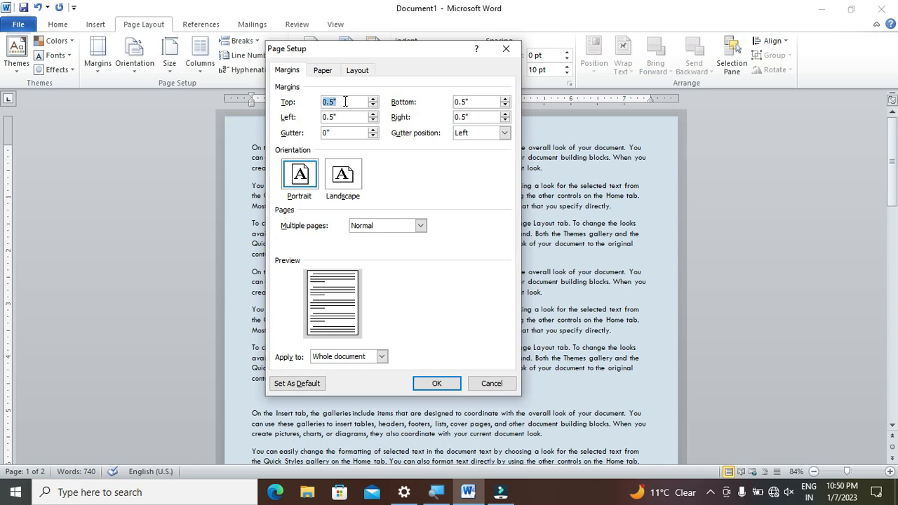
{"action": "left_click", "coordinate": [373, 99]}
{"action": "left_click", "coordinate": [374, 99]}
{"action": "left_click", "coordinate": [373, 99]}
{"action": "left_click", "coordinate": [373, 99]}
{"action": "left_click", "coordinate": [373, 99]}
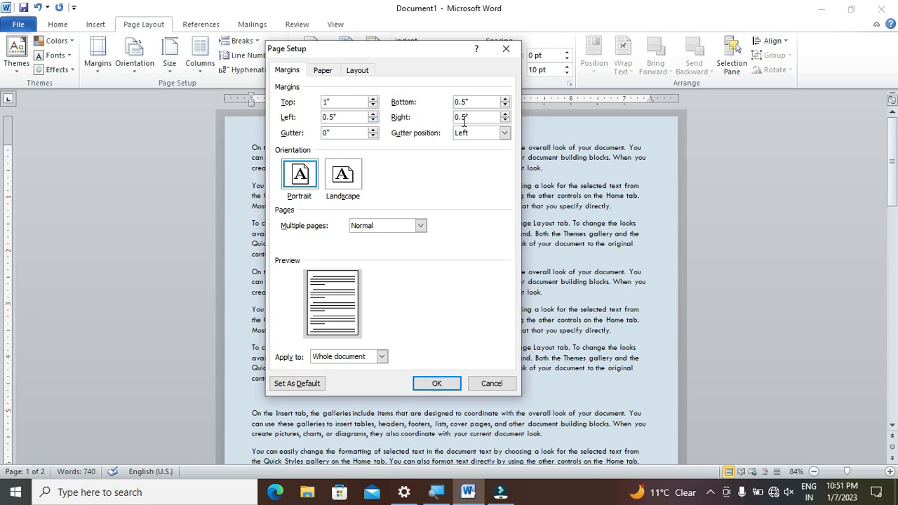
Set a 0.2" gutter with the gutter position at Left and apply the page setup to the whole document
{"action": "left_click", "coordinate": [373, 131]}
{"action": "left_click", "coordinate": [372, 130]}
{"action": "left_click", "coordinate": [480, 133]}
{"action": "left_click", "coordinate": [480, 133]}
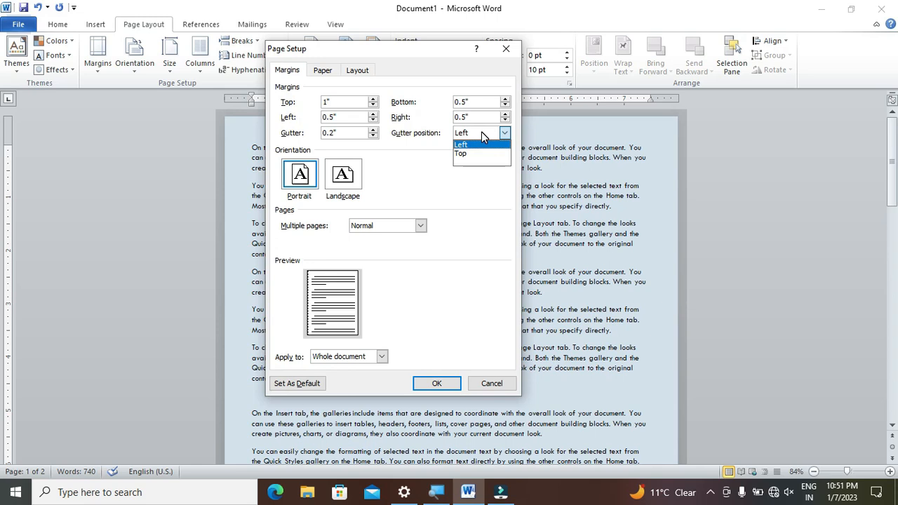
{"action": "left_click", "coordinate": [473, 144]}
{"action": "left_click", "coordinate": [440, 384]}
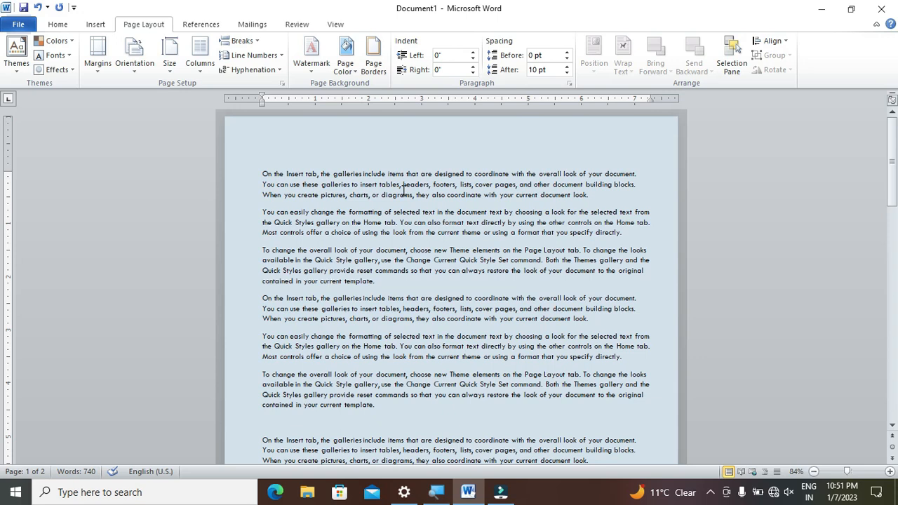
Switch the page orientation to Landscape and back to Portrait
{"action": "left_click", "coordinate": [137, 75]}
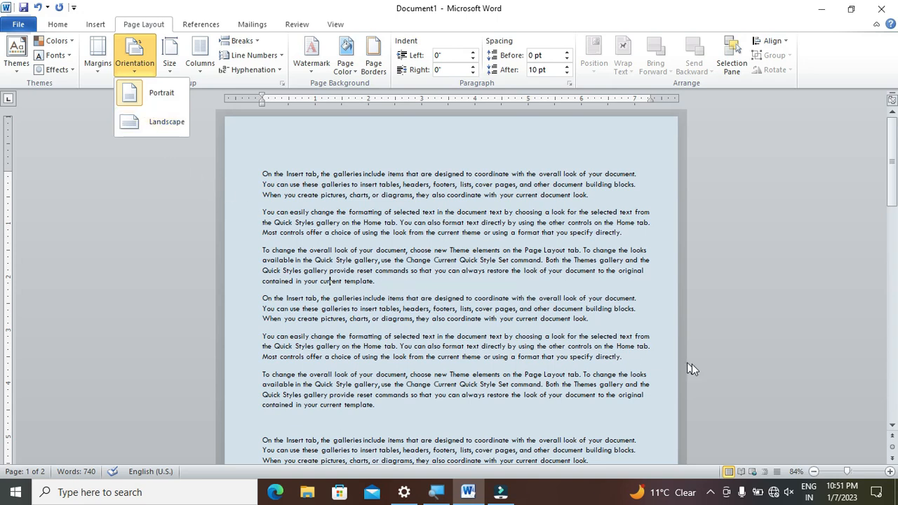
{"action": "left_click", "coordinate": [829, 473]}
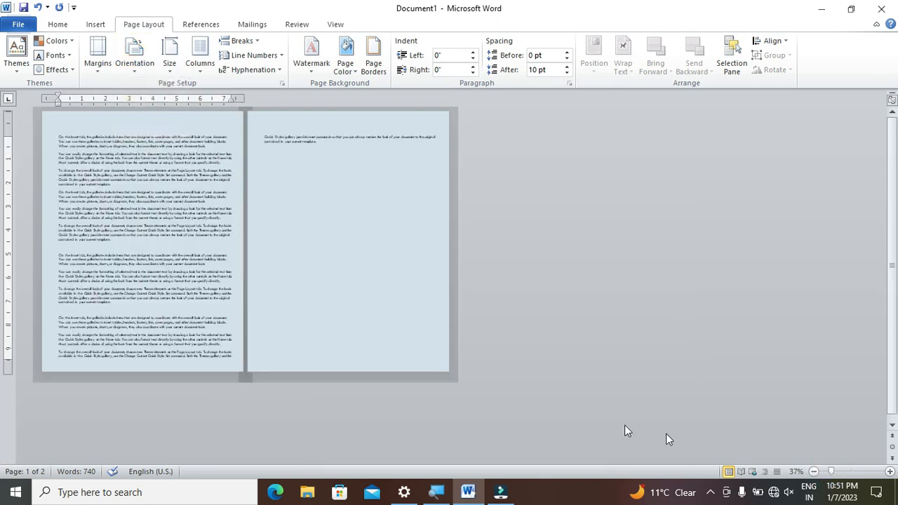
{"action": "left_click", "coordinate": [838, 469]}
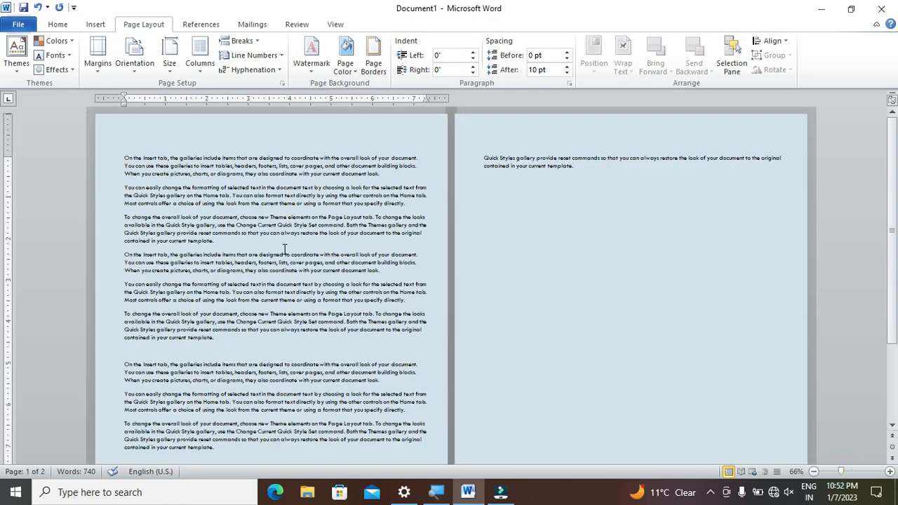
{"action": "left_click", "coordinate": [134, 62]}
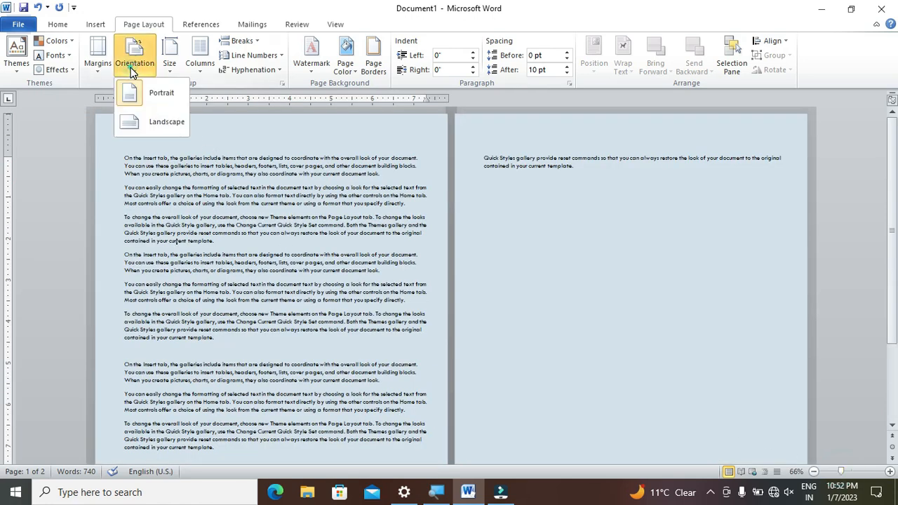
{"action": "left_click", "coordinate": [139, 124]}
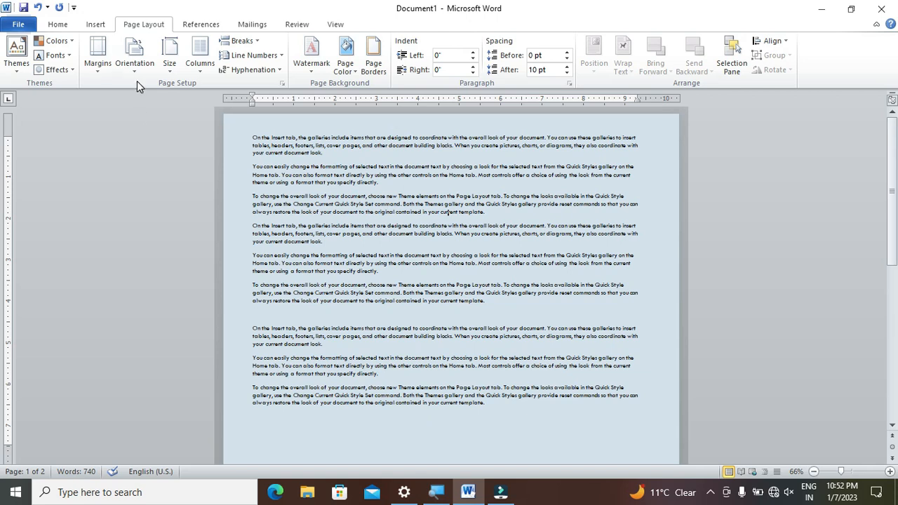
{"action": "left_click", "coordinate": [135, 62]}
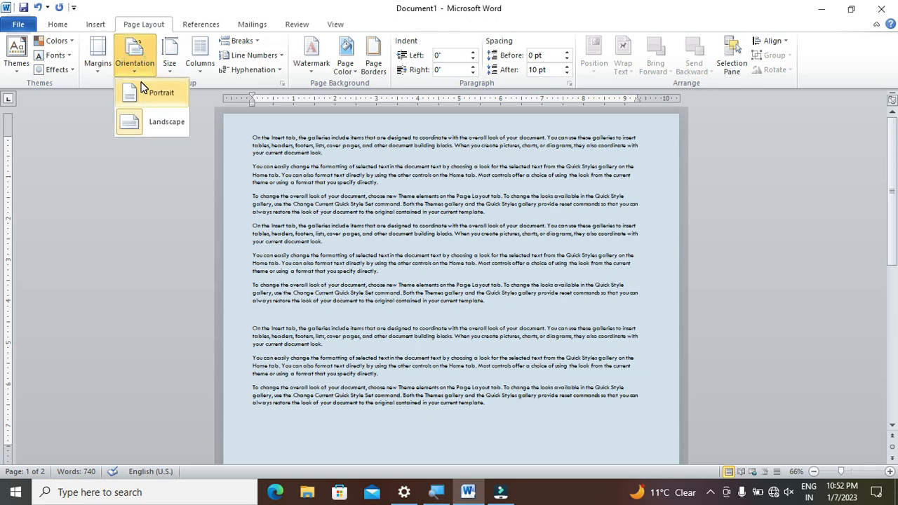
{"action": "left_click", "coordinate": [140, 86]}
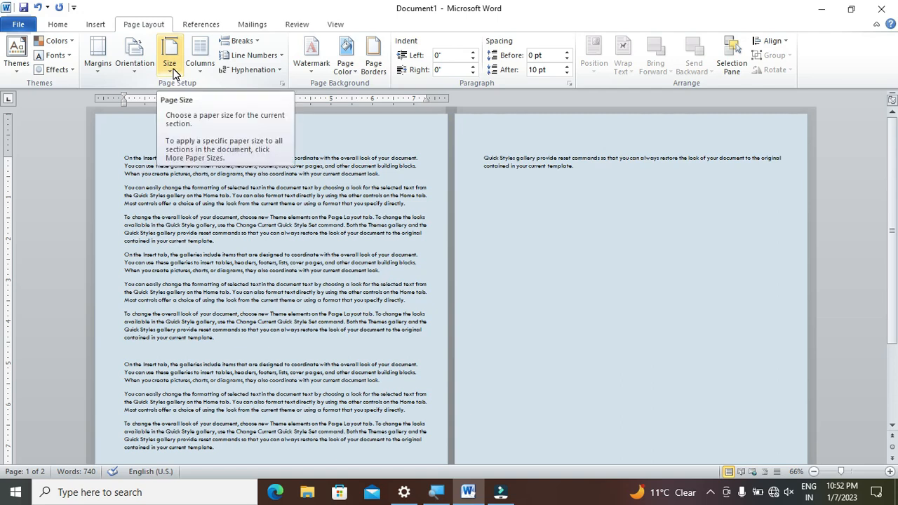
Change the document's paper size to A4
{"action": "left_click", "coordinate": [169, 67]}
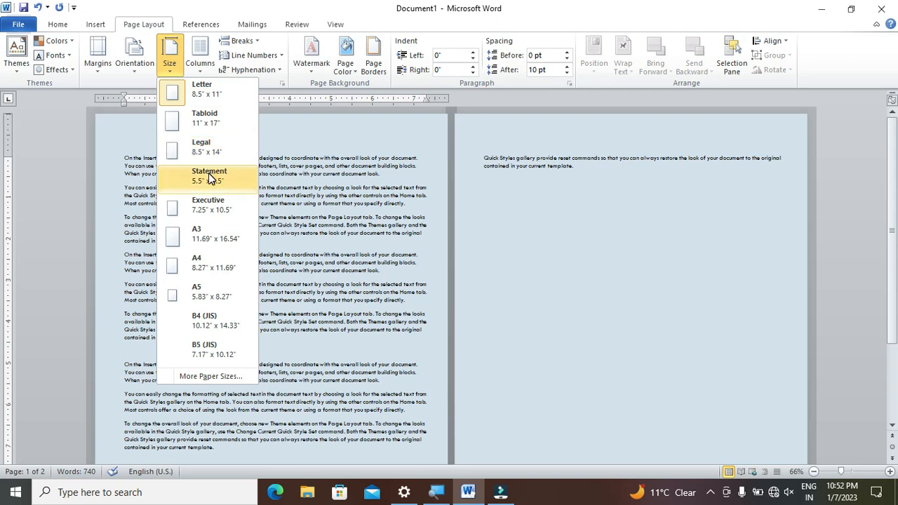
{"action": "left_click", "coordinate": [210, 272]}
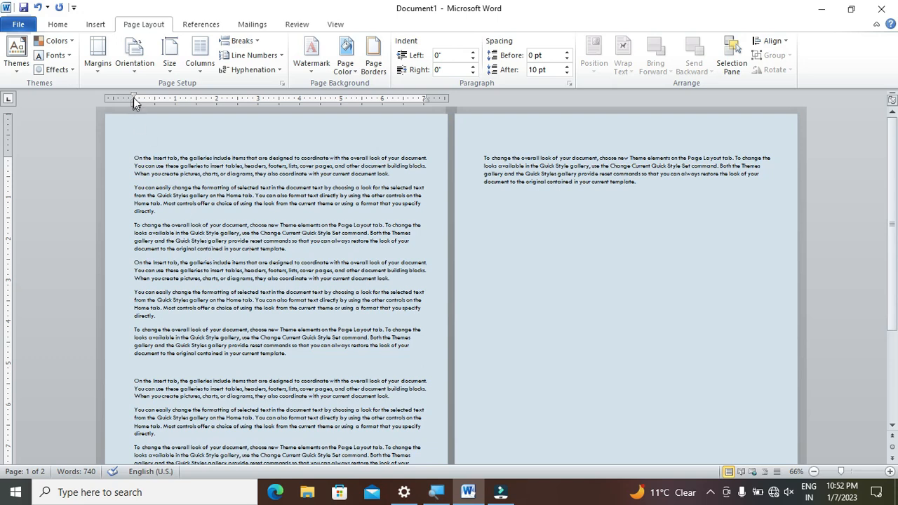
Apply a custom paper size of 10.12" by 14.33" to the whole document and switch the paper back to A4
{"action": "left_click", "coordinate": [170, 62]}
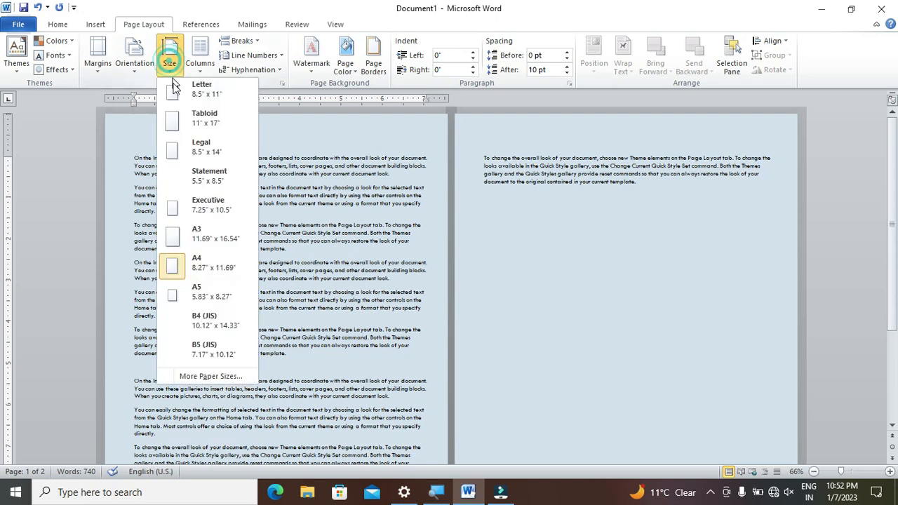
{"action": "left_click", "coordinate": [190, 377]}
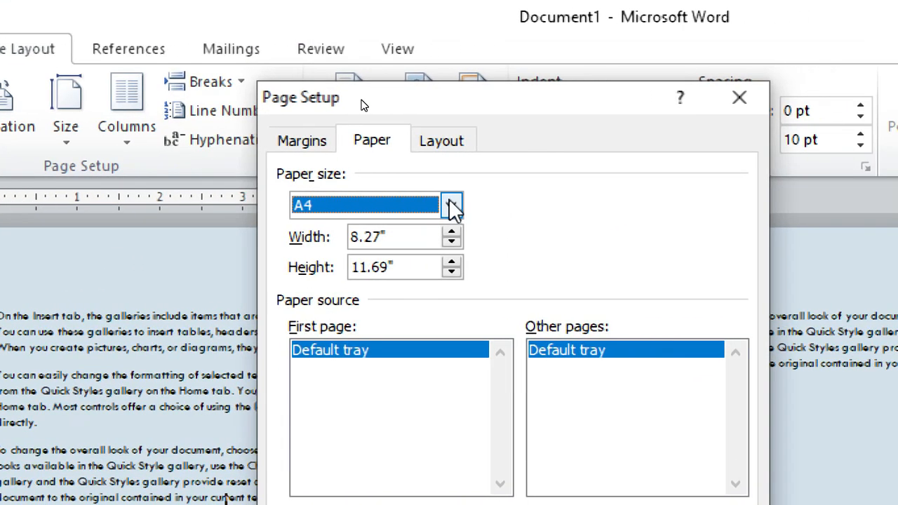
{"action": "left_click", "coordinate": [516, 205]}
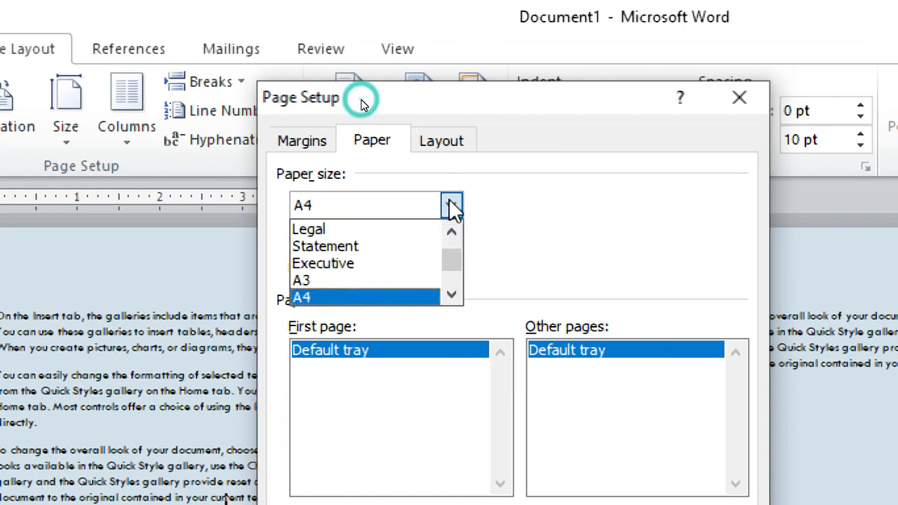
{"action": "key", "text": "Down"}
{"action": "key", "text": "Down"}
{"action": "key", "text": "Down"}
{"action": "key", "text": "Down"}
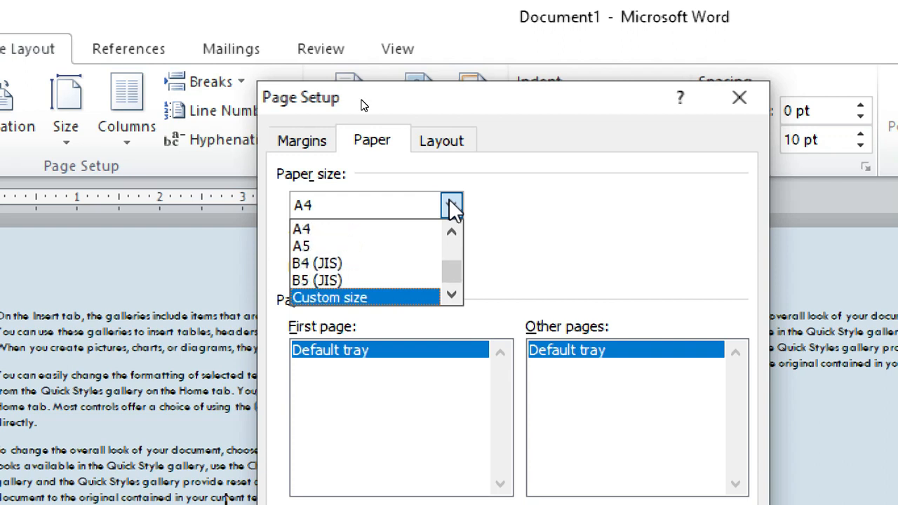
{"action": "key", "text": "Return"}
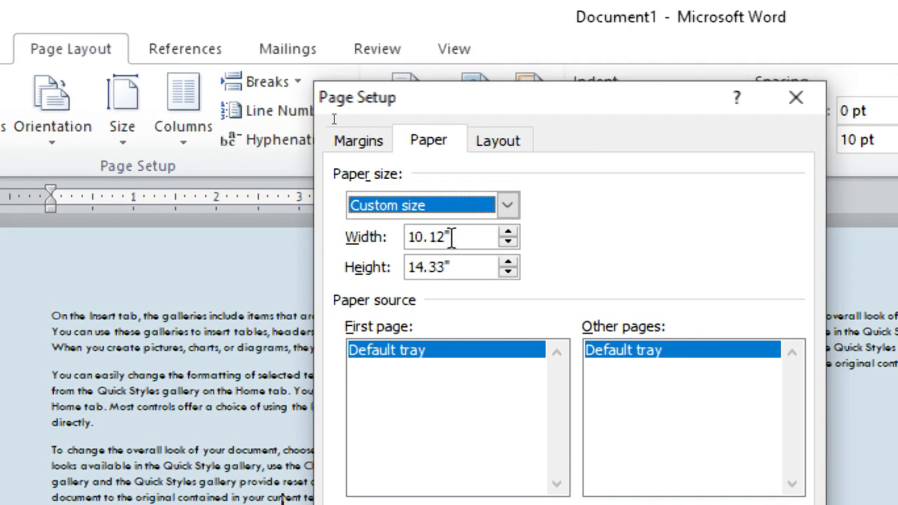
{"action": "left_click", "coordinate": [451, 237]}
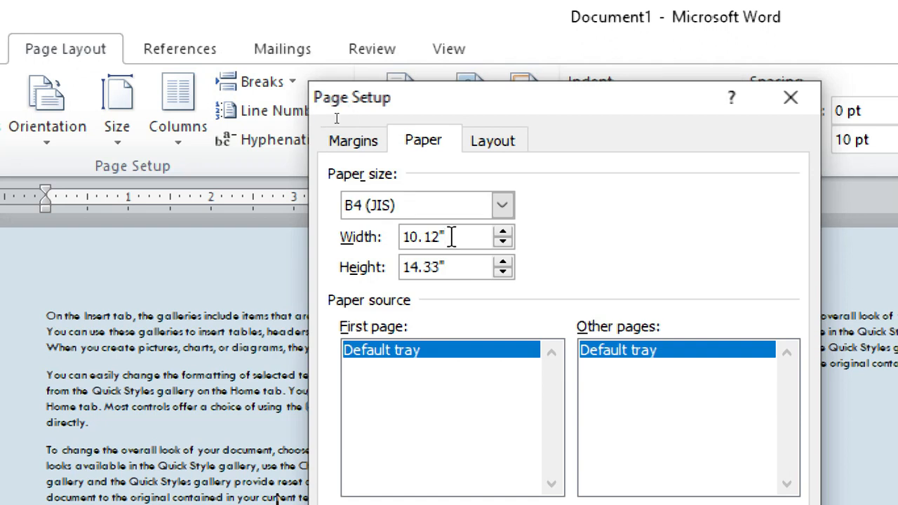
{"action": "left_click", "coordinate": [502, 205]}
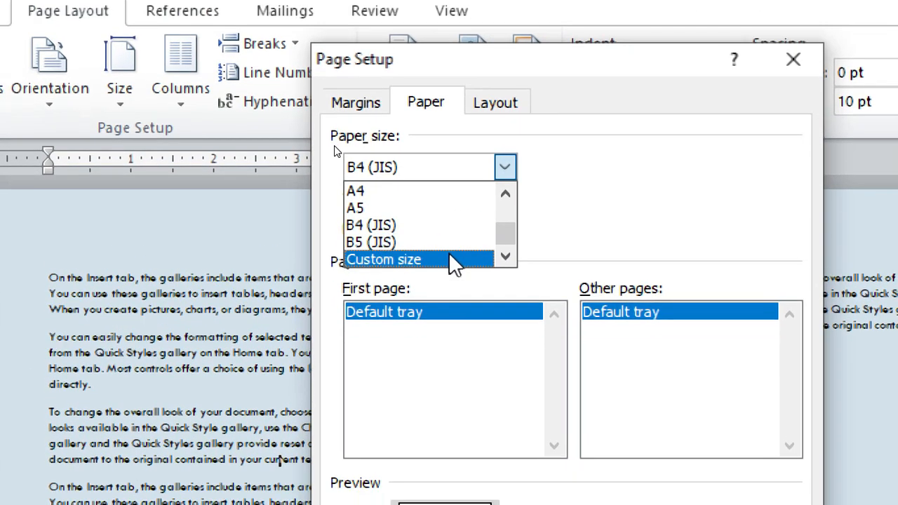
{"action": "left_click", "coordinate": [461, 297]}
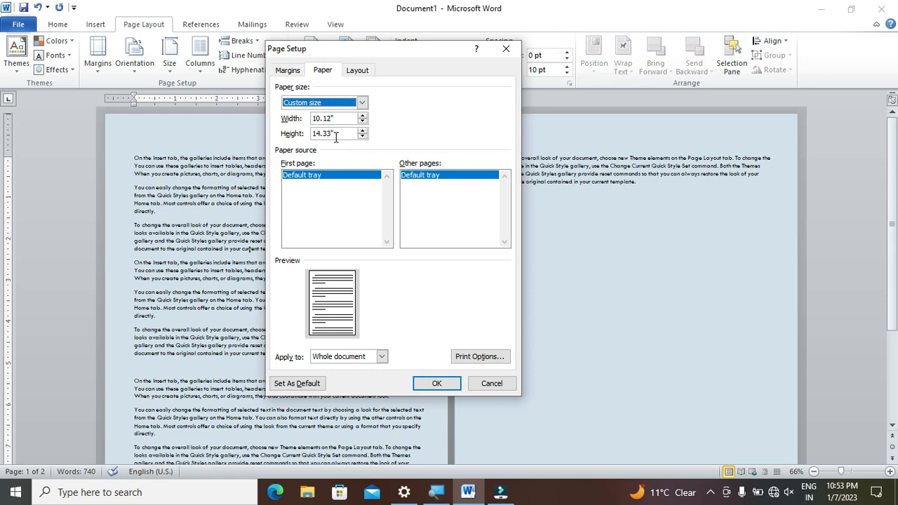
{"action": "left_click", "coordinate": [451, 389]}
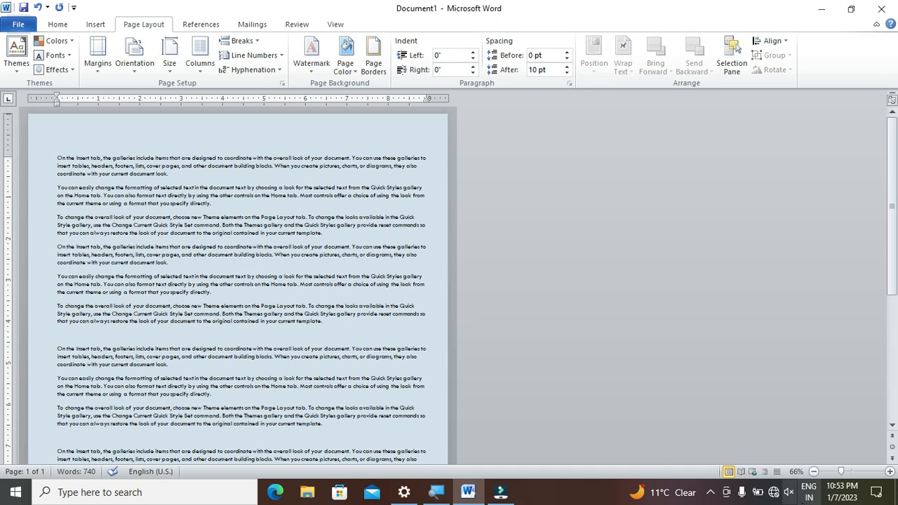
{"action": "left_click", "coordinate": [169, 71]}
{"action": "left_click", "coordinate": [208, 261]}
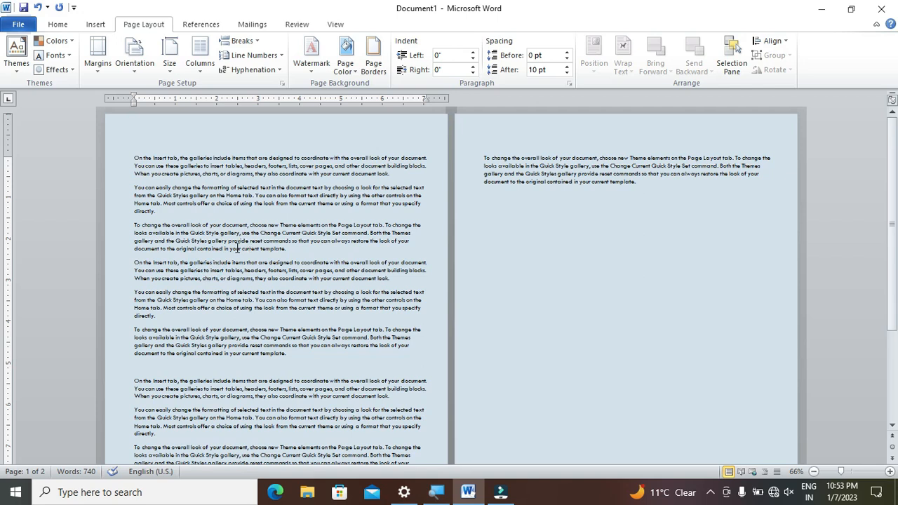
Arrange the document text in two columns using the Two preset
{"action": "left_click", "coordinate": [205, 76]}
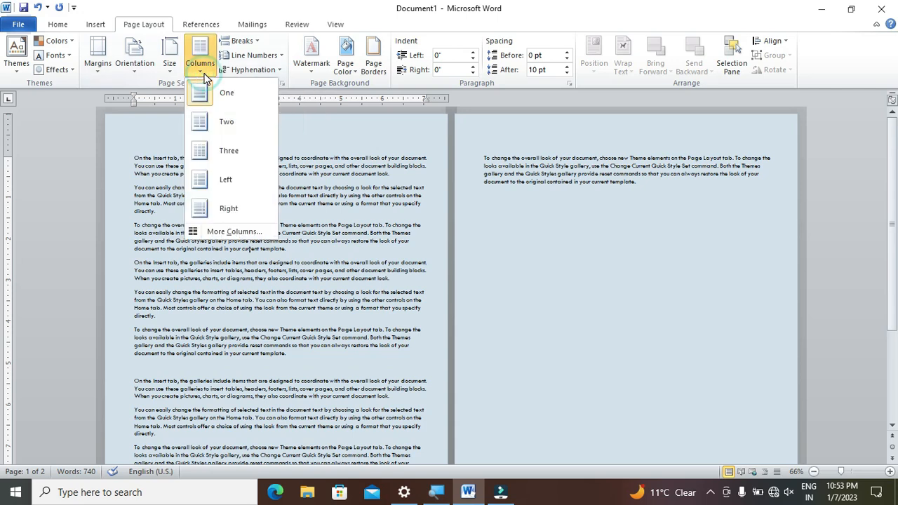
{"action": "left_click", "coordinate": [218, 124]}
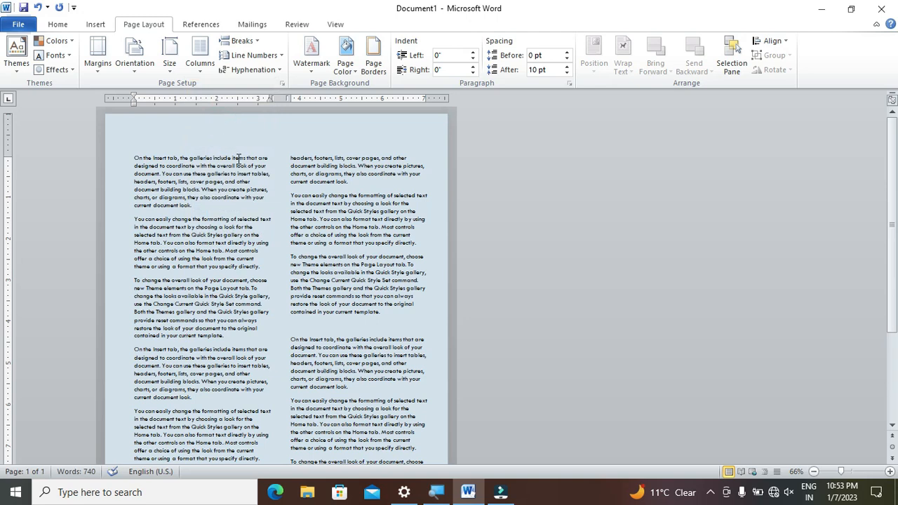
{"action": "scroll", "coordinate": [239, 158], "scroll_direction": "down", "scroll_amount": 4}
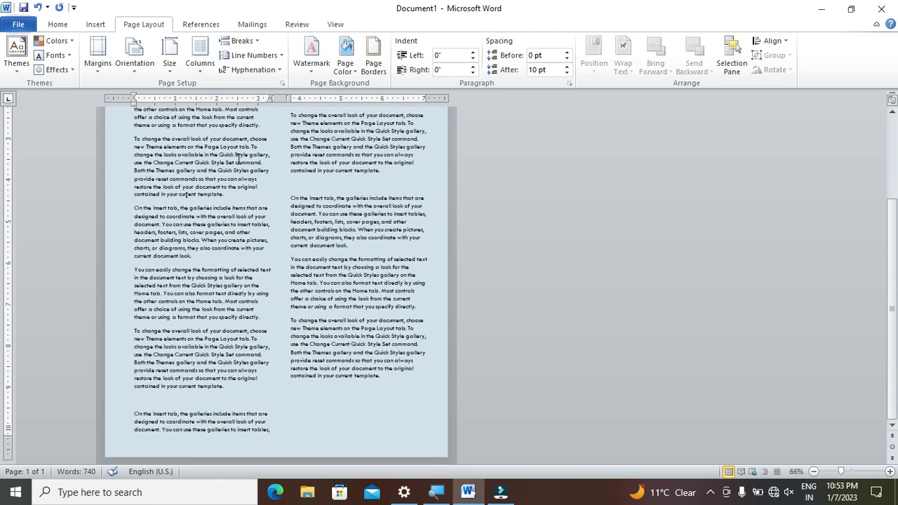
Copy all of the document's text and paste it five times at the end of the document
{"action": "key", "text": "ctrl+a"}
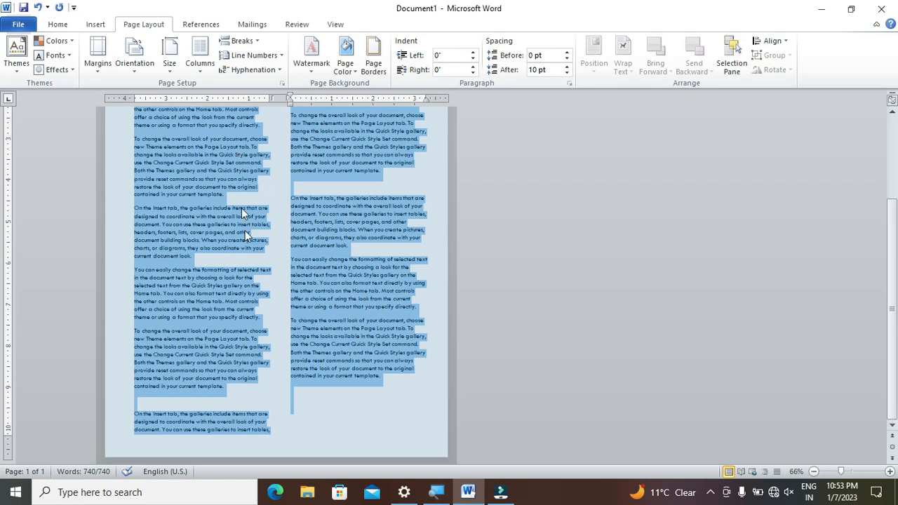
{"action": "left_click", "coordinate": [333, 432]}
{"action": "key", "text": "ctrl+v"}
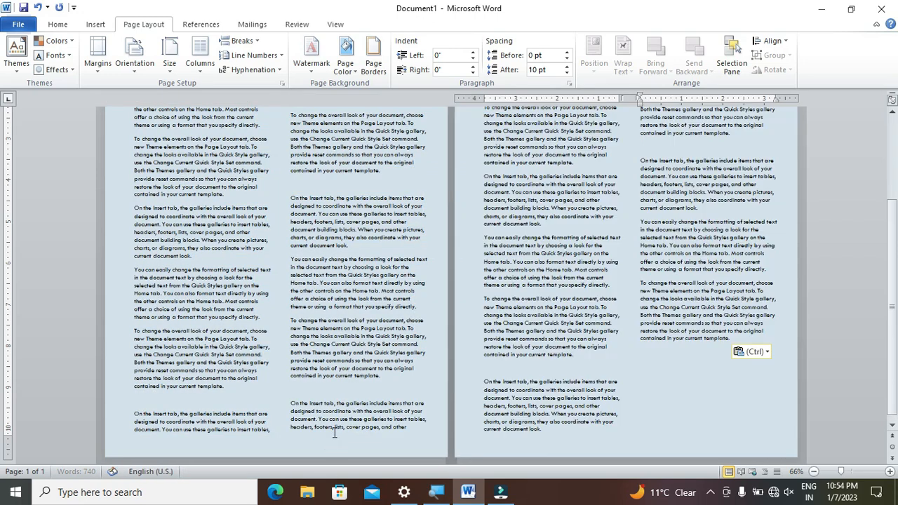
{"action": "key", "text": "ctrl+v"}
{"action": "key", "text": "ctrl+v"}
{"action": "key", "text": "ctrl+v"}
{"action": "key", "text": "ctrl+v"}
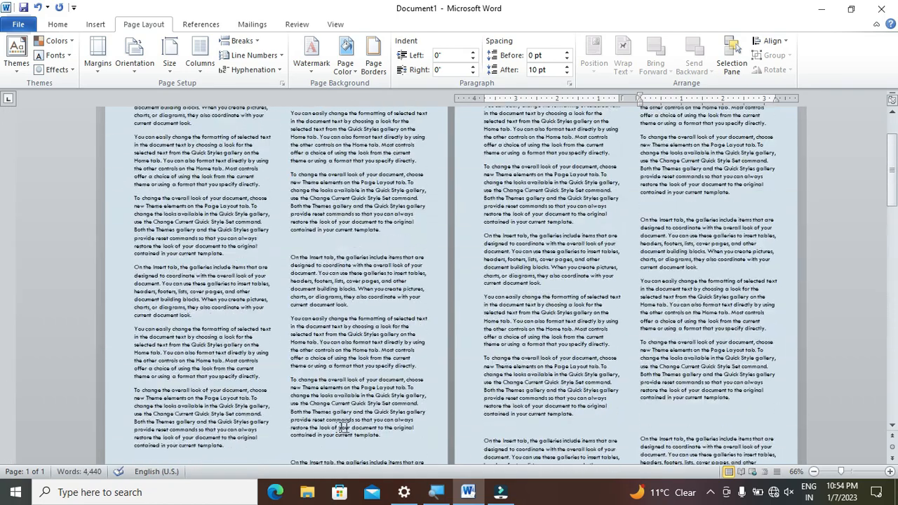
Change the document to the Three column layout and review it from the first page
{"action": "left_click_drag", "start_coordinate": [888, 176], "coordinate": [891, 116]}
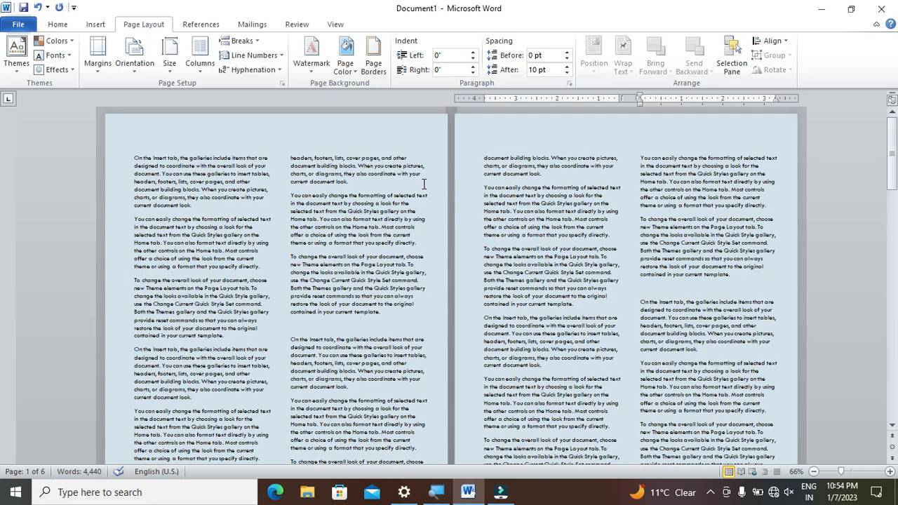
{"action": "left_click", "coordinate": [205, 73]}
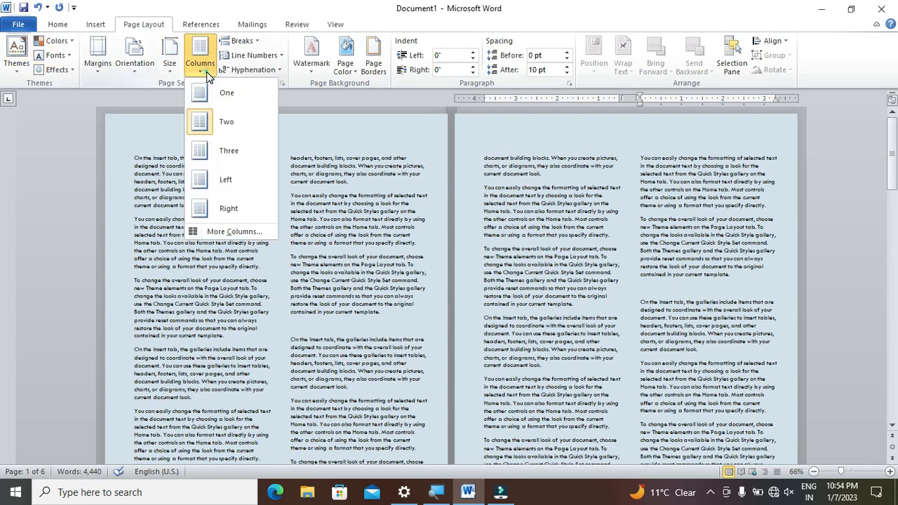
{"action": "left_click", "coordinate": [211, 150]}
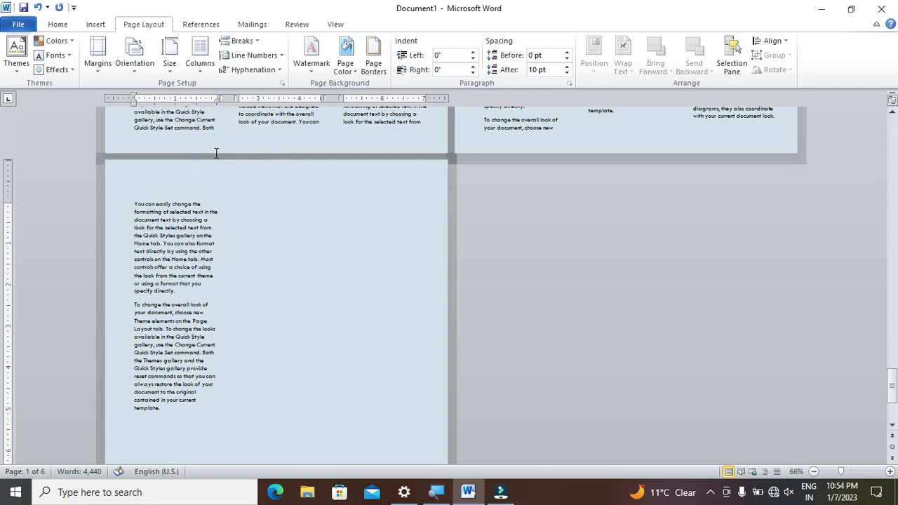
{"action": "left_click", "coordinate": [891, 176]}
{"action": "left_click_drag", "start_coordinate": [891, 168], "coordinate": [890, 146]}
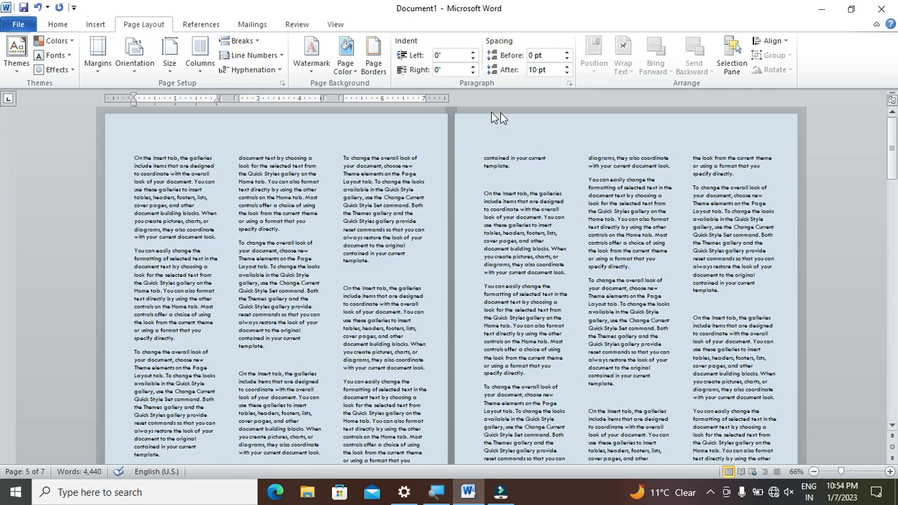
Apply the Left column preset to the document, followed by the Right column preset
{"action": "left_click", "coordinate": [206, 69]}
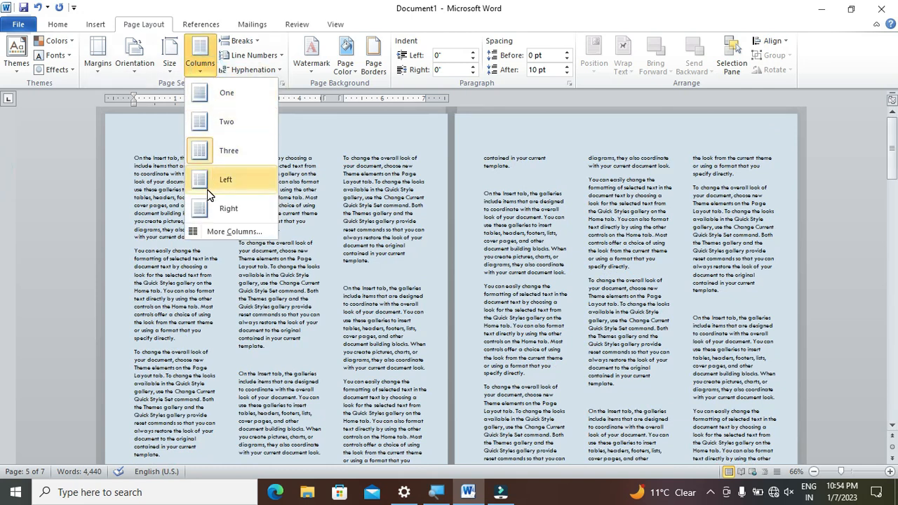
{"action": "left_click", "coordinate": [225, 180]}
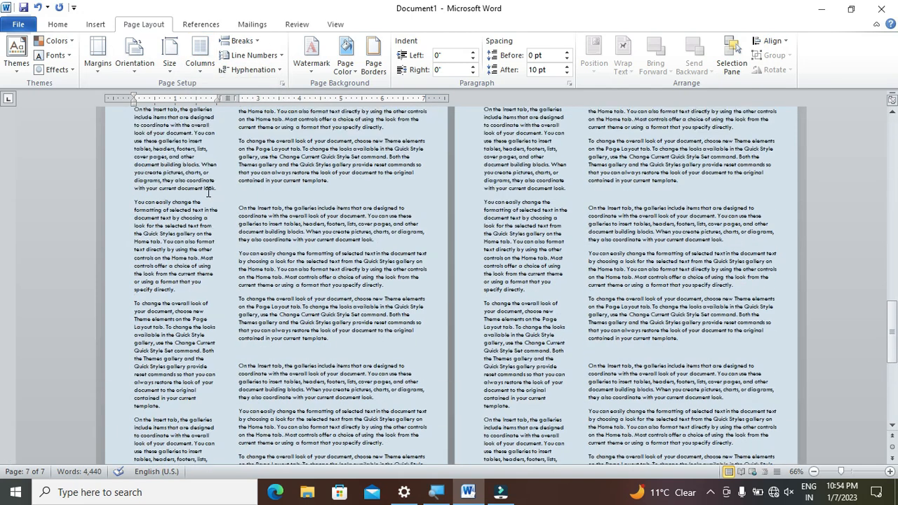
{"action": "left_click", "coordinate": [196, 70]}
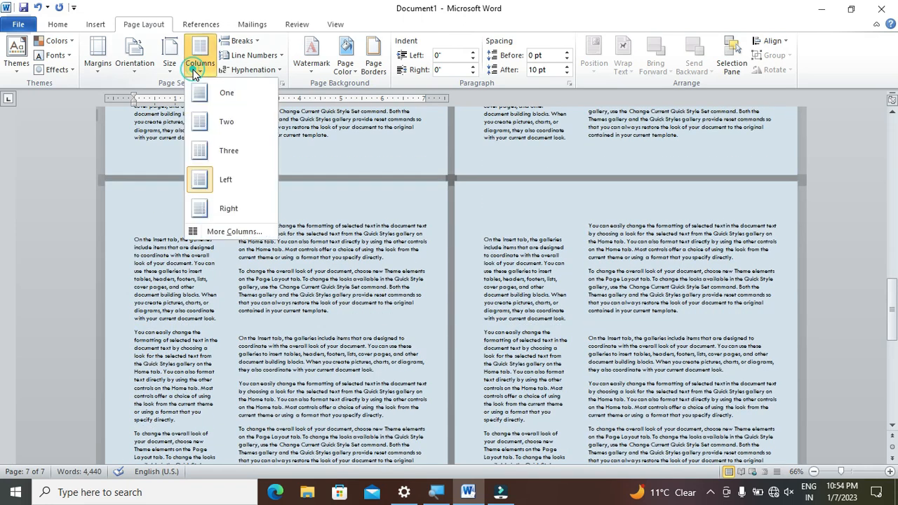
{"action": "left_click", "coordinate": [221, 203]}
{"action": "scroll", "coordinate": [221, 203], "scroll_direction": "up", "scroll_amount": 10}
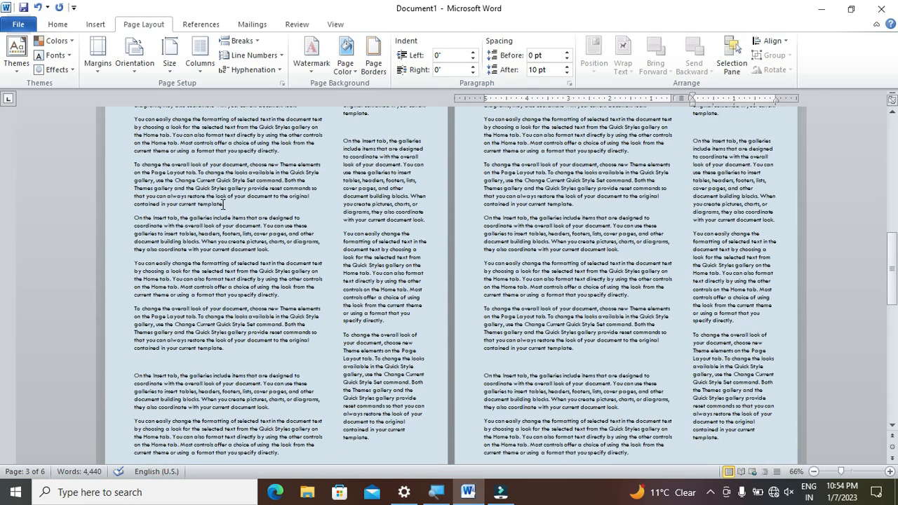
In the detailed column settings, raise the second column's width to 3.4" and turn on equal column width
{"action": "left_click", "coordinate": [207, 70]}
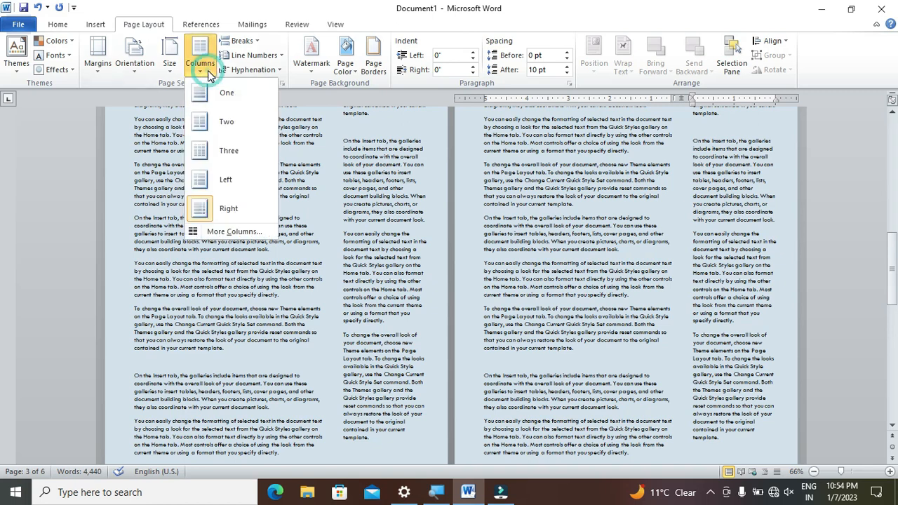
{"action": "left_click", "coordinate": [226, 237]}
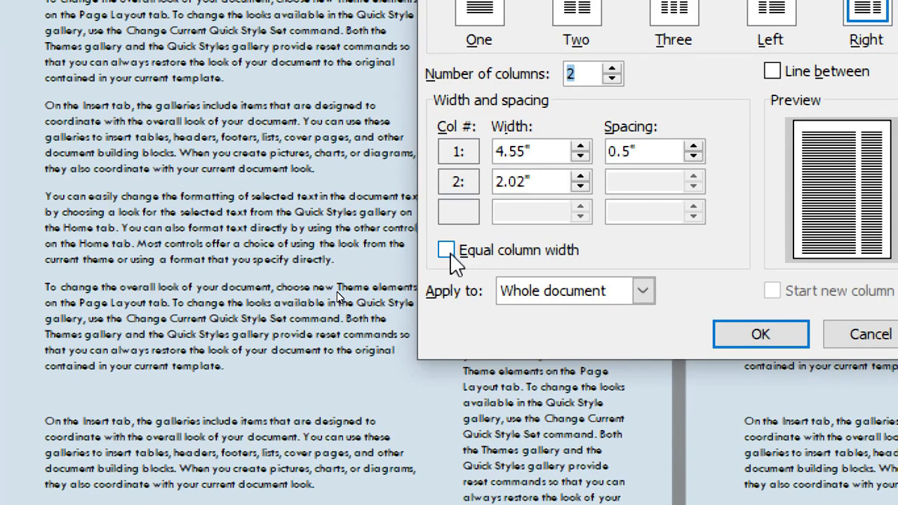
{"action": "left_click", "coordinate": [446, 250]}
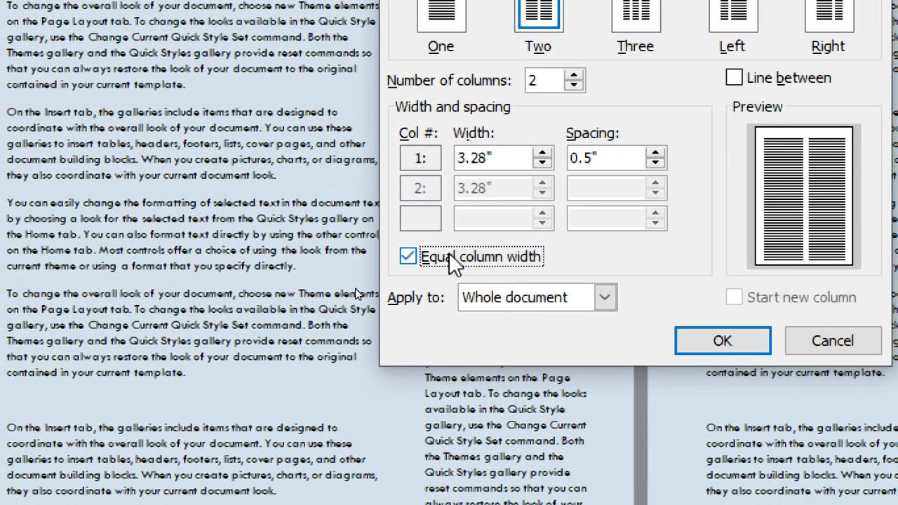
{"action": "left_click", "coordinate": [449, 254]}
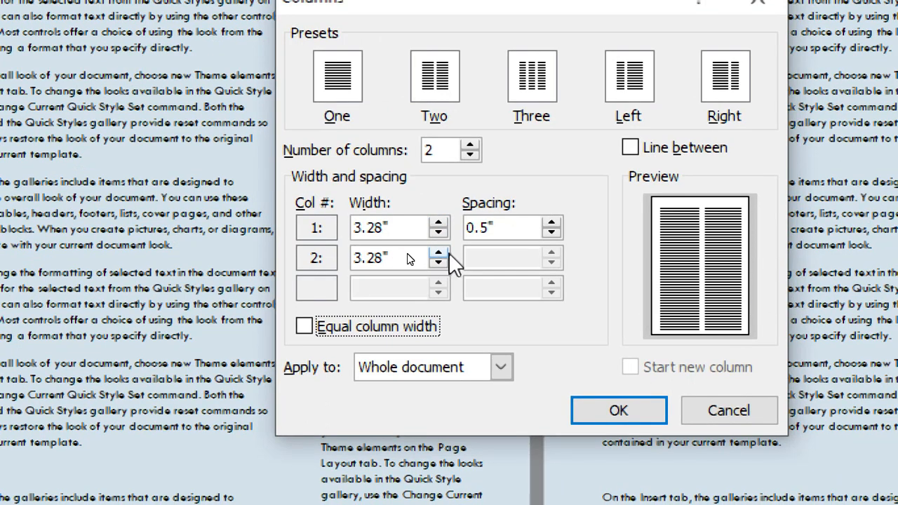
{"action": "left_click", "coordinate": [541, 184]}
{"action": "left_click", "coordinate": [438, 253]}
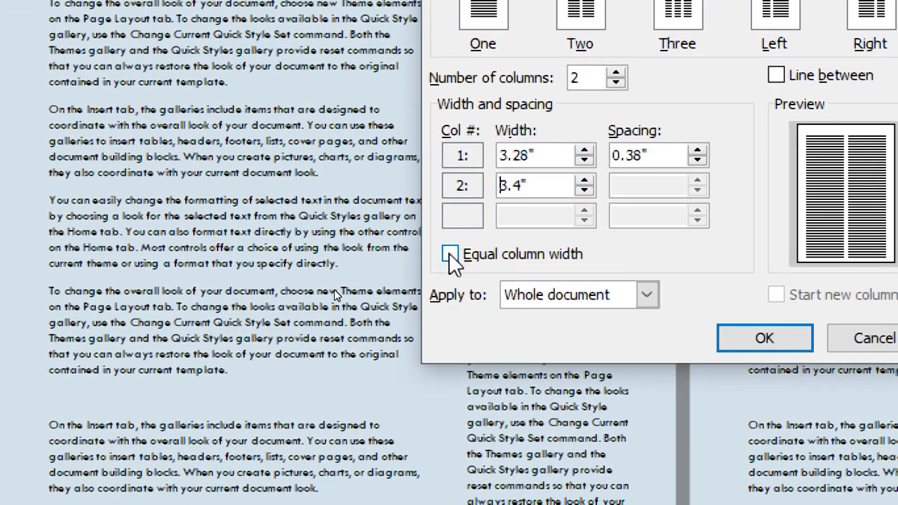
{"action": "left_click", "coordinate": [449, 254]}
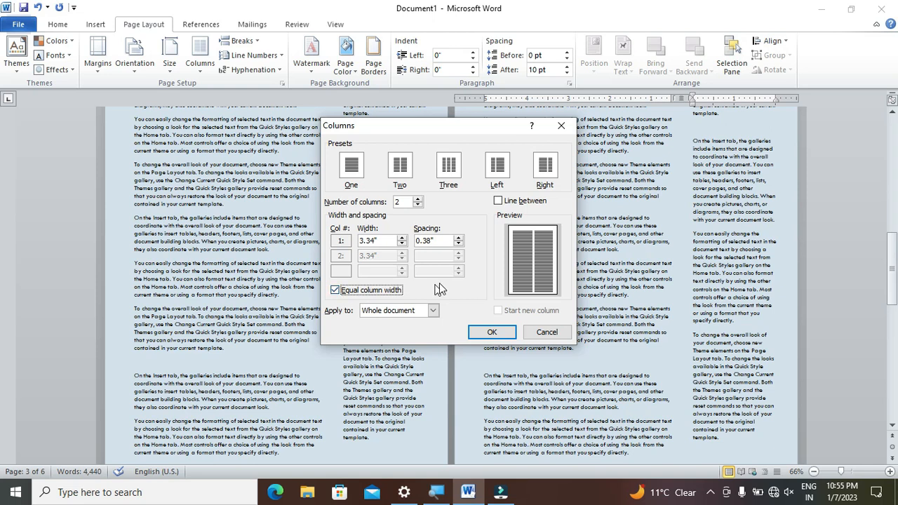
Enable the line between columns, apply the column settings to the whole document, and review the pages
{"action": "left_click", "coordinate": [497, 202]}
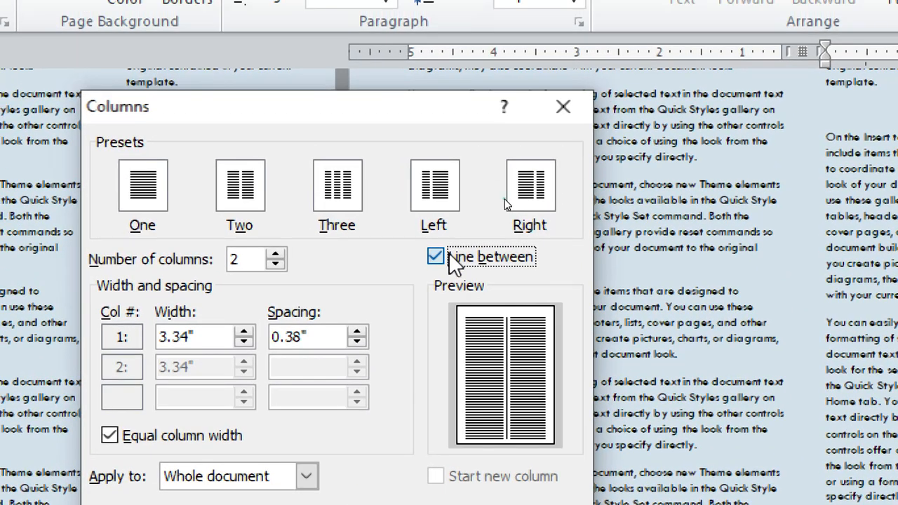
{"action": "left_click", "coordinate": [448, 252]}
{"action": "left_click", "coordinate": [448, 252]}
{"action": "left_click", "coordinate": [448, 252]}
{"action": "left_click", "coordinate": [449, 252]}
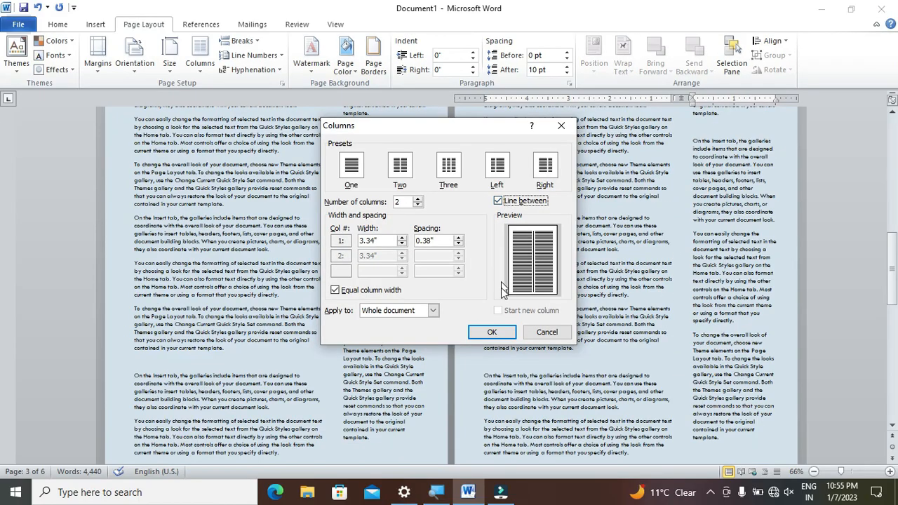
{"action": "left_click", "coordinate": [490, 334]}
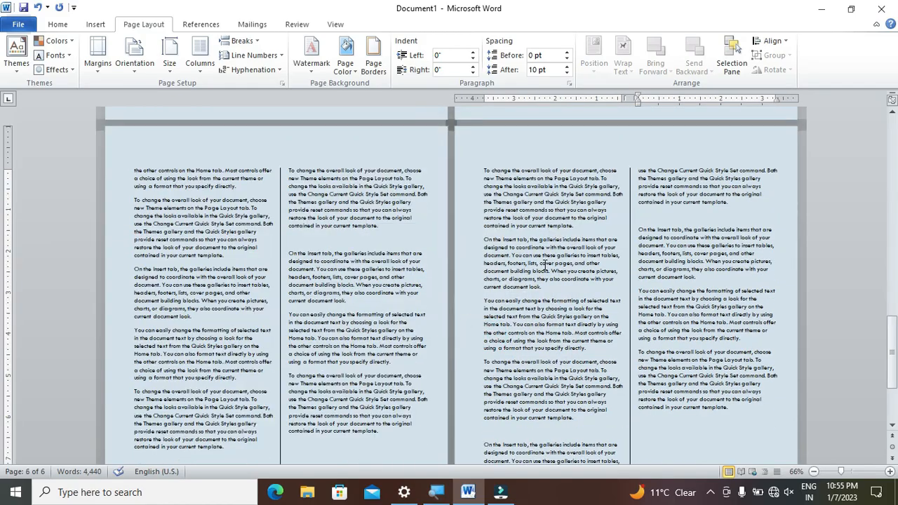
{"action": "scroll", "coordinate": [490, 336], "scroll_direction": "down", "scroll_amount": 10}
{"action": "scroll", "coordinate": [544, 269], "scroll_direction": "up", "scroll_amount": 10}
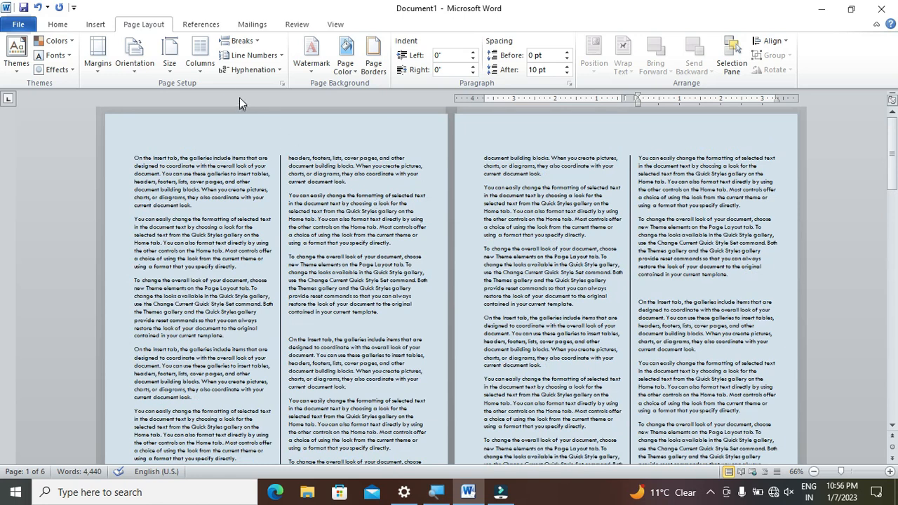
In the detailed column settings, remove the line between columns and apply the One preset to the whole document
{"action": "left_click", "coordinate": [209, 69]}
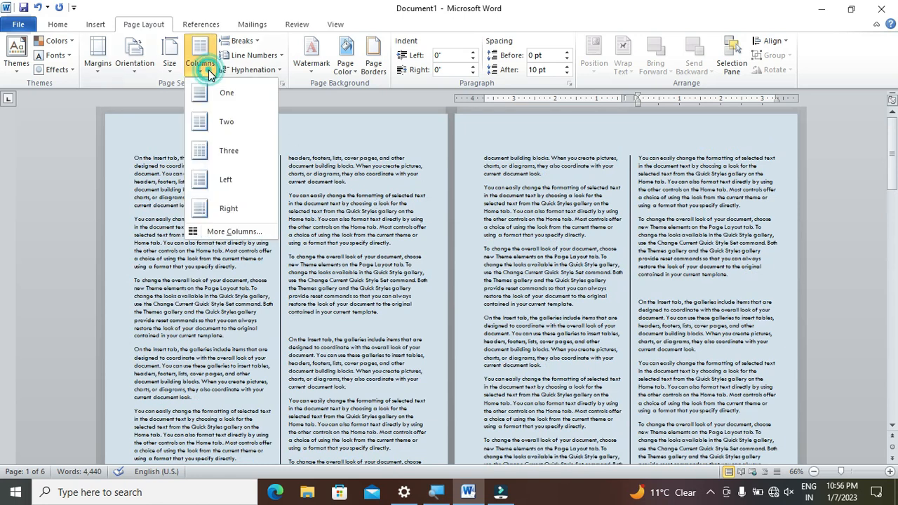
{"action": "left_click", "coordinate": [221, 233]}
{"action": "left_click", "coordinate": [511, 202]}
{"action": "left_click", "coordinate": [510, 202]}
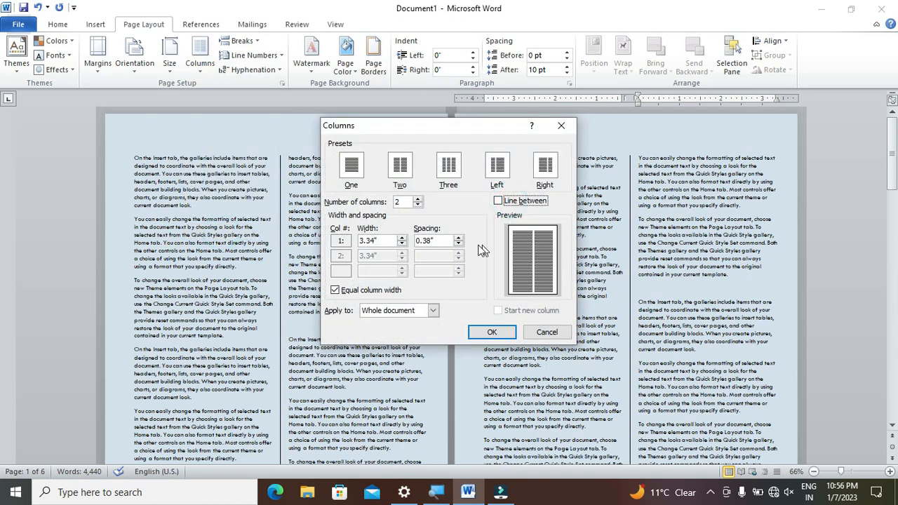
{"action": "left_click", "coordinate": [352, 167]}
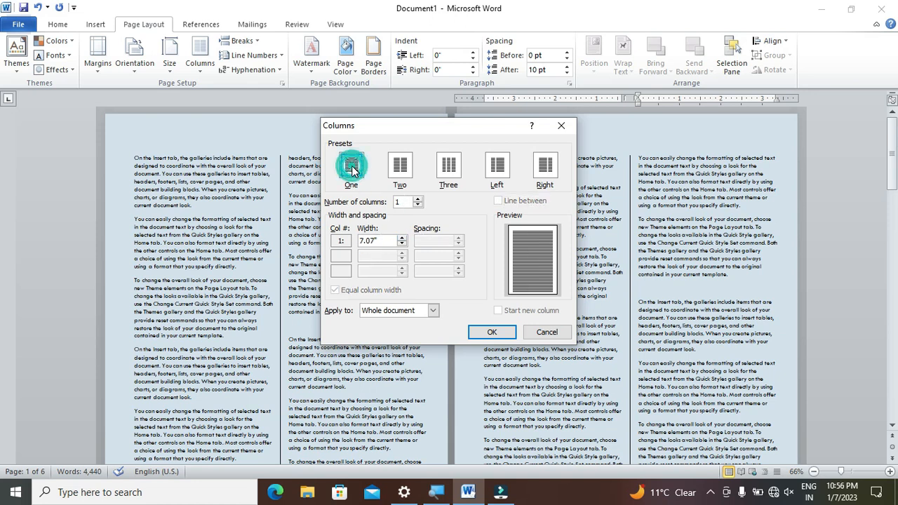
{"action": "left_click", "coordinate": [489, 332]}
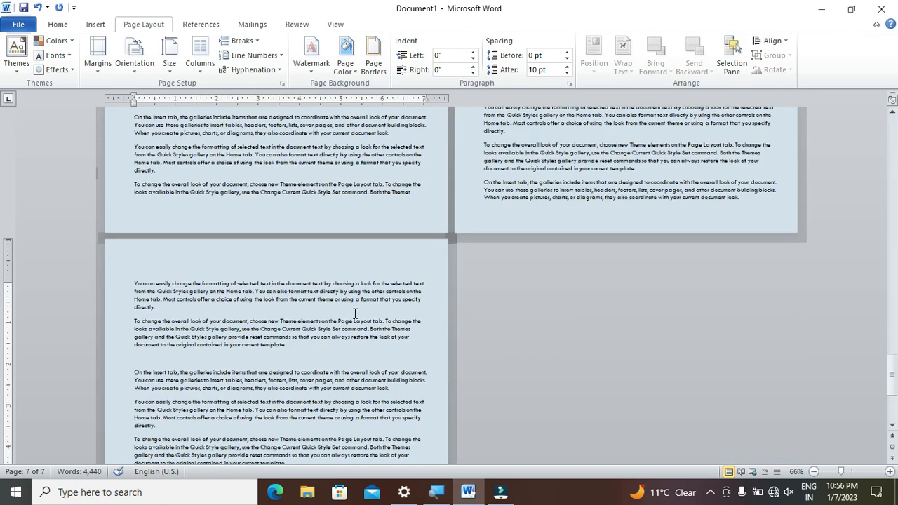
{"action": "left_click_drag", "start_coordinate": [885, 355], "coordinate": [886, 302]}
{"action": "left_click_drag", "start_coordinate": [893, 349], "coordinate": [876, 145]}
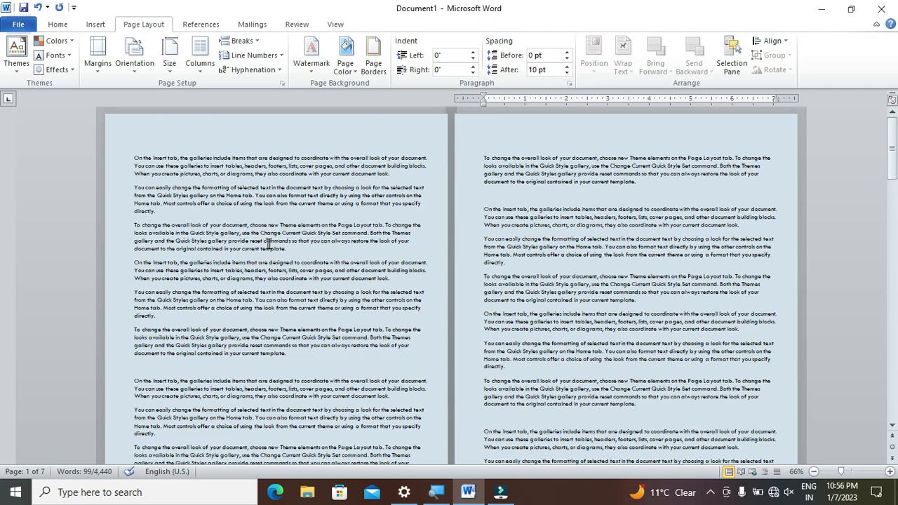
Insert a page break after the sixth paragraph of the first page and review the split at 100% zoom
{"action": "left_click", "coordinate": [294, 353]}
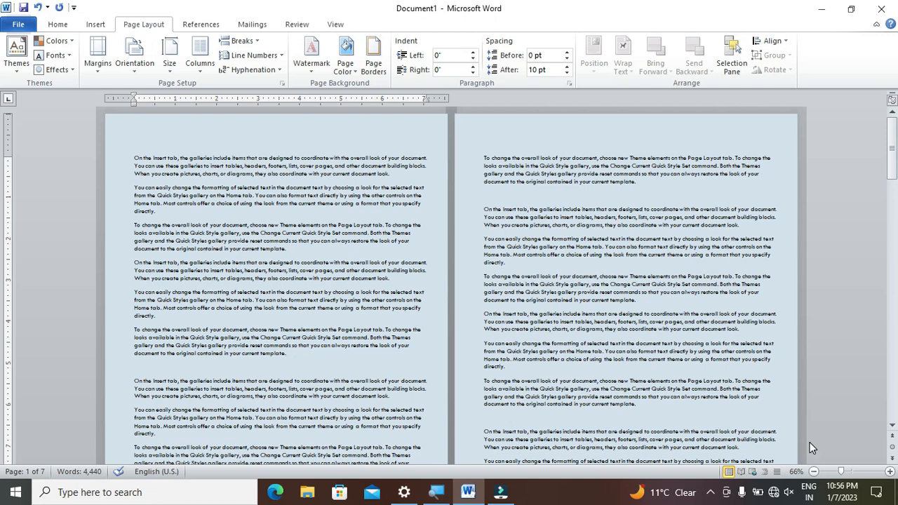
{"action": "left_click", "coordinate": [853, 472]}
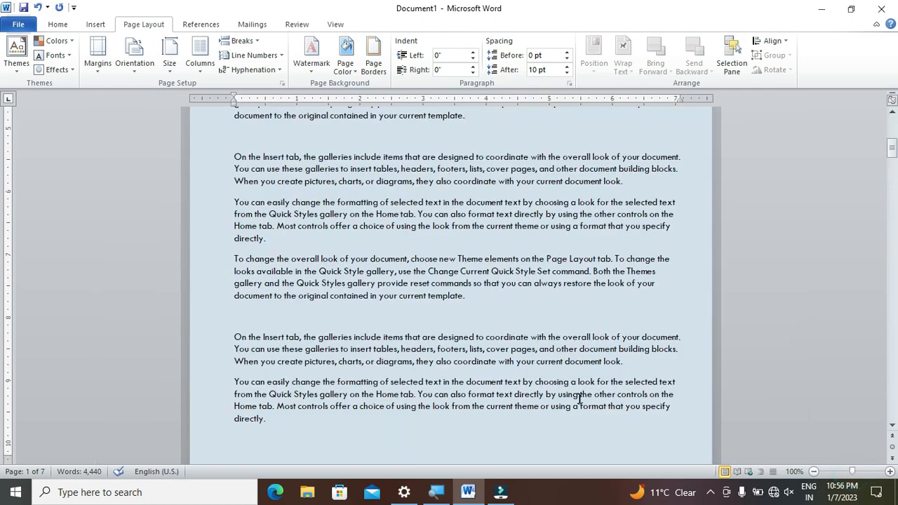
{"action": "scroll", "coordinate": [517, 381], "scroll_direction": "down", "scroll_amount": 2}
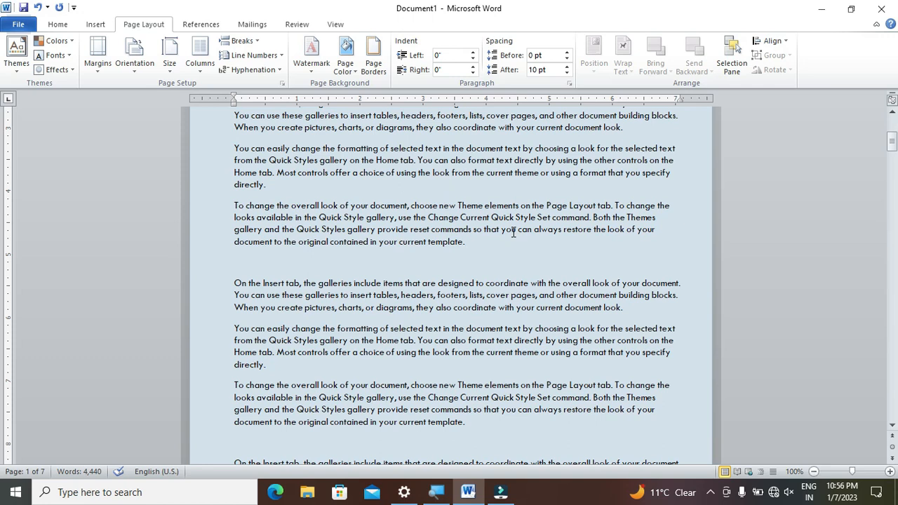
{"action": "left_click", "coordinate": [240, 41]}
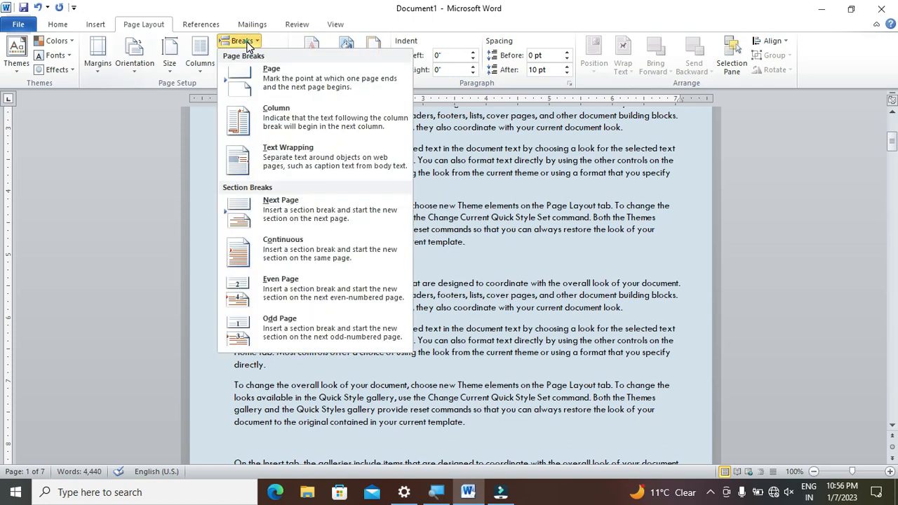
{"action": "left_click", "coordinate": [278, 83]}
{"action": "scroll", "coordinate": [338, 245], "scroll_direction": "up", "scroll_amount": 5}
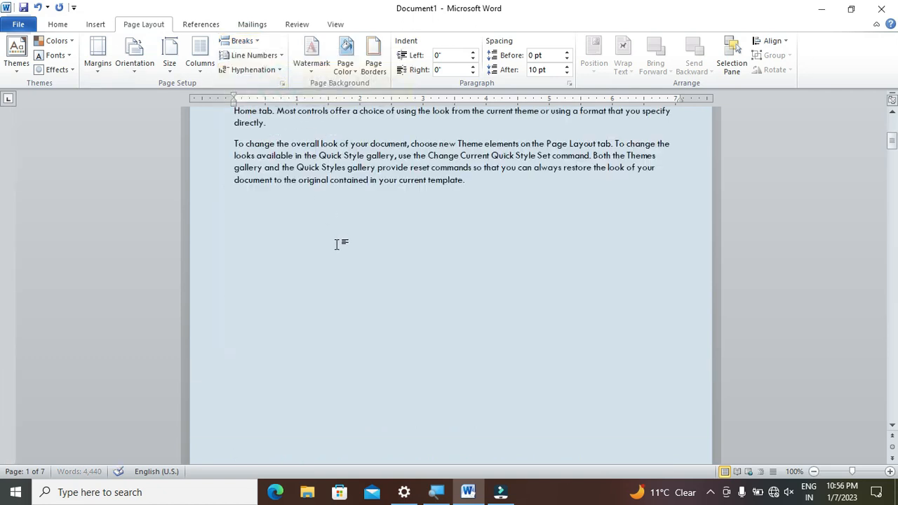
{"action": "scroll", "coordinate": [338, 244], "scroll_direction": "up", "scroll_amount": 6}
{"action": "scroll", "coordinate": [338, 245], "scroll_direction": "down", "scroll_amount": 10}
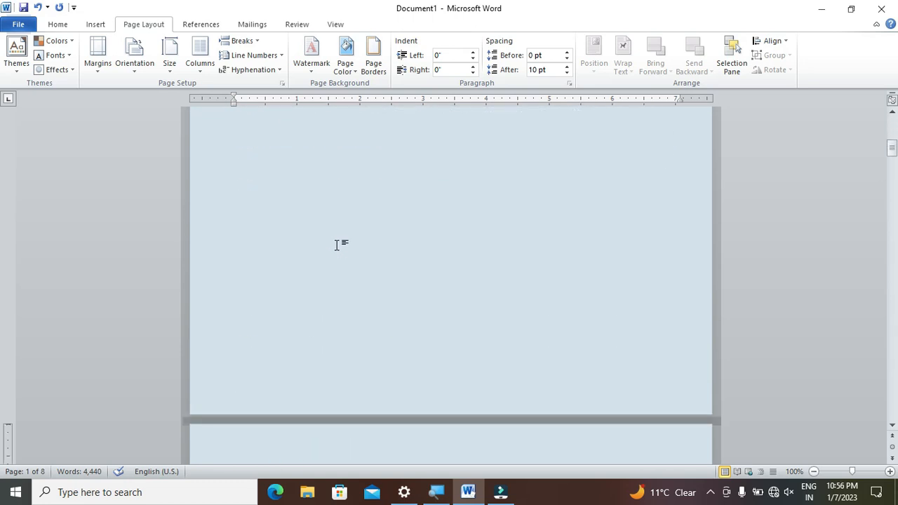
Look over the available section break types without inserting one, and undo the page break
{"action": "left_click", "coordinate": [252, 41]}
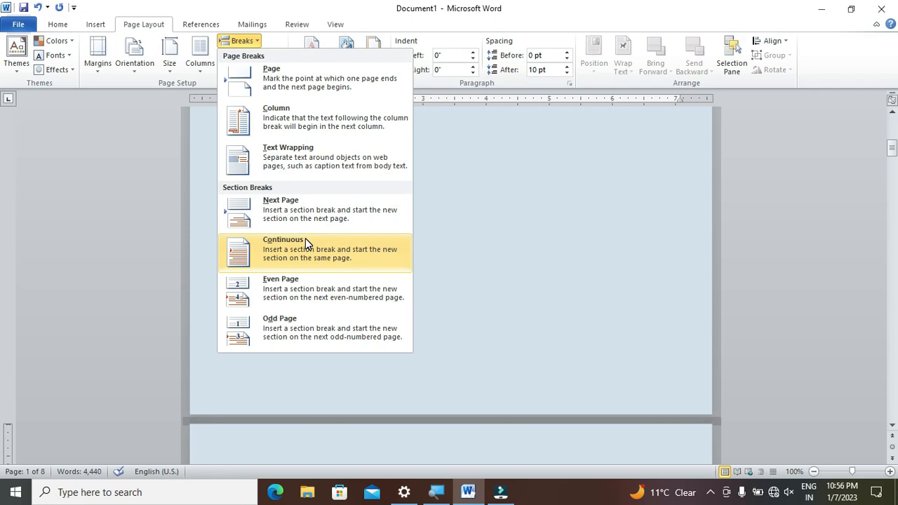
{"action": "left_click", "coordinate": [459, 218]}
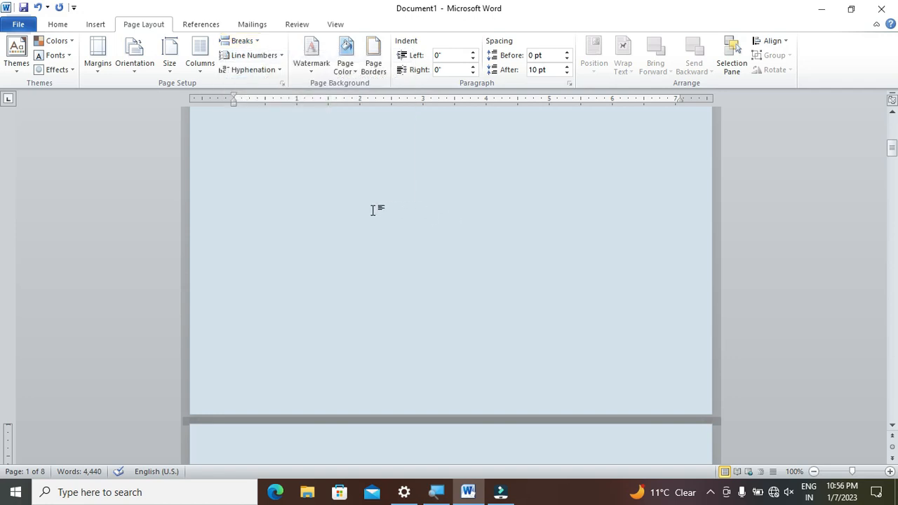
{"action": "scroll", "coordinate": [372, 211], "scroll_direction": "up", "scroll_amount": 8}
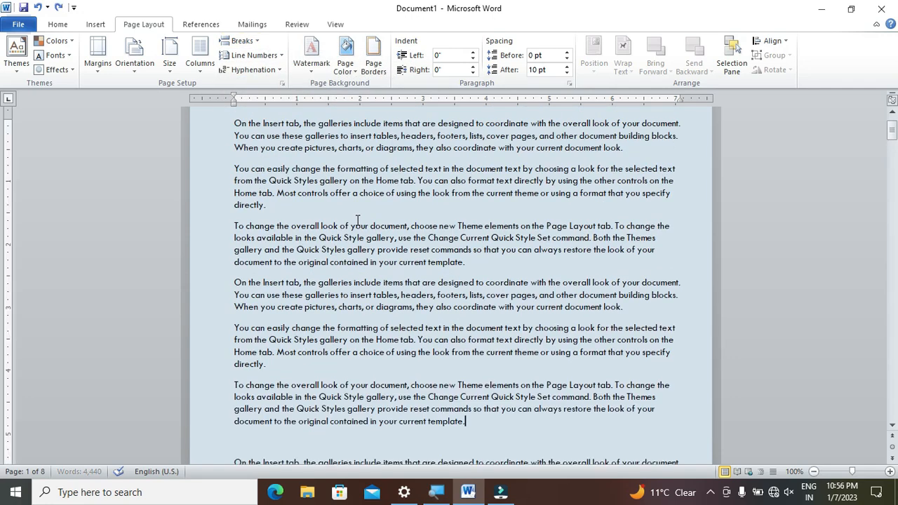
{"action": "scroll", "coordinate": [357, 221], "scroll_direction": "up", "scroll_amount": 3}
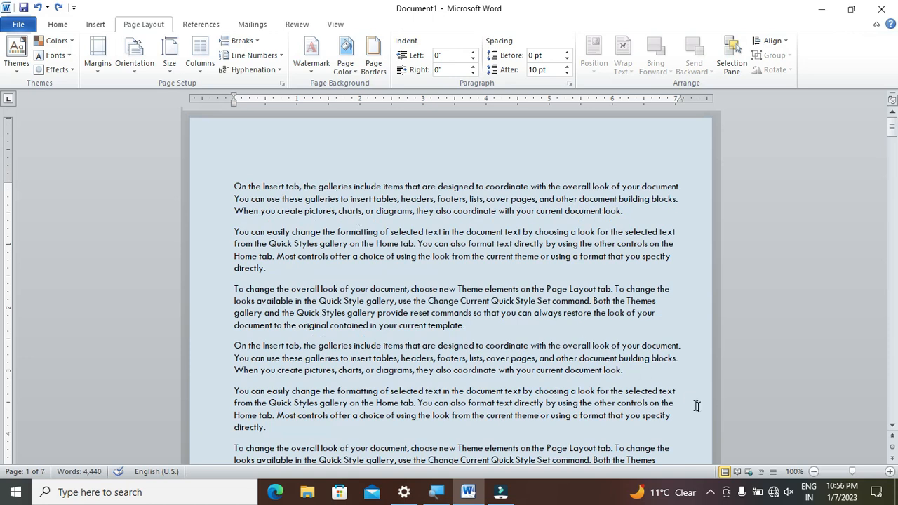
Set the zoom to 80%, add continuous line numbers to the document, and review the numbering across the pages
{"action": "left_click", "coordinate": [846, 470]}
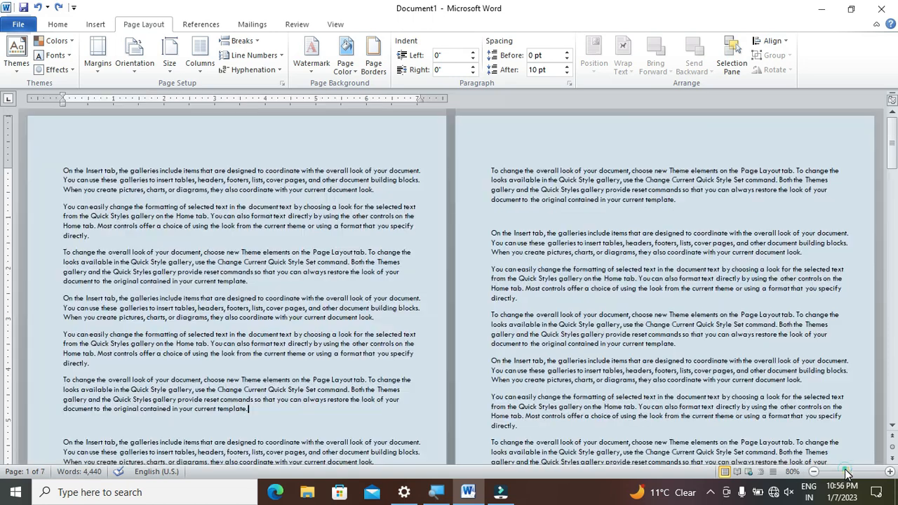
{"action": "left_click", "coordinate": [256, 56]}
{"action": "left_click", "coordinate": [263, 86]}
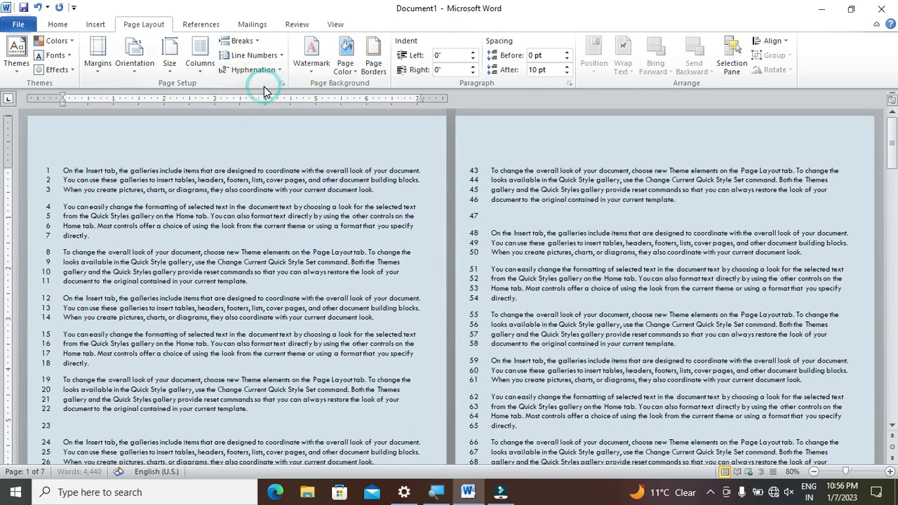
{"action": "scroll", "coordinate": [247, 161], "scroll_direction": "down", "scroll_amount": 6}
{"action": "scroll", "coordinate": [247, 174], "scroll_direction": "down", "scroll_amount": 3}
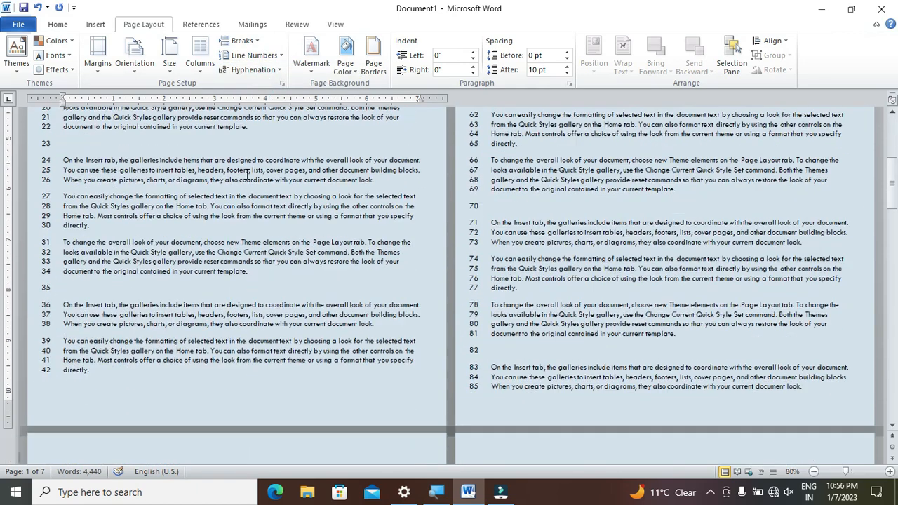
{"action": "scroll", "coordinate": [247, 174], "scroll_direction": "up", "scroll_amount": 11}
{"action": "scroll", "coordinate": [247, 174], "scroll_direction": "down", "scroll_amount": 8}
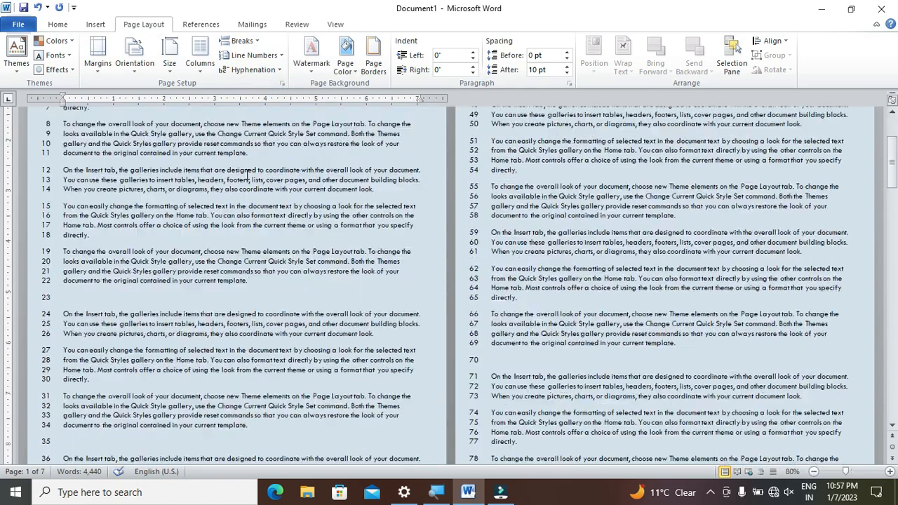
{"action": "scroll", "coordinate": [247, 174], "scroll_direction": "down", "scroll_amount": 3}
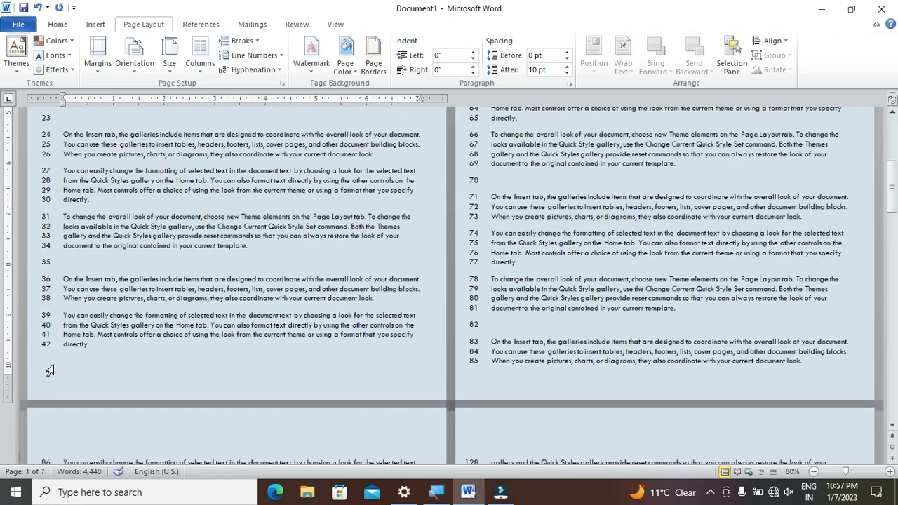
{"action": "scroll", "coordinate": [162, 344], "scroll_direction": "up", "scroll_amount": 10}
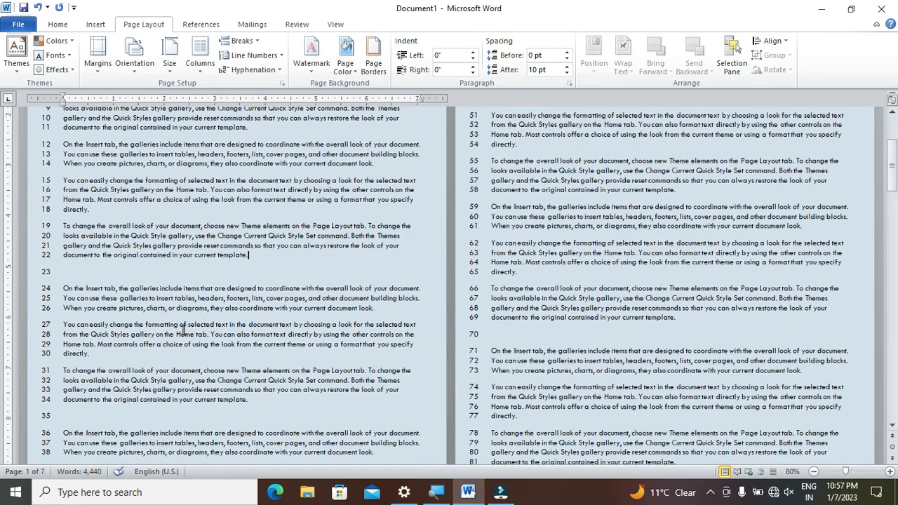
{"action": "scroll", "coordinate": [477, 166], "scroll_direction": "down", "scroll_amount": 12}
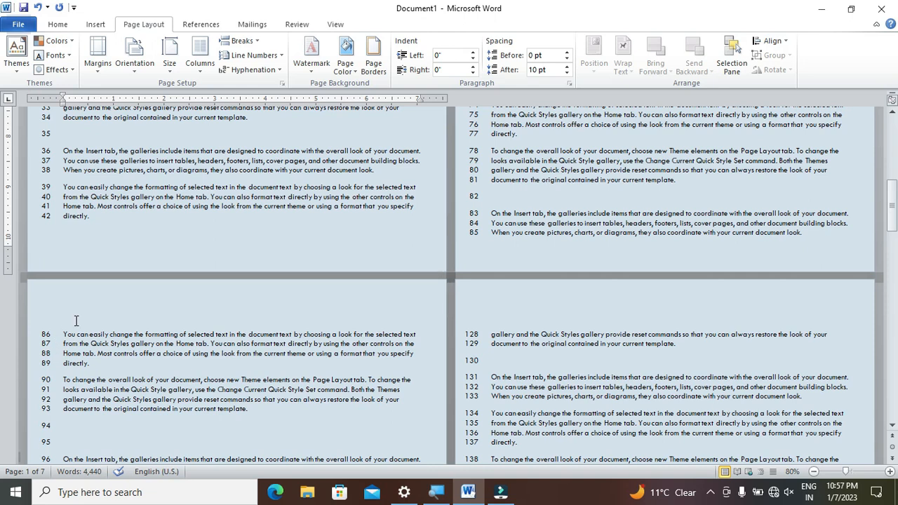
Change the line numbering to Restart Each Page and review the first two pages
{"action": "left_click", "coordinate": [251, 56]}
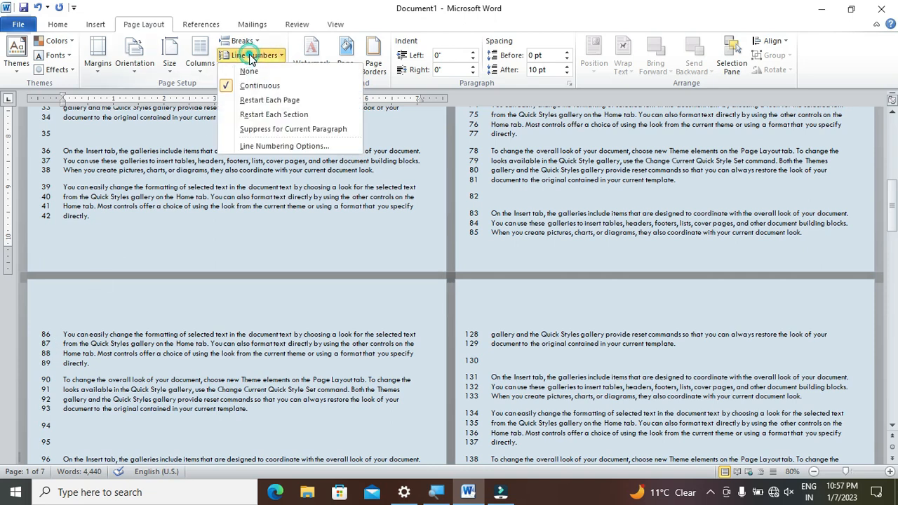
{"action": "left_click", "coordinate": [270, 100]}
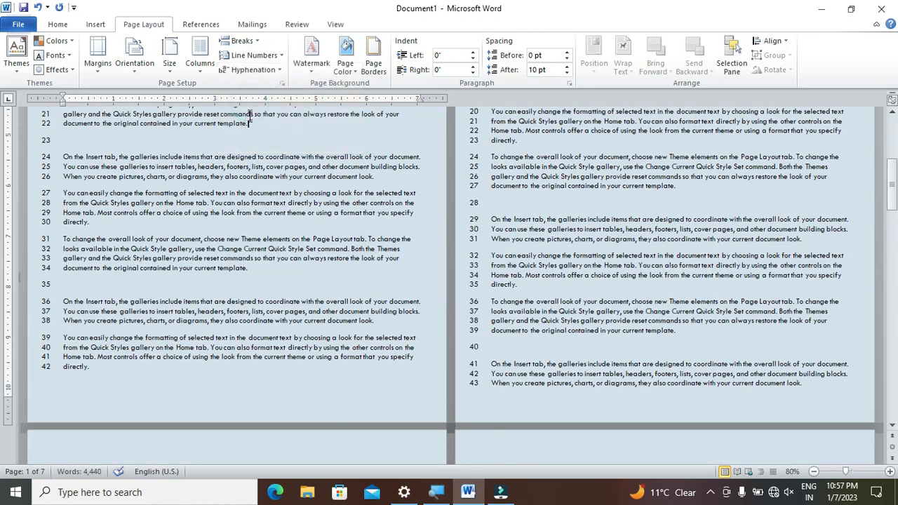
{"action": "scroll", "coordinate": [241, 224], "scroll_direction": "up", "scroll_amount": 5}
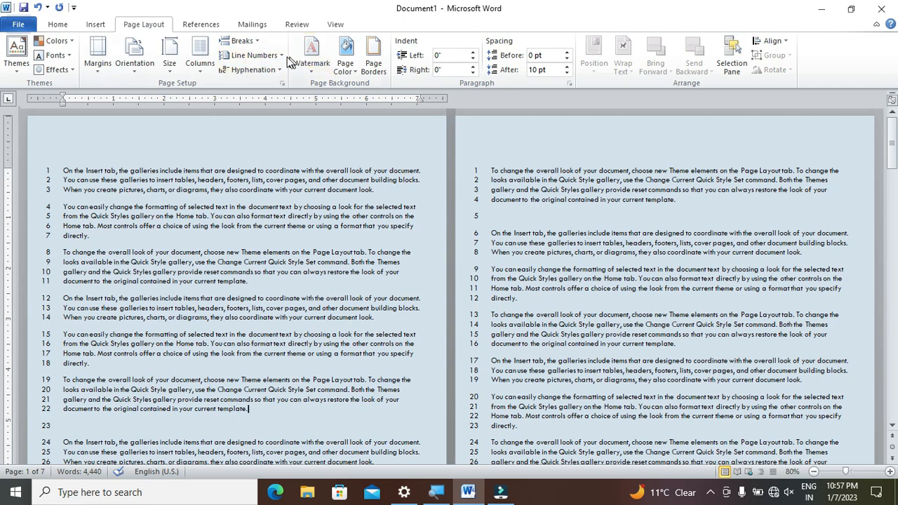
Set the line numbering back to Continuous and check how it carries over onto the following pages
{"action": "left_click", "coordinate": [260, 59]}
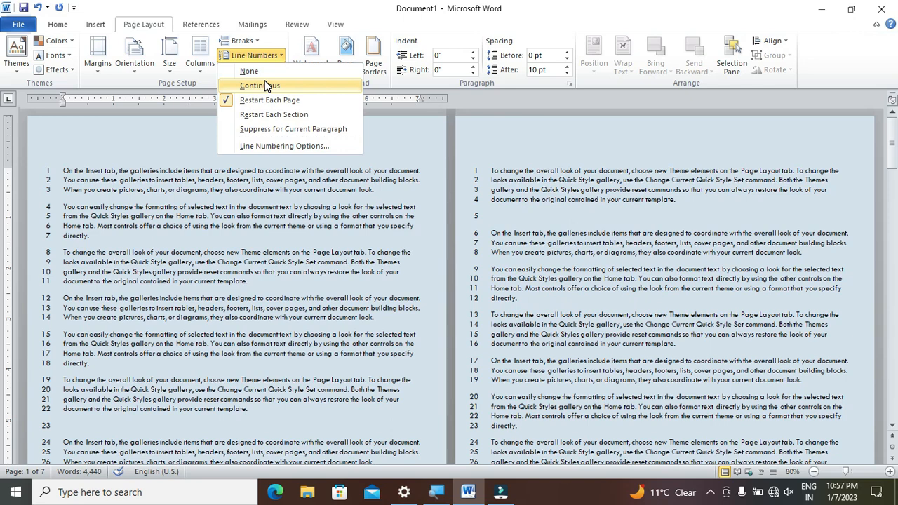
{"action": "left_click", "coordinate": [265, 85]}
{"action": "scroll", "coordinate": [265, 156], "scroll_direction": "down", "scroll_amount": 15}
{"action": "scroll", "coordinate": [265, 155], "scroll_direction": "down", "scroll_amount": 5}
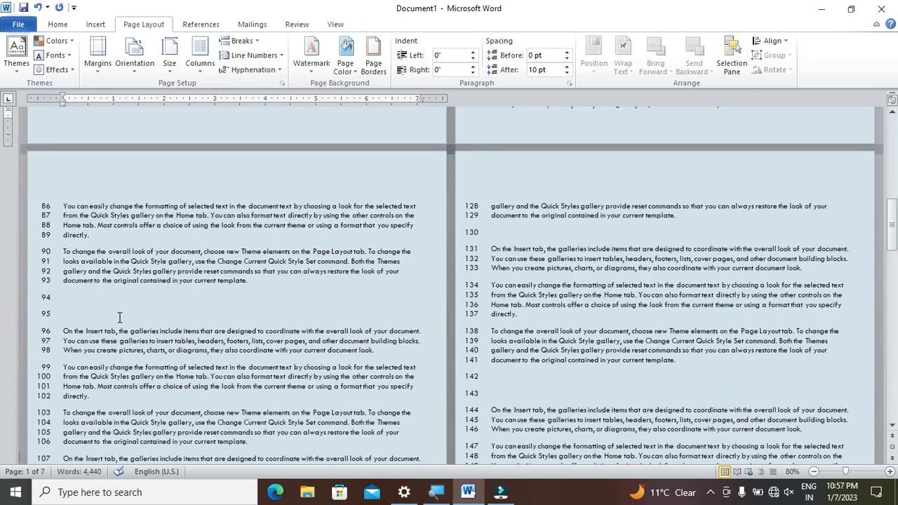
{"action": "scroll", "coordinate": [232, 283], "scroll_direction": "up", "scroll_amount": 6}
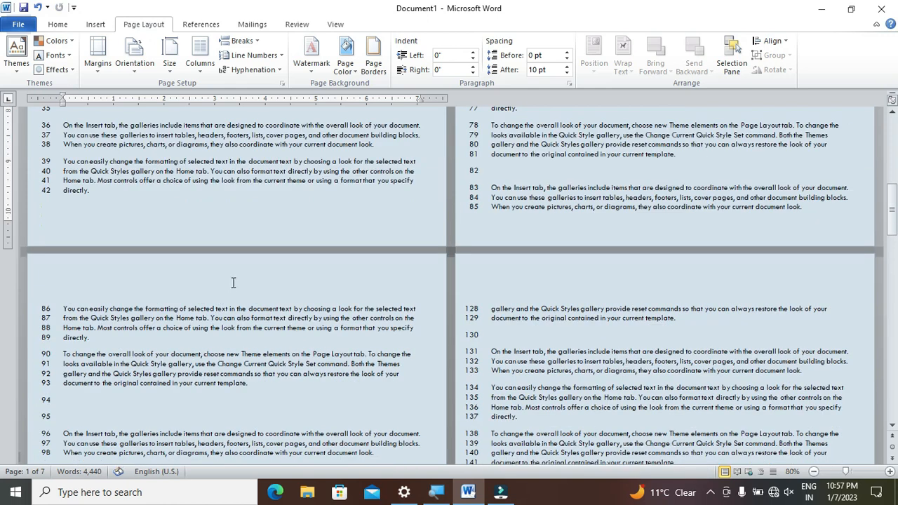
Insert a continuous section break on page 2, before the paragraph starting at line 71
{"action": "left_click", "coordinate": [493, 153]}
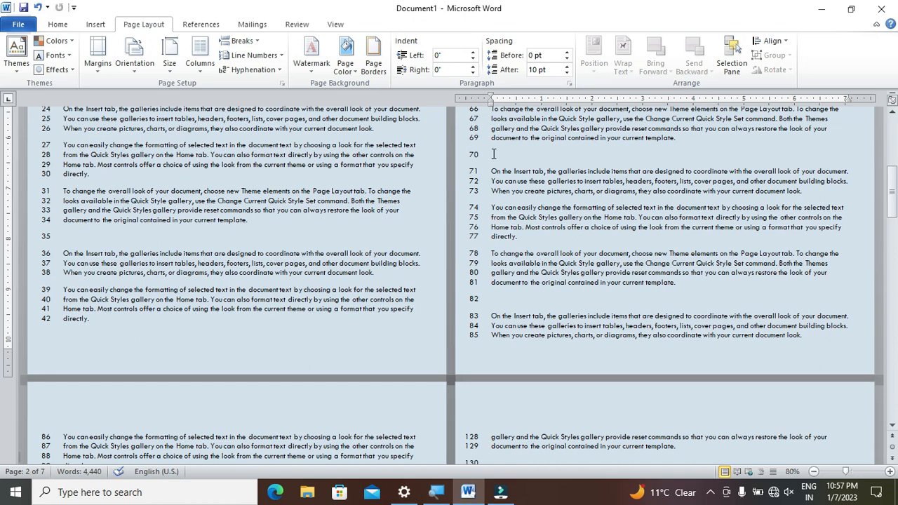
{"action": "left_click", "coordinate": [490, 171]}
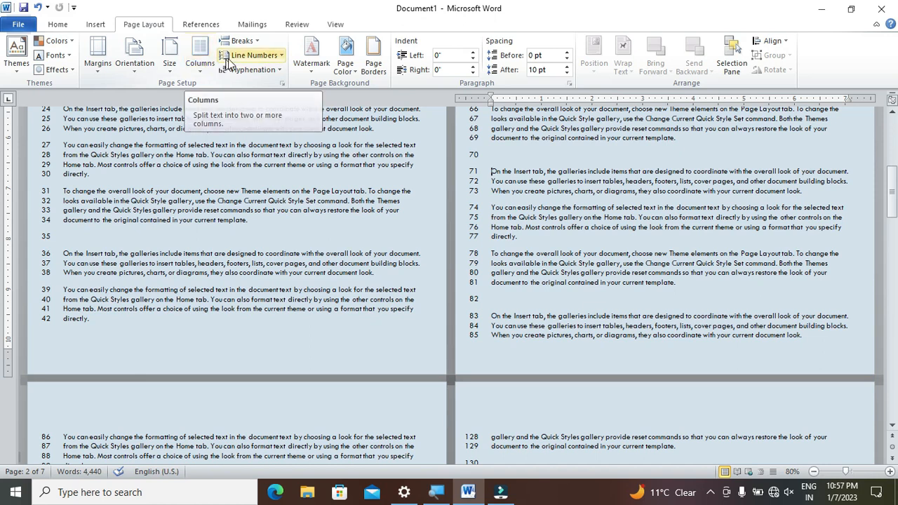
{"action": "left_click", "coordinate": [242, 41]}
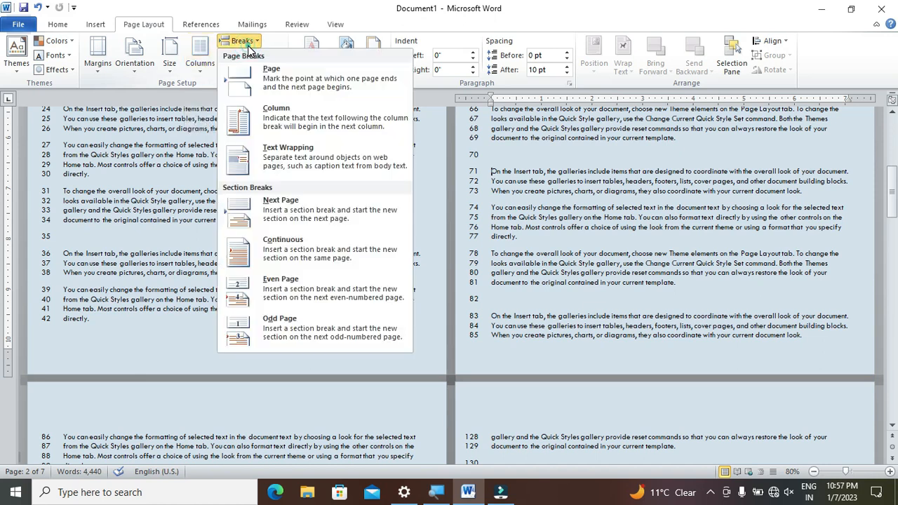
{"action": "left_click", "coordinate": [280, 250]}
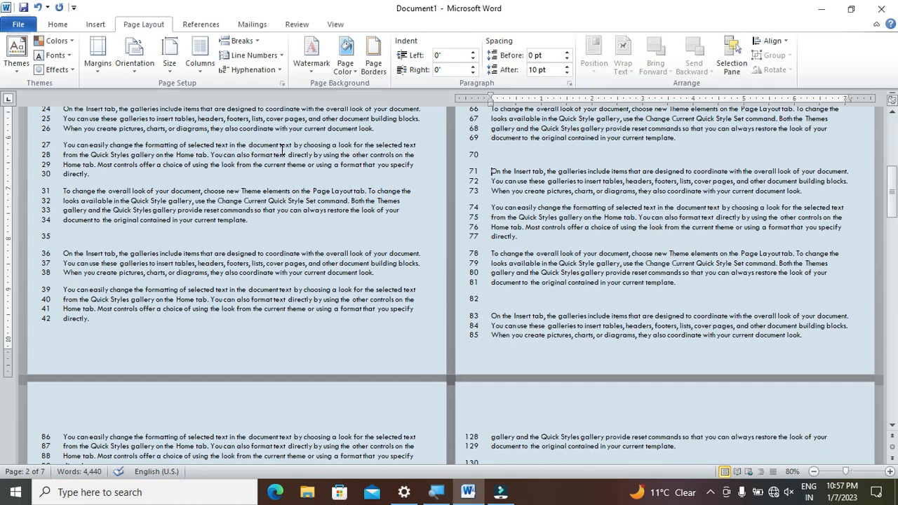
Change the new section's line numbering to Restart Each Section and review the numbering from the first page
{"action": "left_click", "coordinate": [259, 57]}
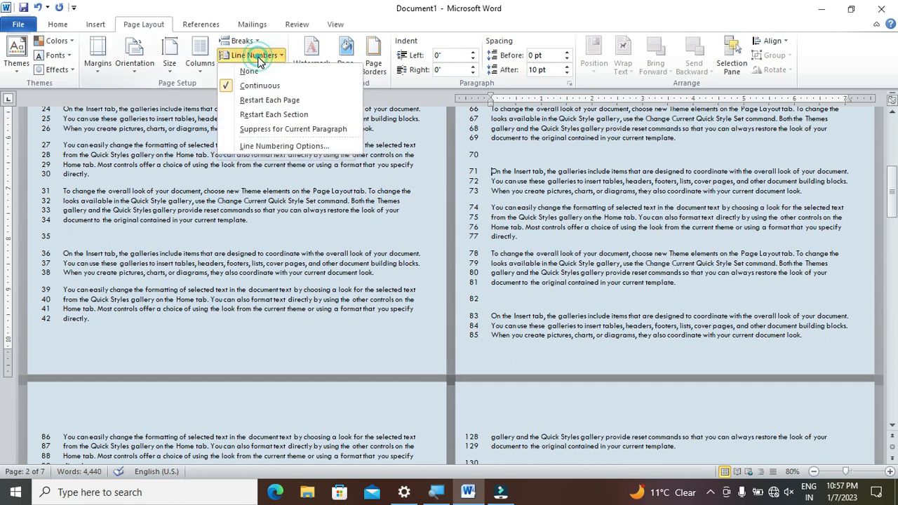
{"action": "left_click", "coordinate": [264, 116]}
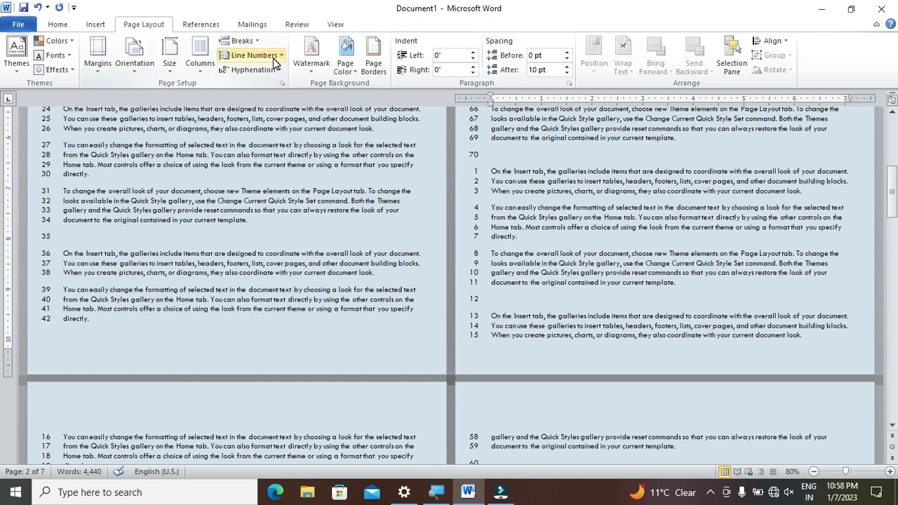
{"action": "scroll", "coordinate": [303, 180], "scroll_direction": "up", "scroll_amount": 10}
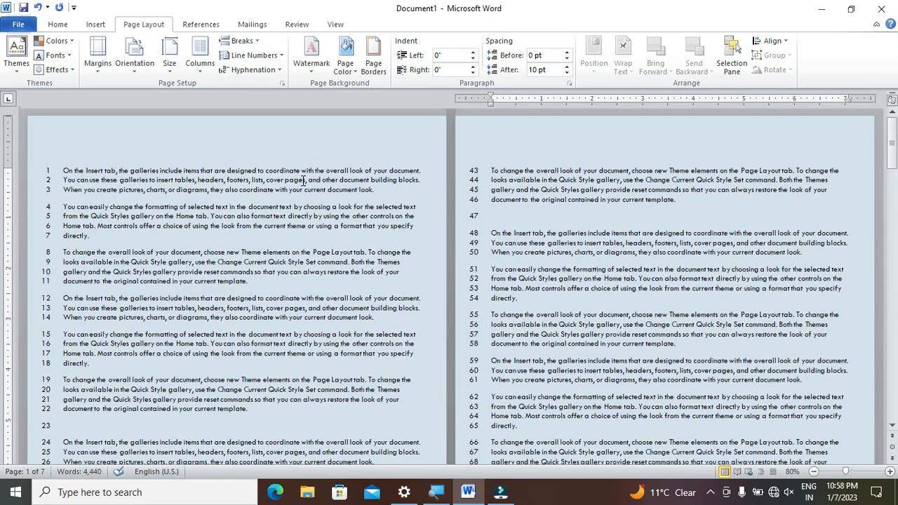
Fit the document view to page width and turn on automatic hyphenation
{"action": "left_click", "coordinate": [848, 472]}
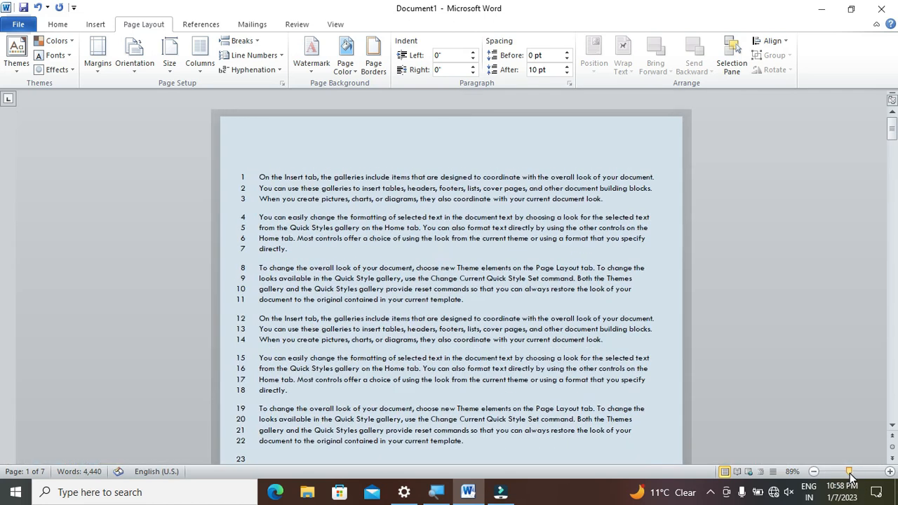
{"action": "left_click", "coordinate": [851, 473]}
{"action": "left_click_drag", "start_coordinate": [852, 472], "coordinate": [852, 471]}
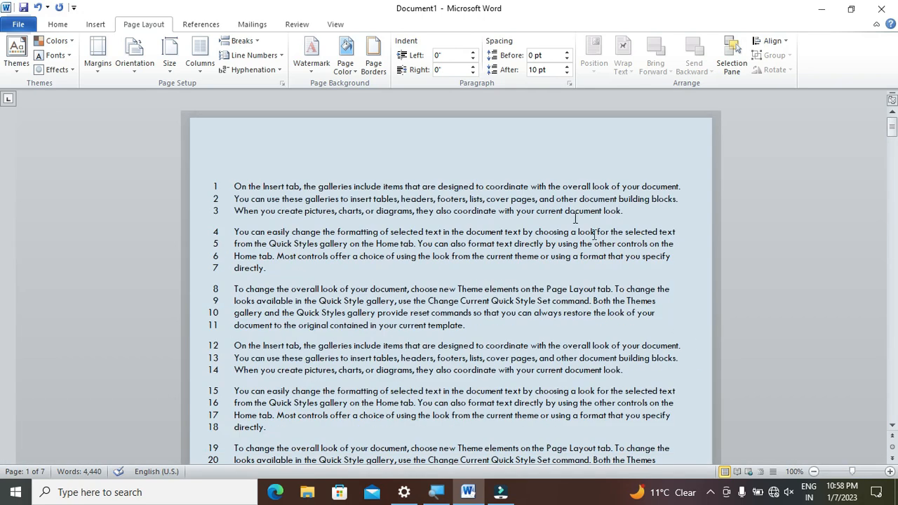
{"action": "left_click", "coordinate": [335, 24]}
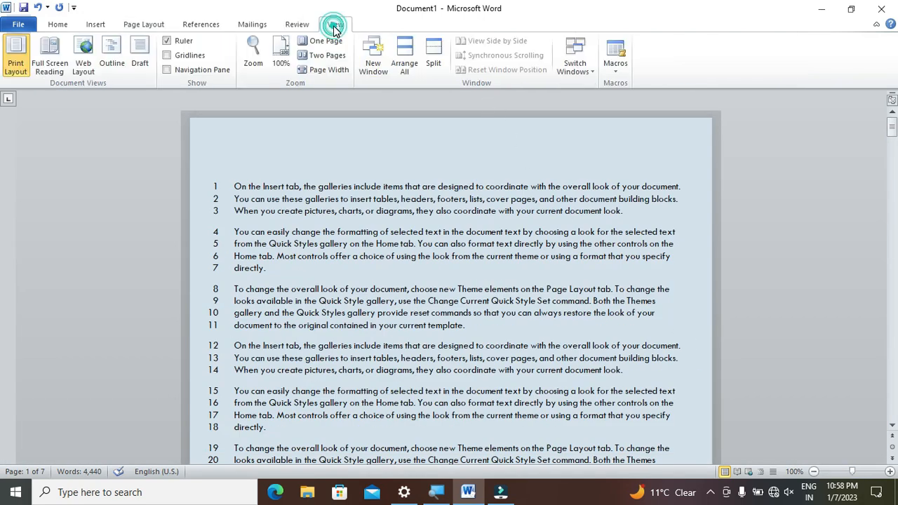
{"action": "left_click", "coordinate": [325, 69]}
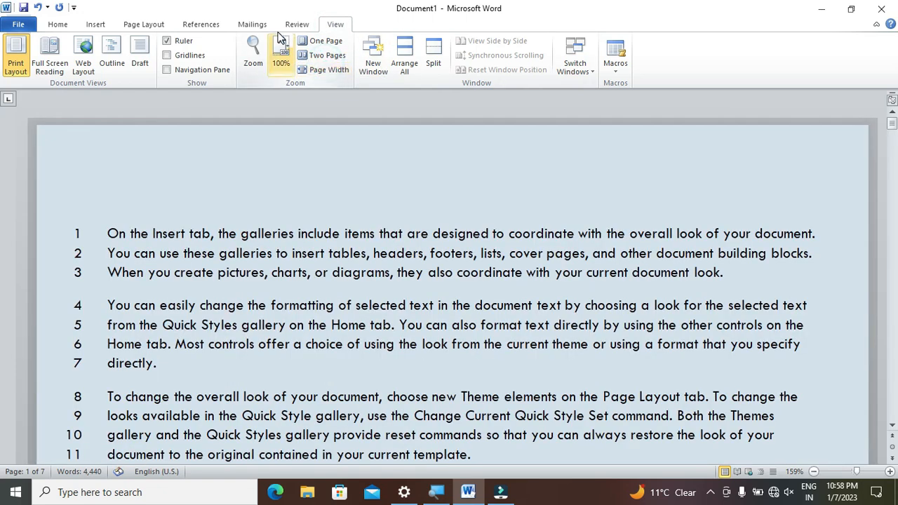
{"action": "left_click", "coordinate": [124, 25]}
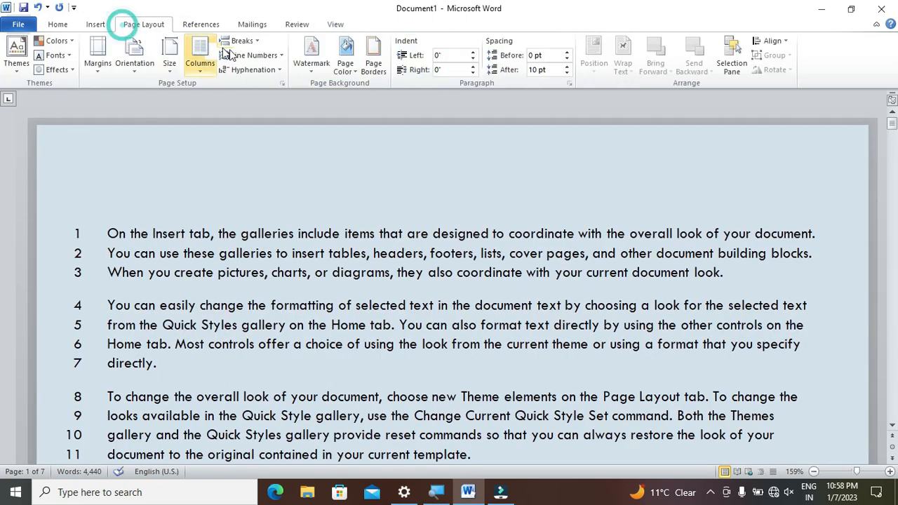
{"action": "left_click", "coordinate": [266, 74]}
{"action": "left_click", "coordinate": [265, 97]}
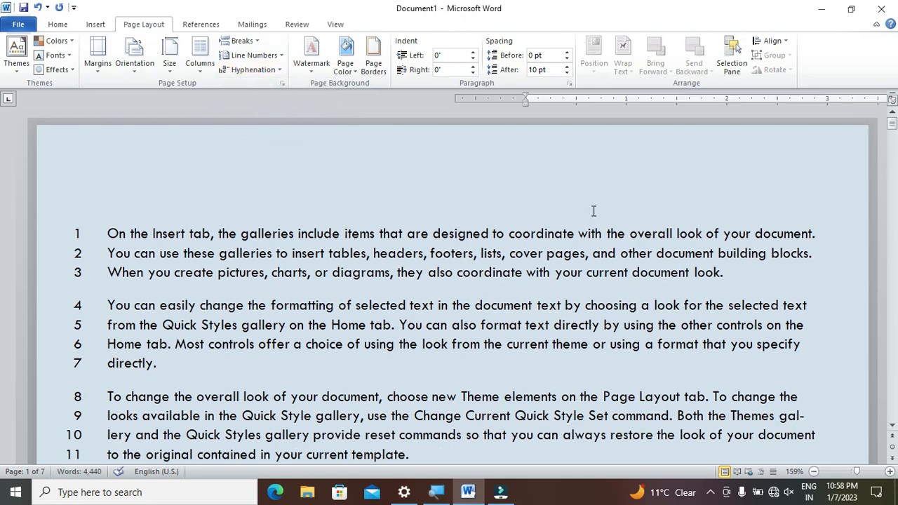
Add extra spaces before "document" and "building" in the first paragraph to test hyphenation, and set hyphenation to None
{"action": "left_click", "coordinate": [757, 238]}
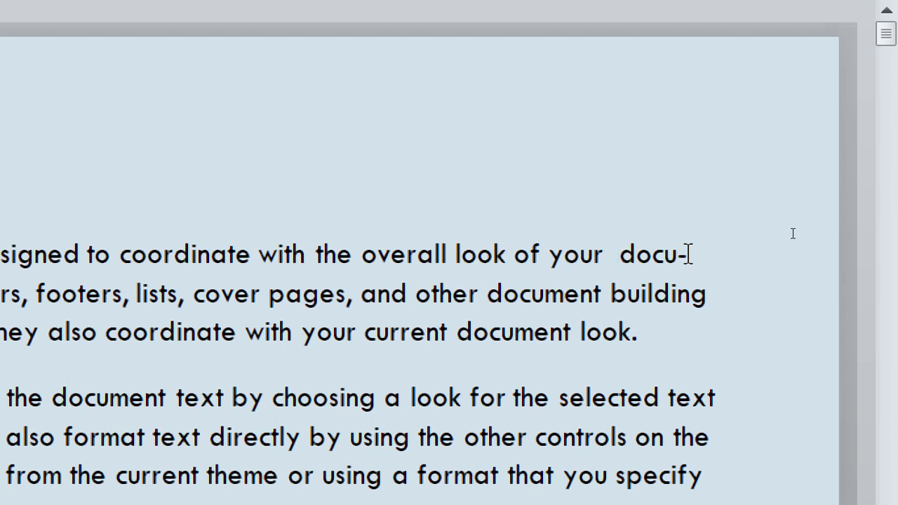
{"action": "left_click", "coordinate": [607, 254]}
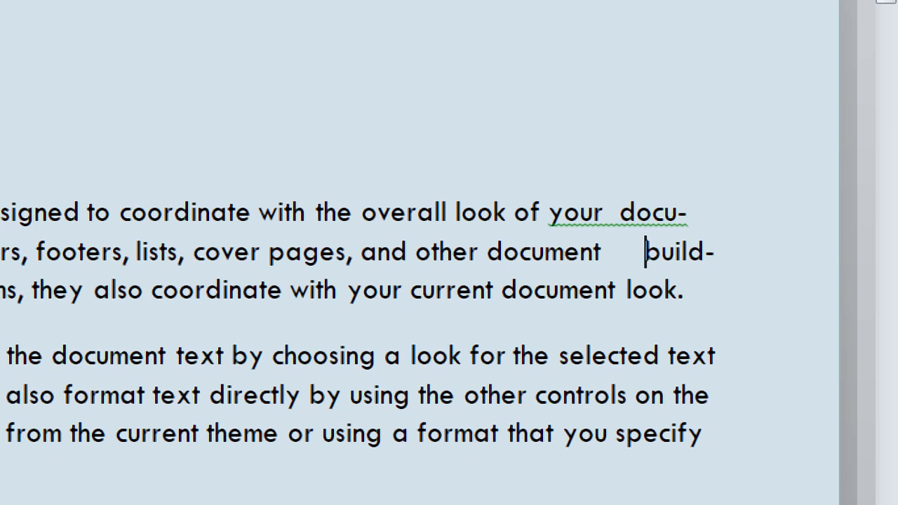
{"action": "key", "text": "BackSpace"}
{"action": "key", "text": "BackSpace"}
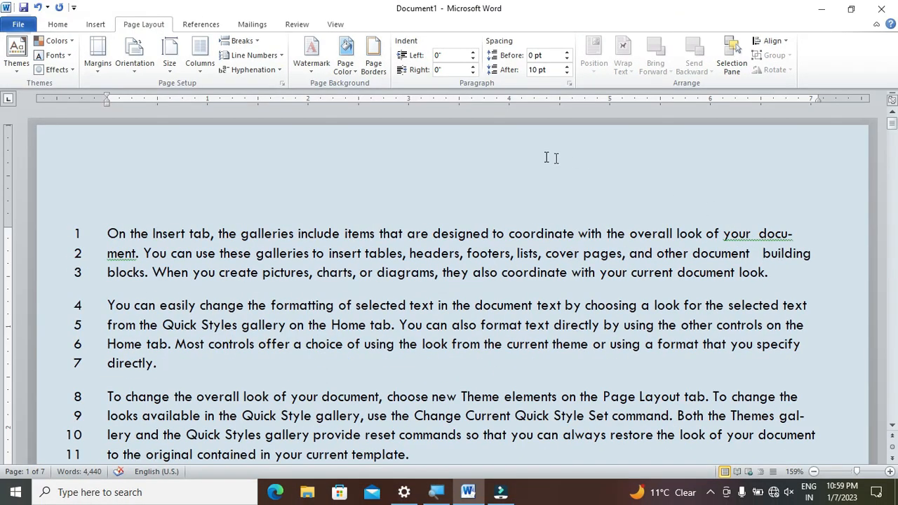
{"action": "left_click", "coordinate": [264, 71]}
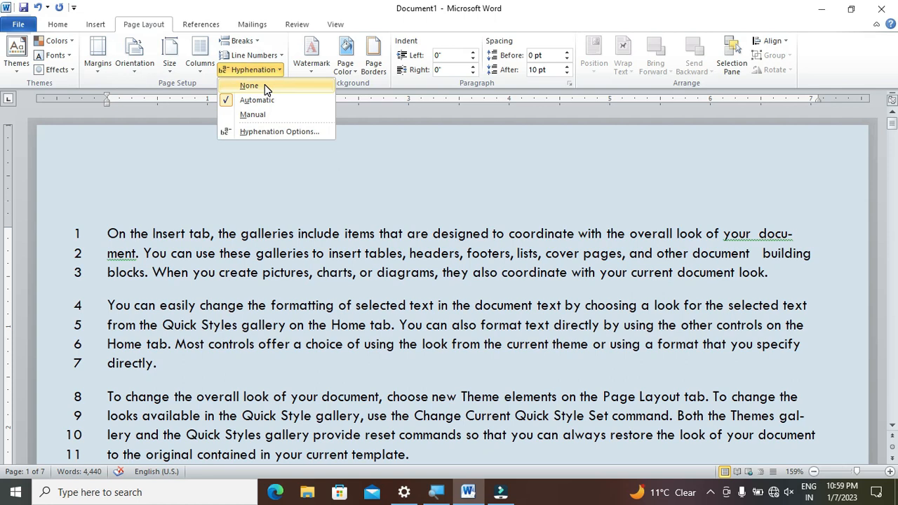
{"action": "left_click", "coordinate": [264, 85]}
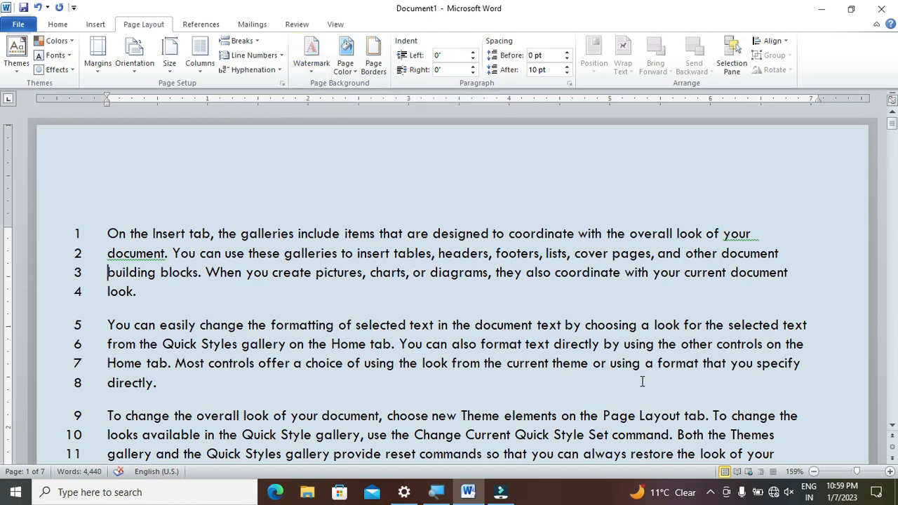
{"action": "left_click", "coordinate": [317, 54]}
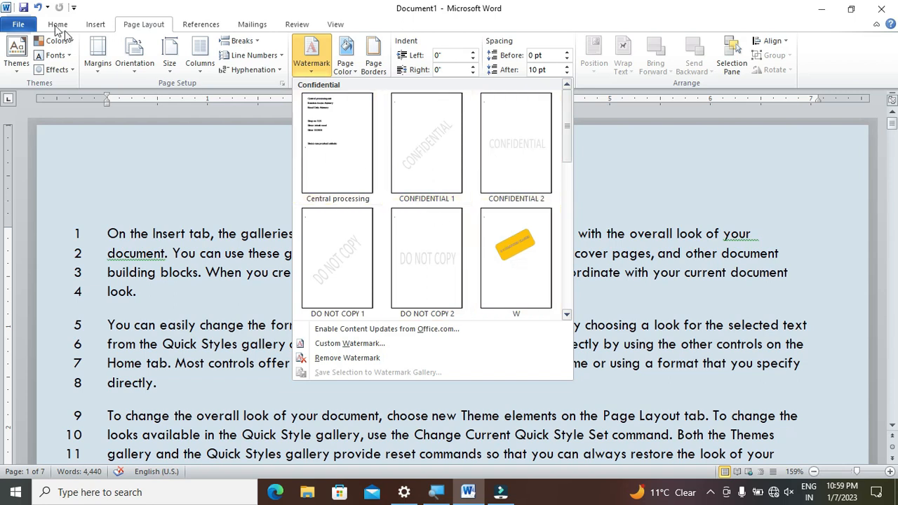
{"action": "left_click", "coordinate": [93, 25]}
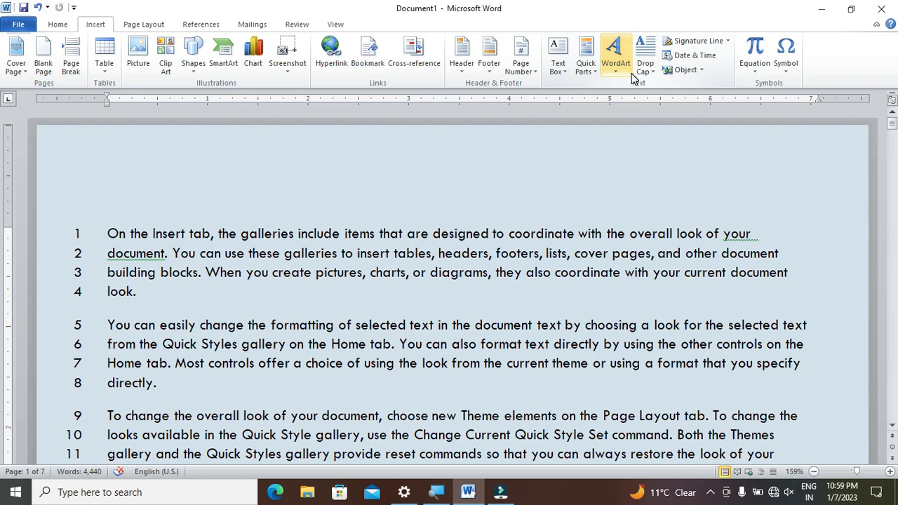
{"action": "left_click", "coordinate": [588, 76]}
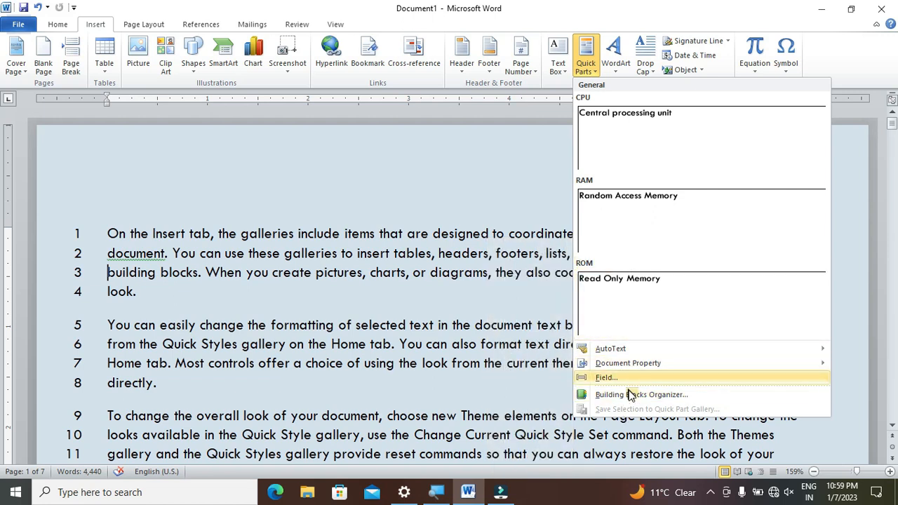
{"action": "left_click", "coordinate": [143, 24]}
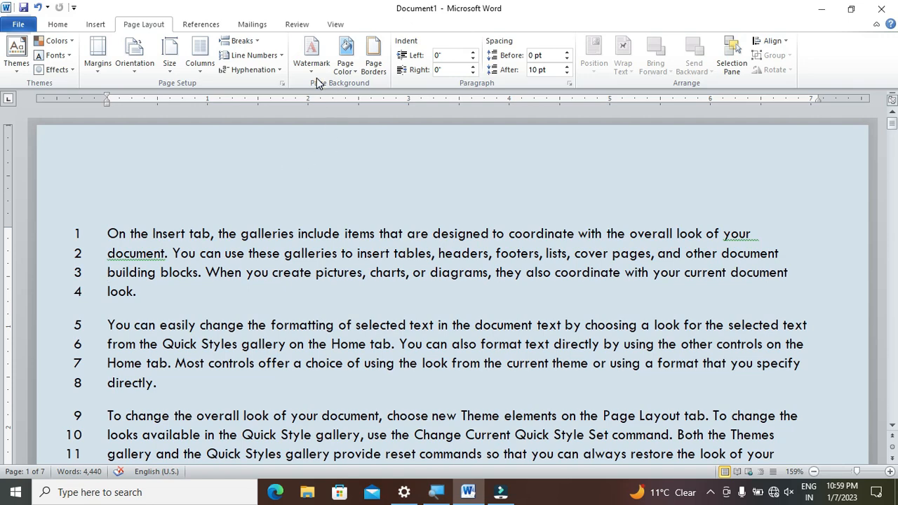
Apply the saved watermark named W from the watermark gallery and view it on page 1
{"action": "left_click", "coordinate": [311, 59]}
{"action": "left_click", "coordinate": [537, 261]}
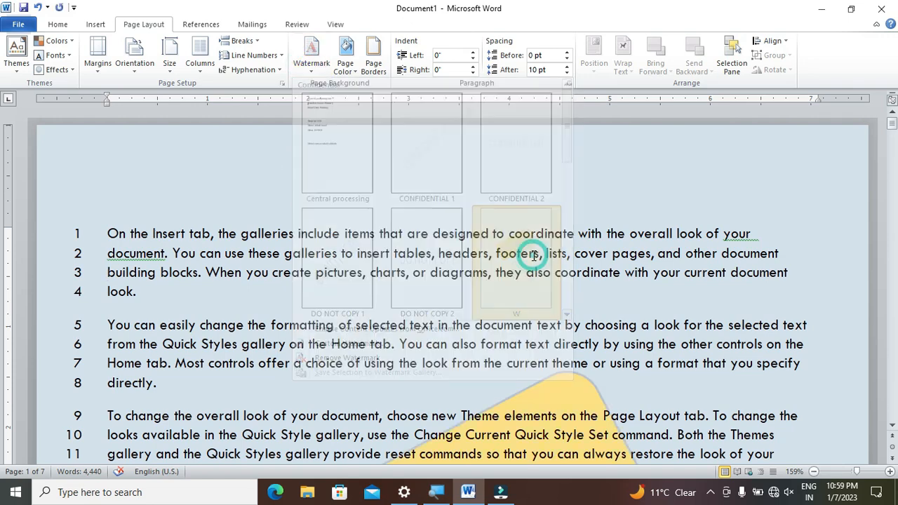
{"action": "scroll", "coordinate": [533, 256], "scroll_direction": "down", "scroll_amount": 2}
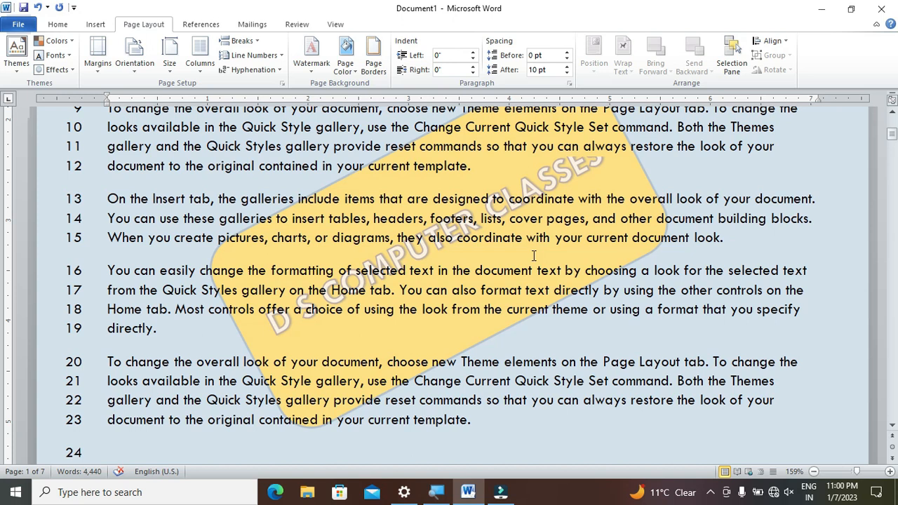
Replace the watermark with DO NOT COPY 1, and remove it from the document again
{"action": "left_click", "coordinate": [312, 59]}
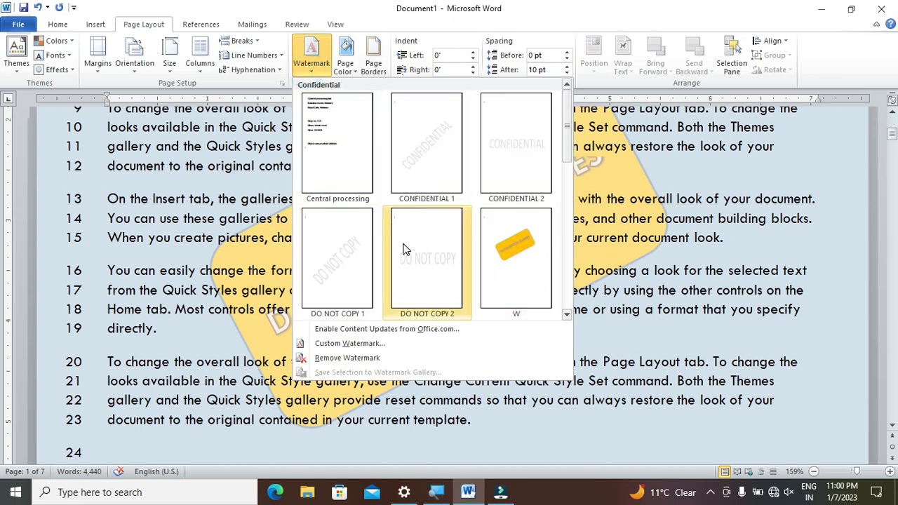
{"action": "left_click", "coordinate": [347, 262]}
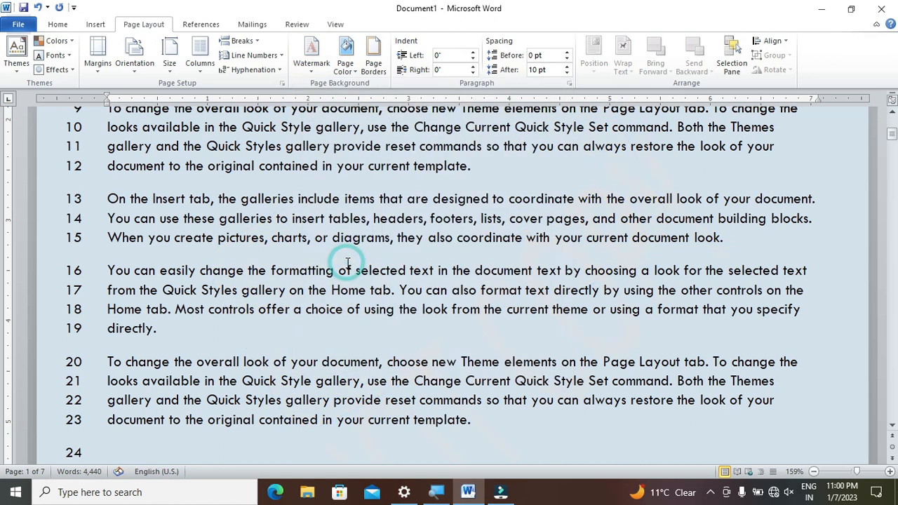
{"action": "left_click", "coordinate": [312, 59]}
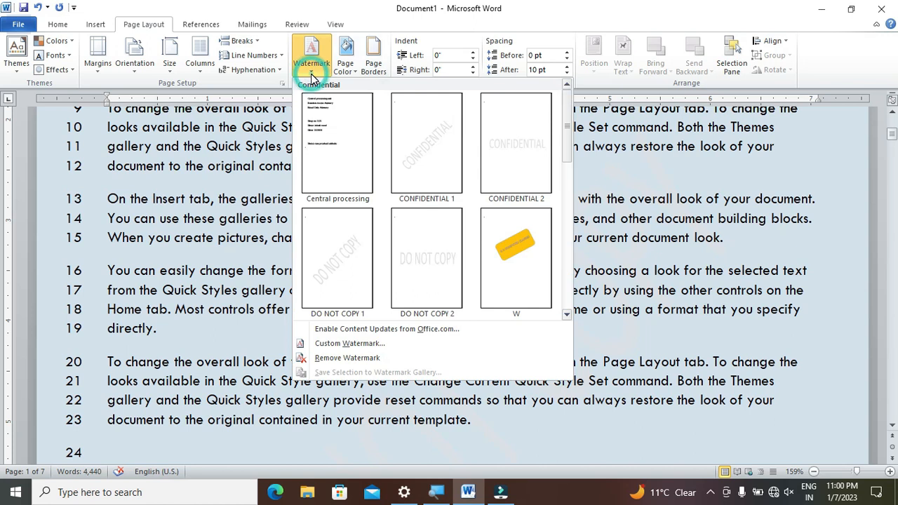
{"action": "left_click", "coordinate": [356, 360]}
Start a custom text watermark and set its text to "D S COMPUTER CLASSES"
{"action": "left_click", "coordinate": [313, 69]}
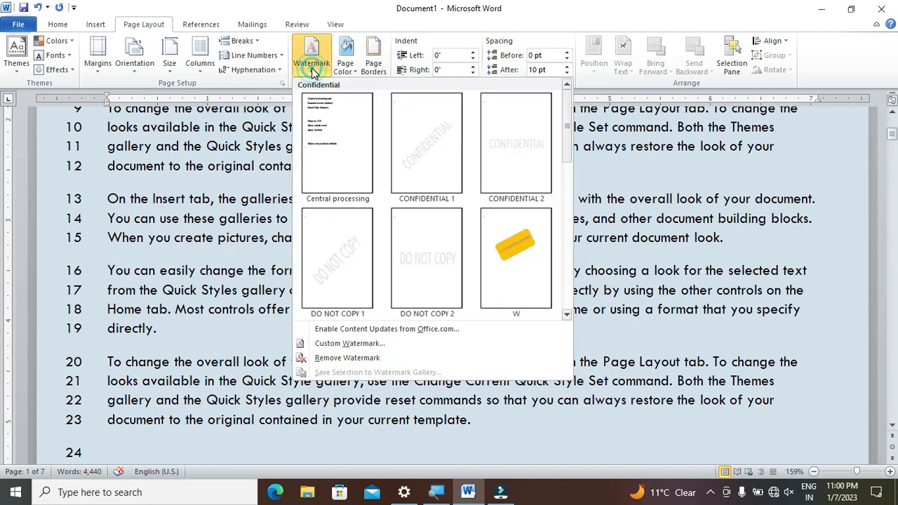
{"action": "left_click", "coordinate": [353, 344]}
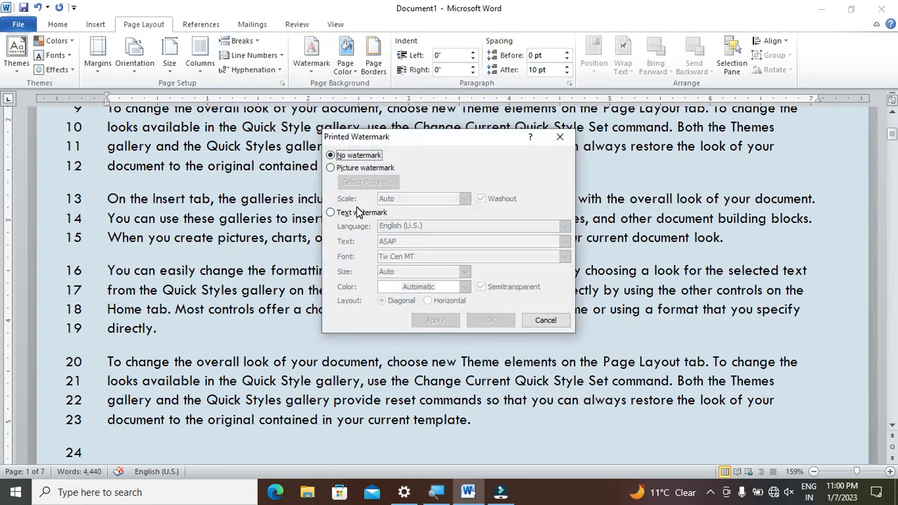
{"action": "left_click", "coordinate": [343, 214]}
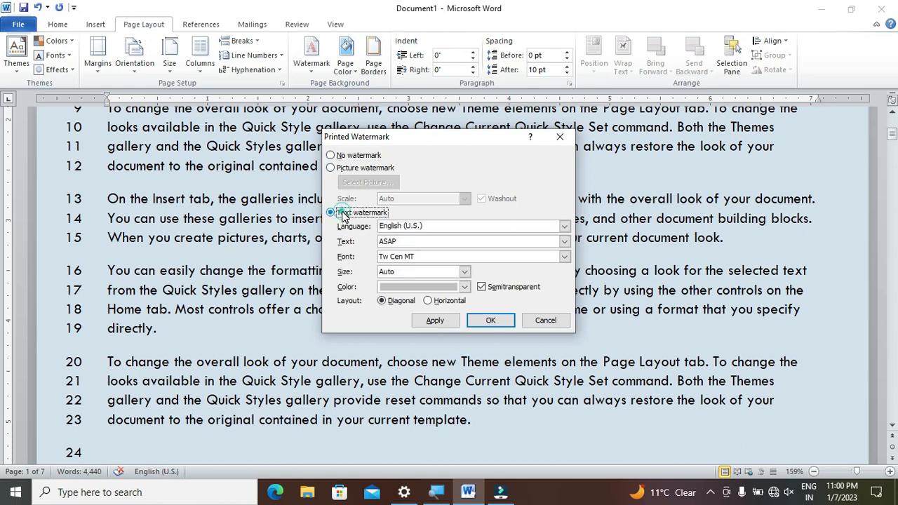
{"action": "left_click", "coordinate": [407, 241]}
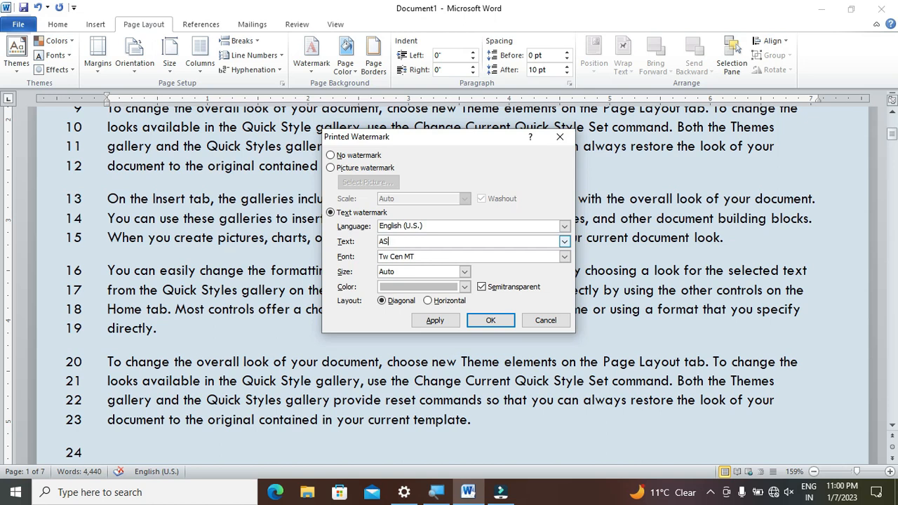
{"action": "key", "text": "BackSpace"}
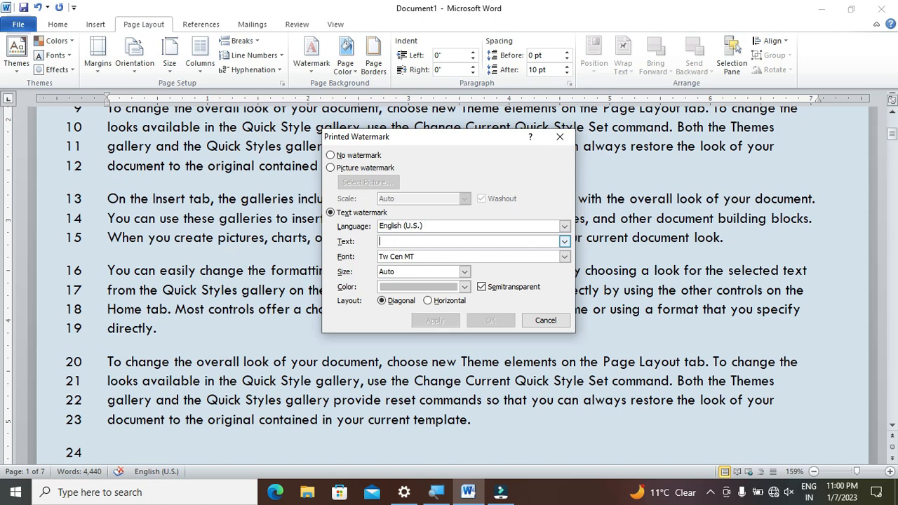
{"action": "type", "text": "D S COMPUTER CLASSES"}
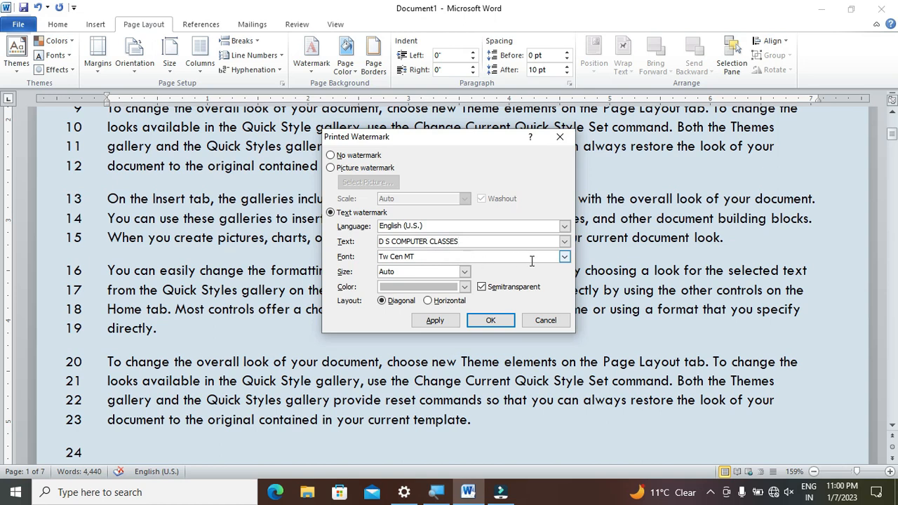
Set the text watermark's font to Calibri and its size to Auto
{"action": "left_click", "coordinate": [565, 257]}
{"action": "scroll", "coordinate": [472, 282], "scroll_direction": "up", "scroll_amount": 20}
{"action": "scroll", "coordinate": [472, 277], "scroll_direction": "up", "scroll_amount": 15}
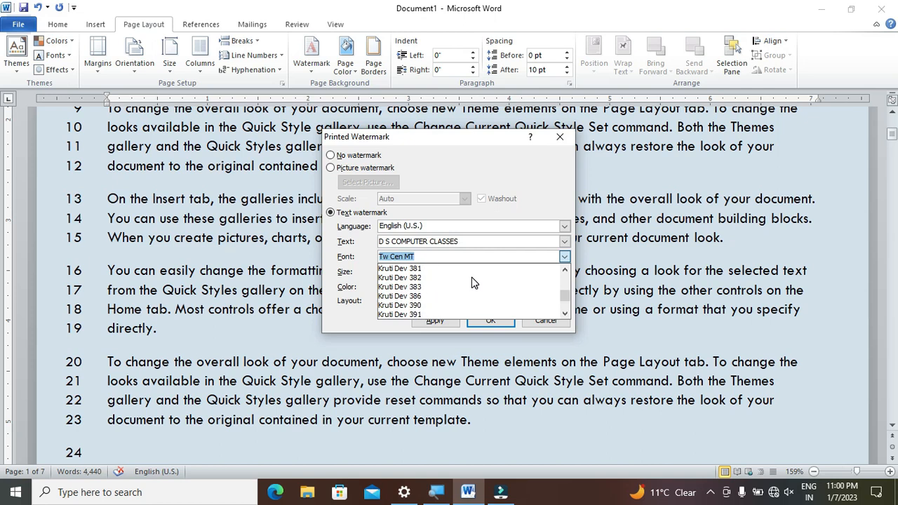
{"action": "type", "text": "C"}
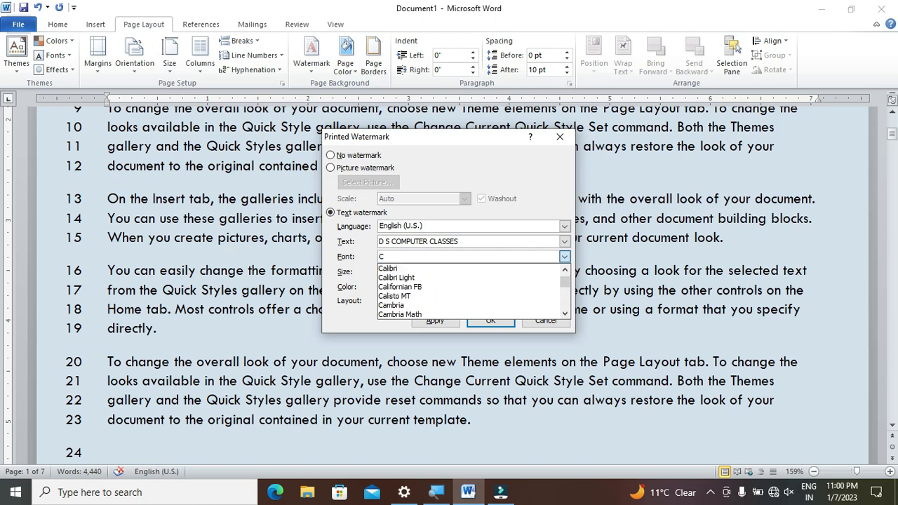
{"action": "left_click", "coordinate": [428, 270]}
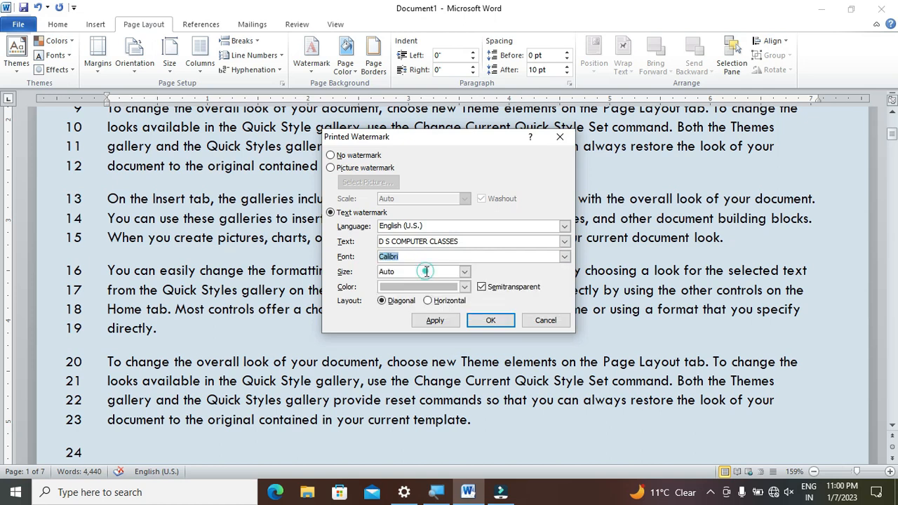
{"action": "left_click", "coordinate": [465, 272]}
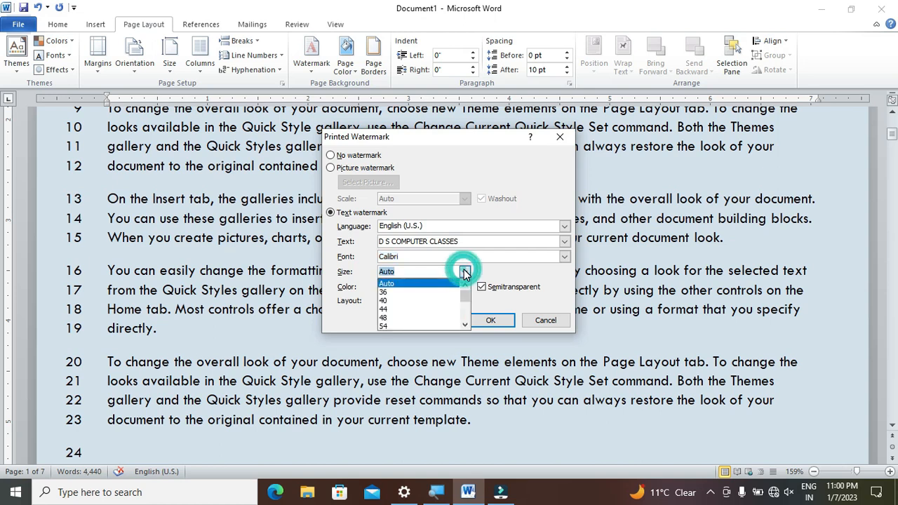
{"action": "left_click", "coordinate": [458, 283]}
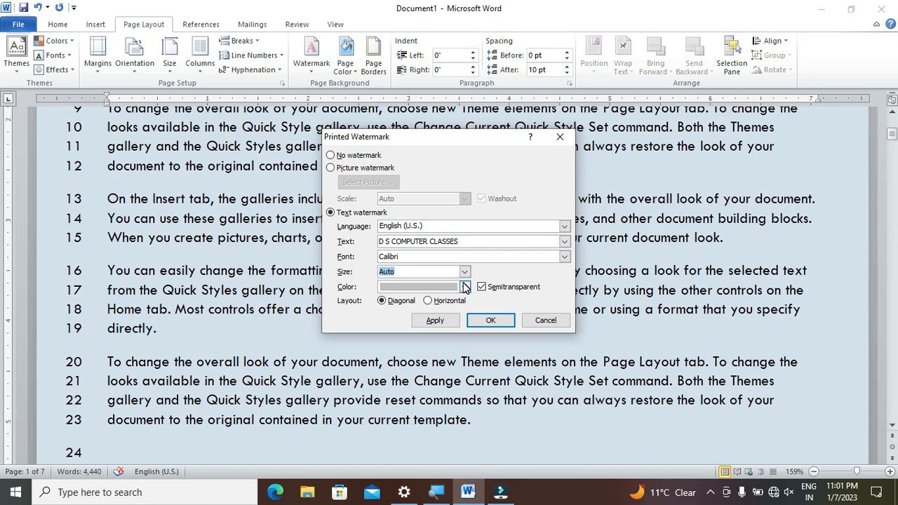
Set the watermark's color to standard red, apply it to the document and close the watermark settings
{"action": "left_click", "coordinate": [463, 288]}
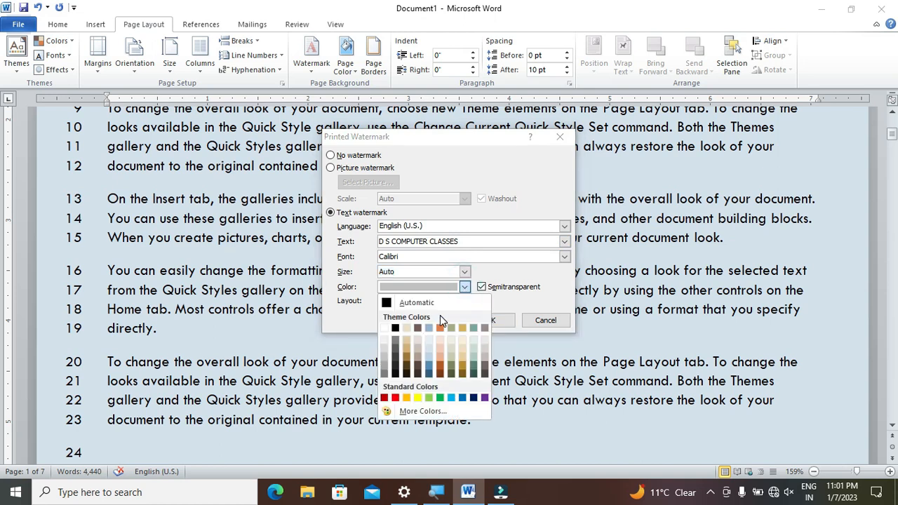
{"action": "left_click", "coordinate": [396, 399]}
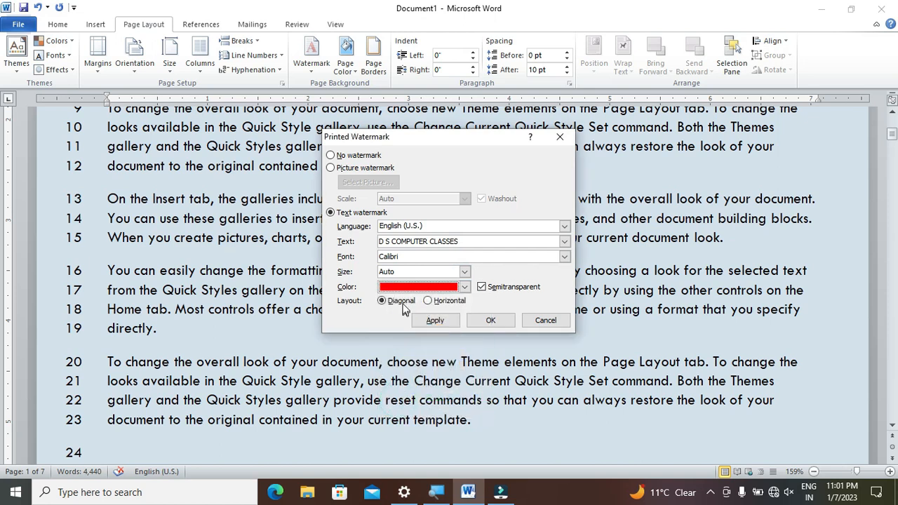
{"action": "left_click", "coordinate": [435, 320]}
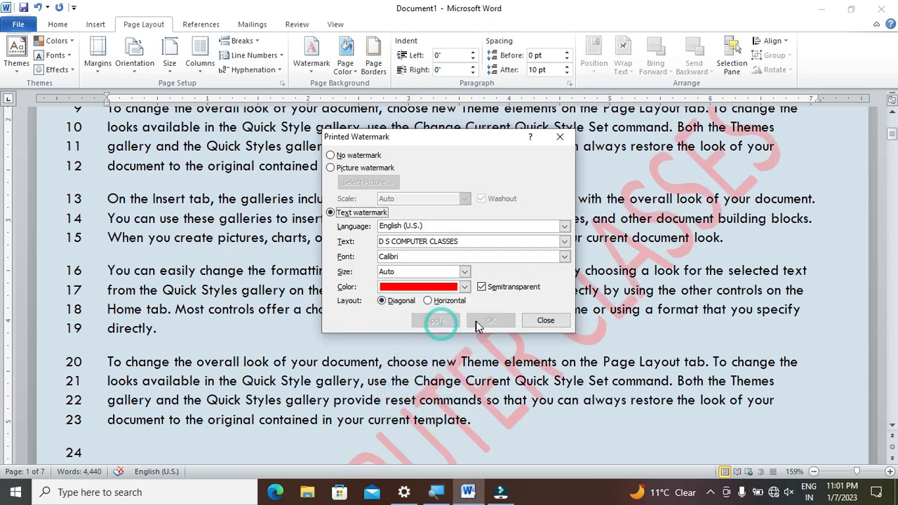
{"action": "left_click", "coordinate": [541, 321]}
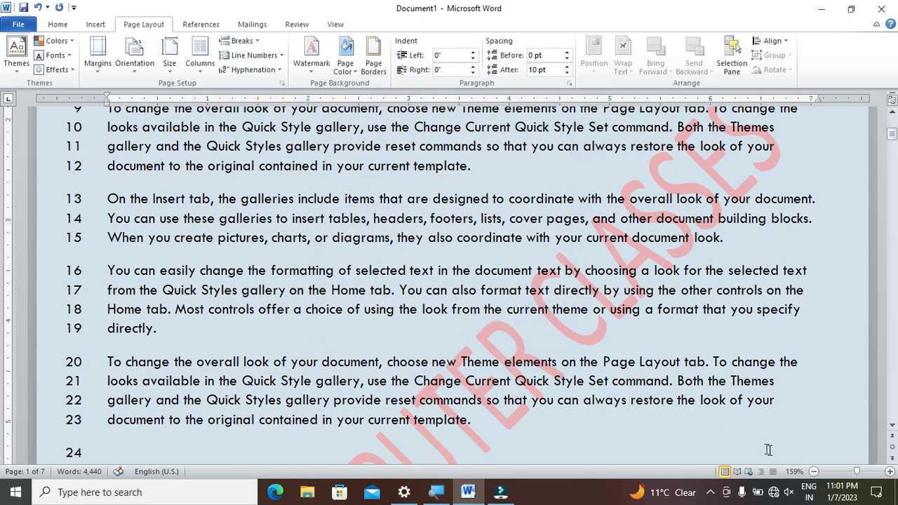
Change the "D S COMPUTER CLASSES" text watermark's layout to Horizontal and apply it to the document
{"action": "left_click", "coordinate": [841, 473]}
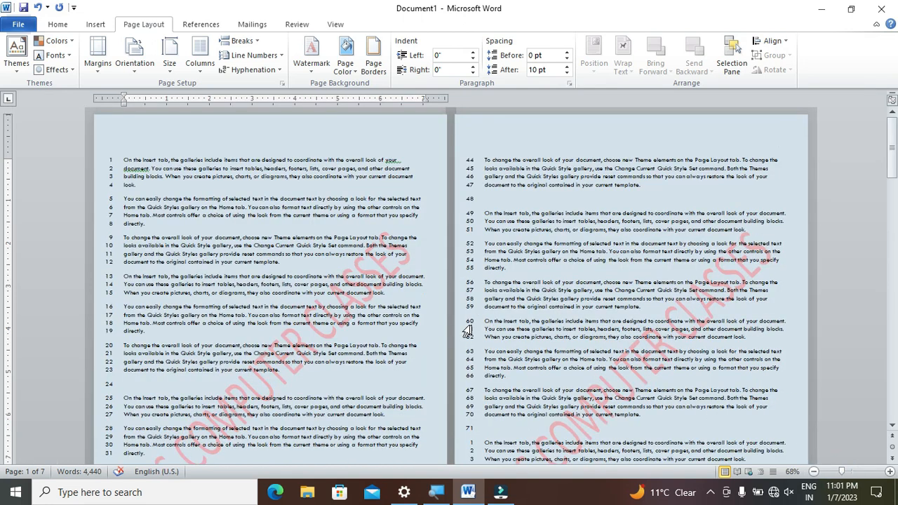
{"action": "scroll", "coordinate": [393, 318], "scroll_direction": "down", "scroll_amount": 3}
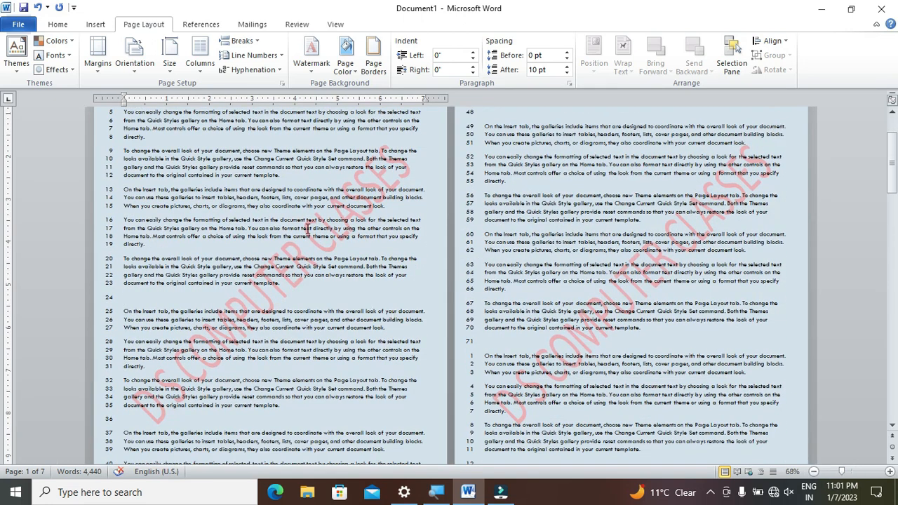
{"action": "left_click", "coordinate": [316, 72]}
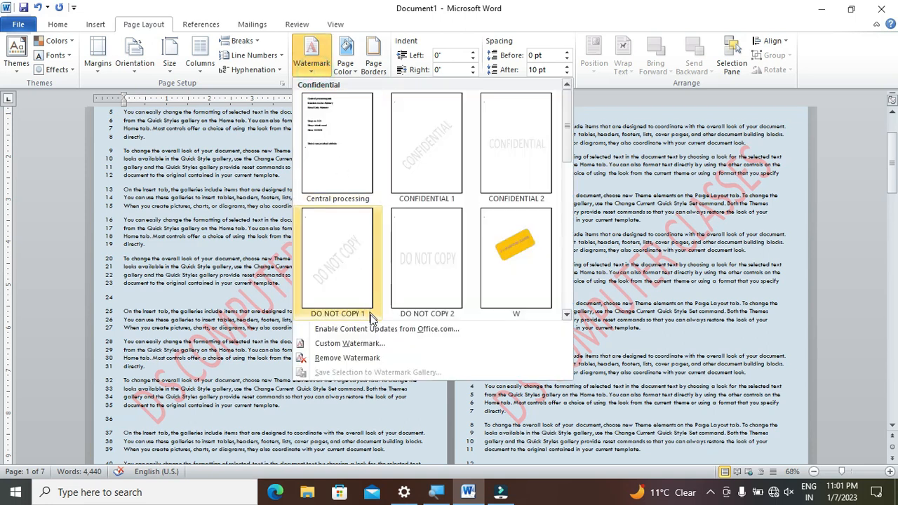
{"action": "left_click", "coordinate": [370, 343]}
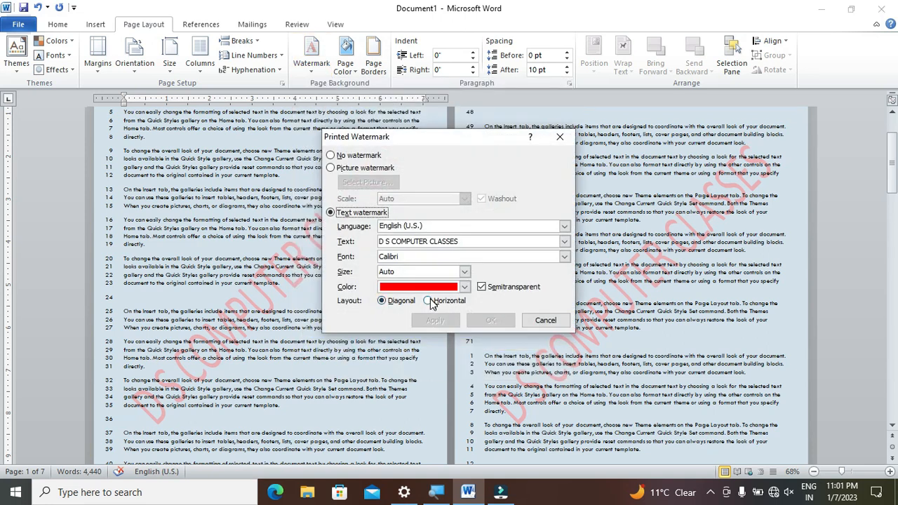
{"action": "left_click", "coordinate": [436, 302]}
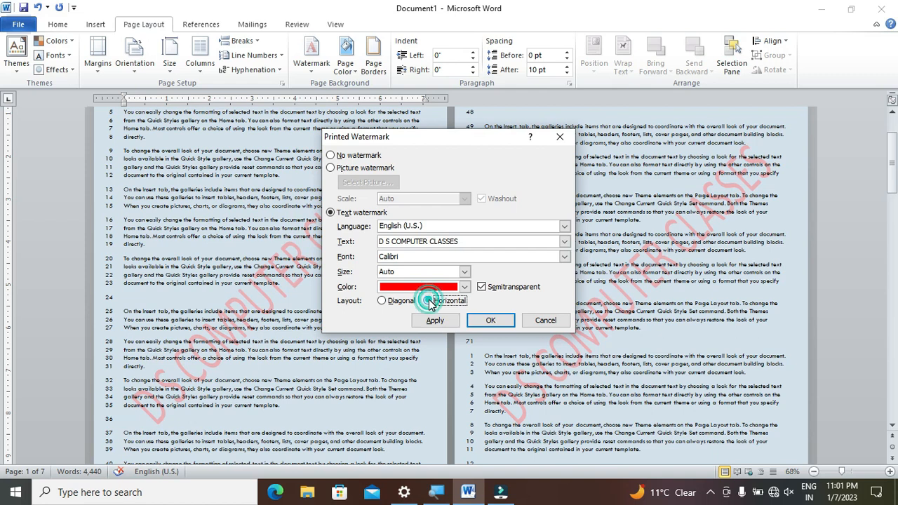
{"action": "left_click", "coordinate": [435, 320]}
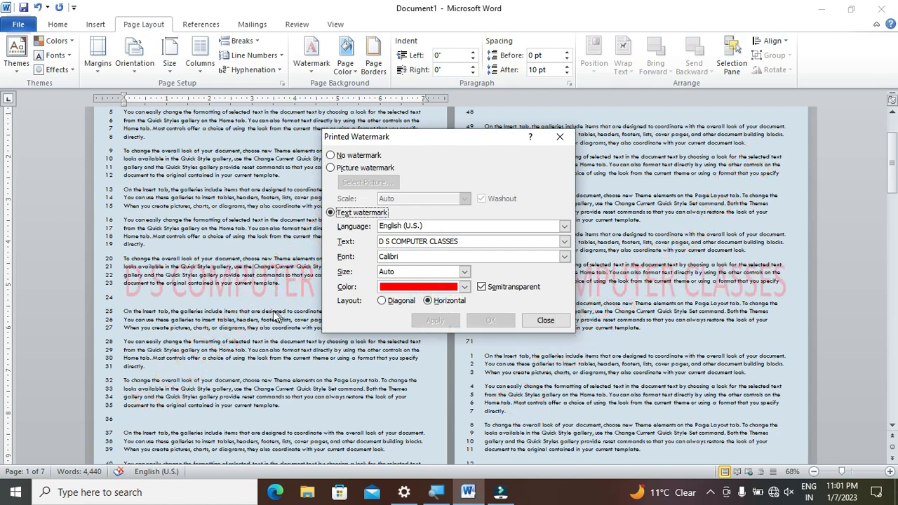
Set the text watermark's layout back to Diagonal and apply it
{"action": "left_click_drag", "start_coordinate": [456, 136], "coordinate": [459, 103]}
{"action": "left_click", "coordinate": [383, 267]}
{"action": "left_click", "coordinate": [436, 289]}
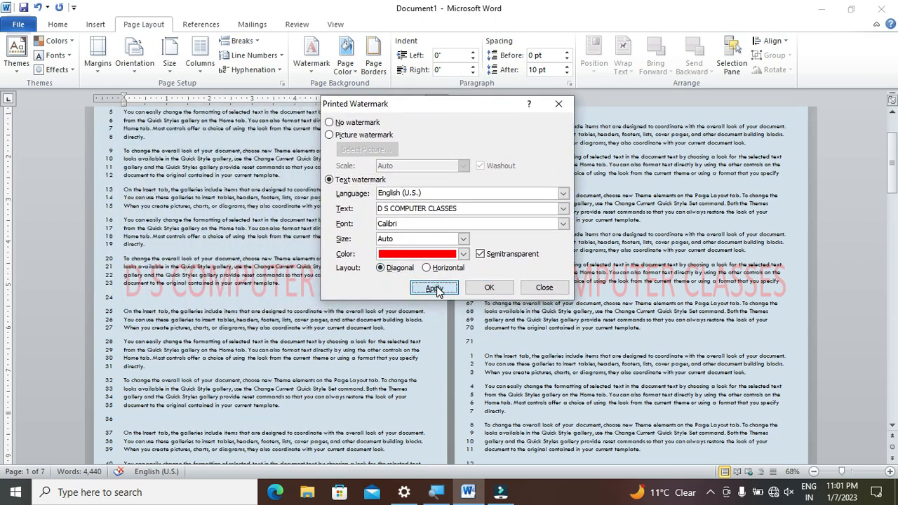
Apply the text watermark with Semitransparent turned off, and apply it again with Semitransparent turned on
{"action": "left_click", "coordinate": [483, 255]}
{"action": "left_click", "coordinate": [484, 256]}
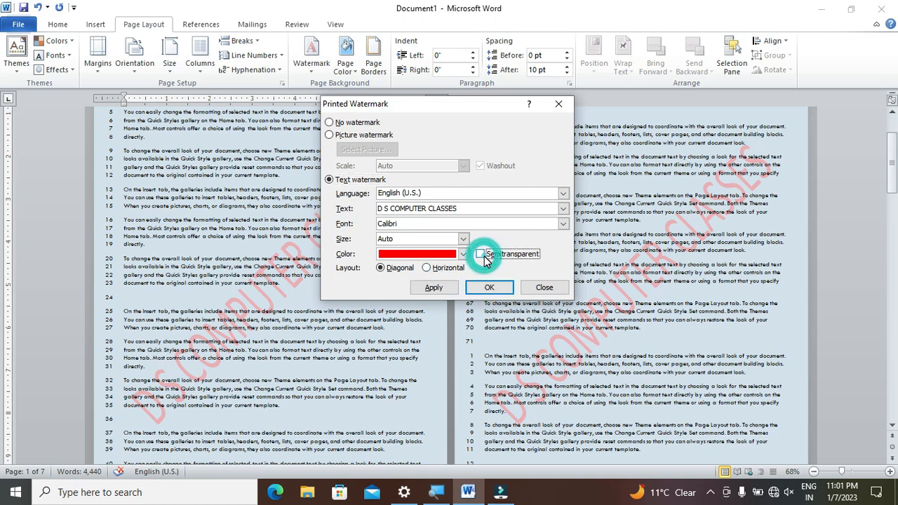
{"action": "left_click", "coordinate": [433, 289]}
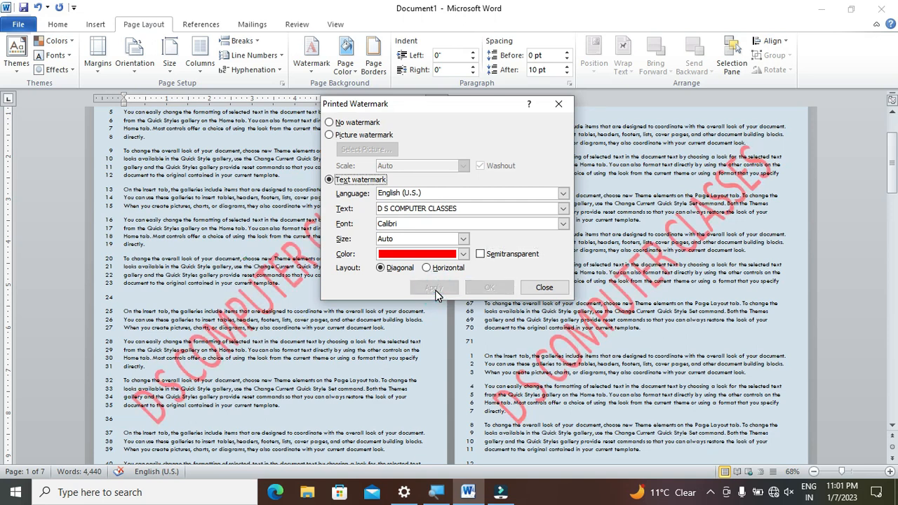
{"action": "left_click", "coordinate": [480, 255]}
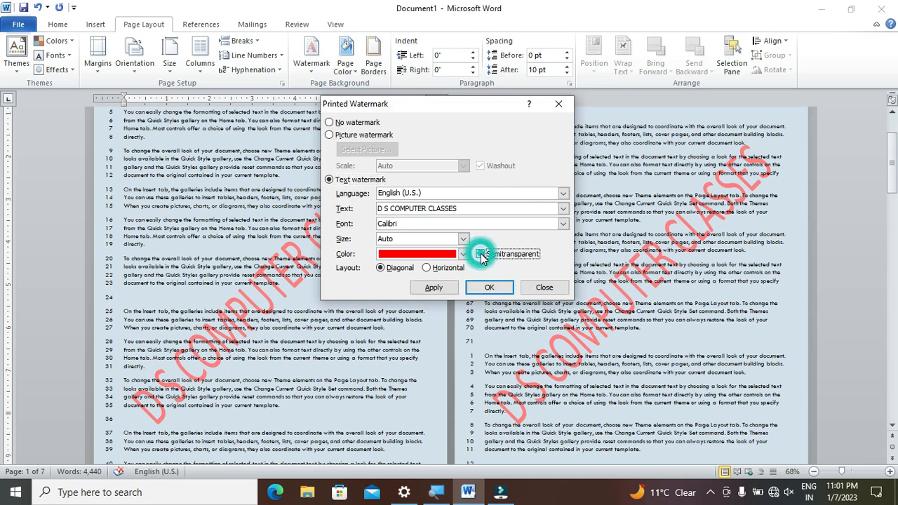
{"action": "left_click", "coordinate": [448, 288]}
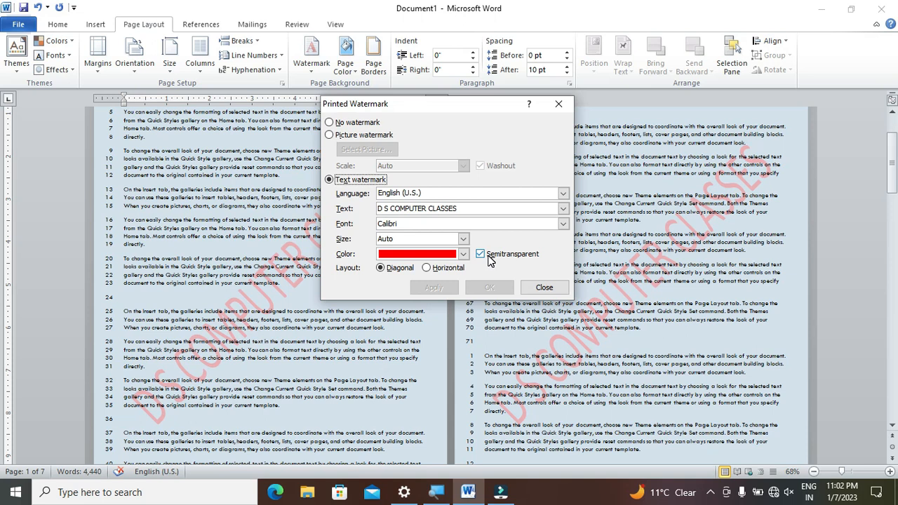
Apply the gs-page-0001 image from the Pictures folder as a picture watermark, and reapply it with Washout turned off
{"action": "left_click", "coordinate": [341, 137]}
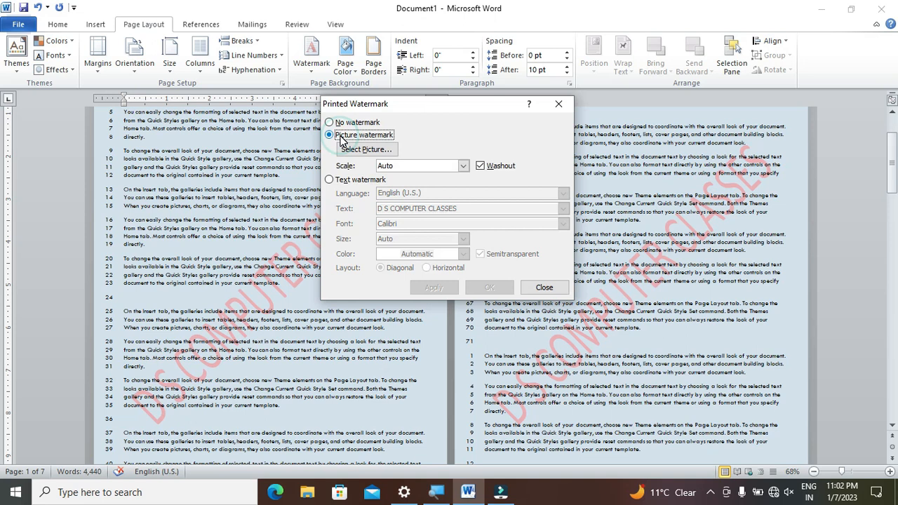
{"action": "left_click", "coordinate": [375, 152]}
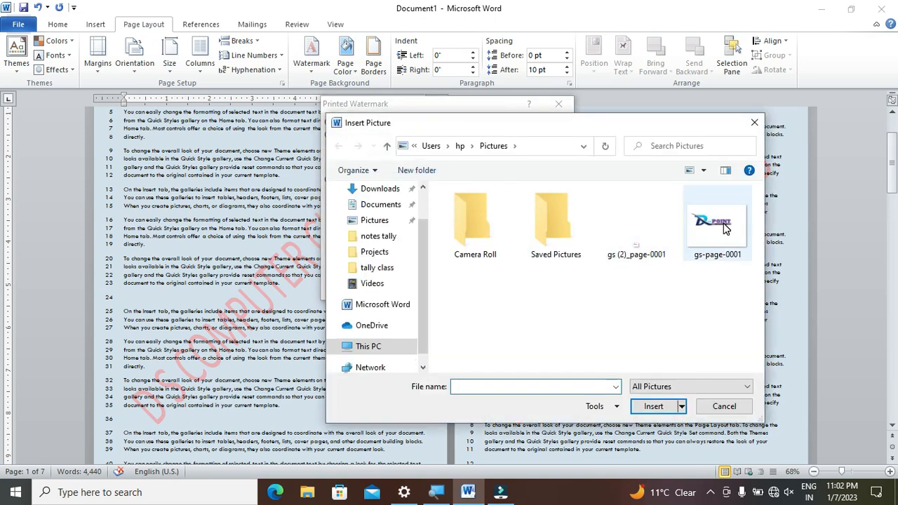
{"action": "left_click", "coordinate": [725, 228]}
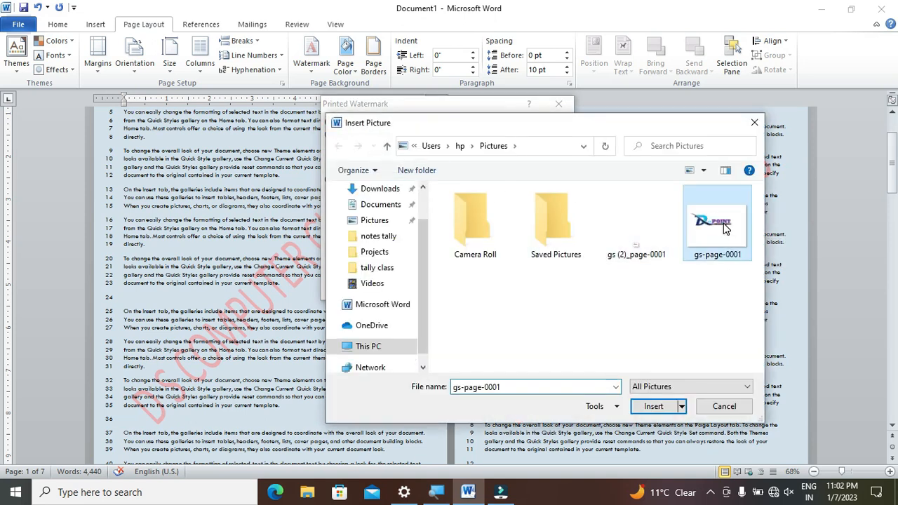
{"action": "left_click", "coordinate": [654, 407]}
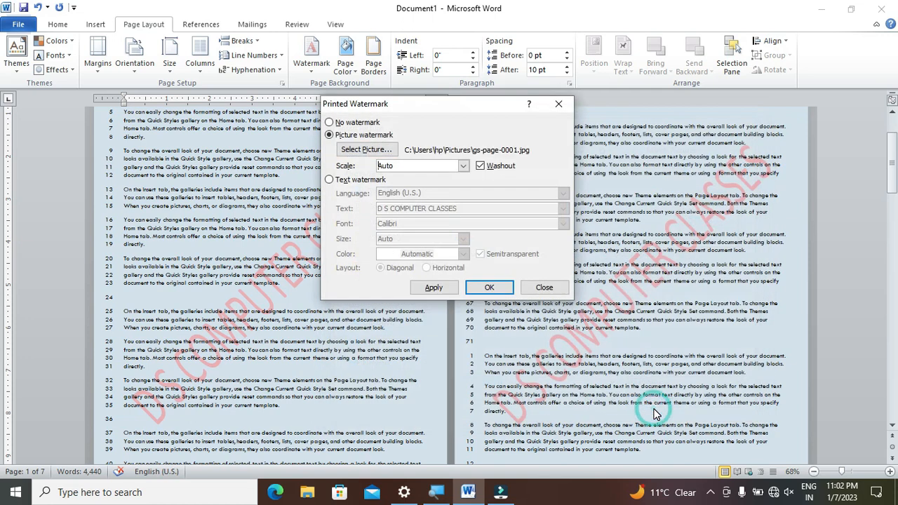
{"action": "left_click", "coordinate": [444, 289]}
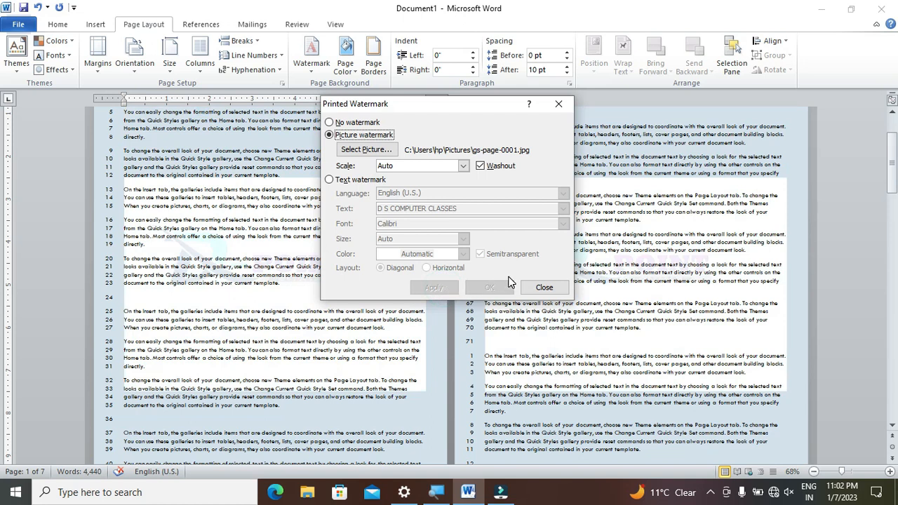
{"action": "left_click", "coordinate": [480, 166]}
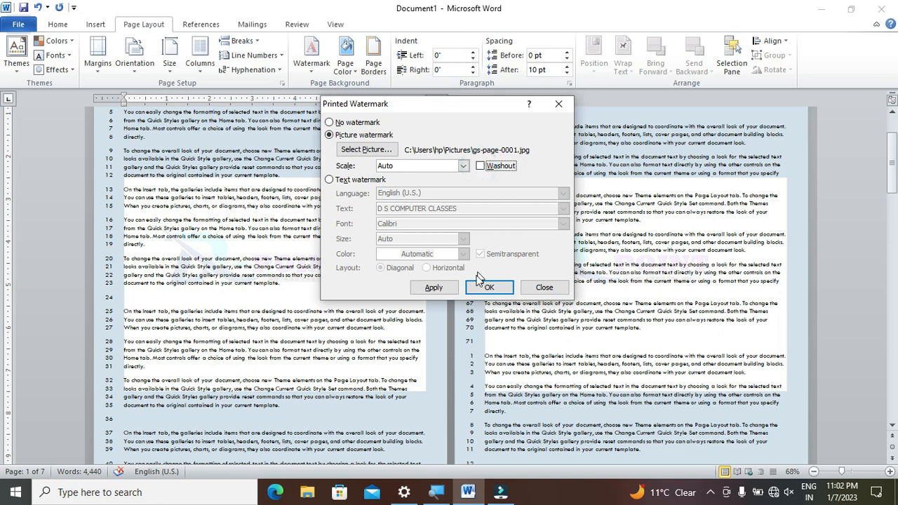
{"action": "left_click", "coordinate": [447, 289]}
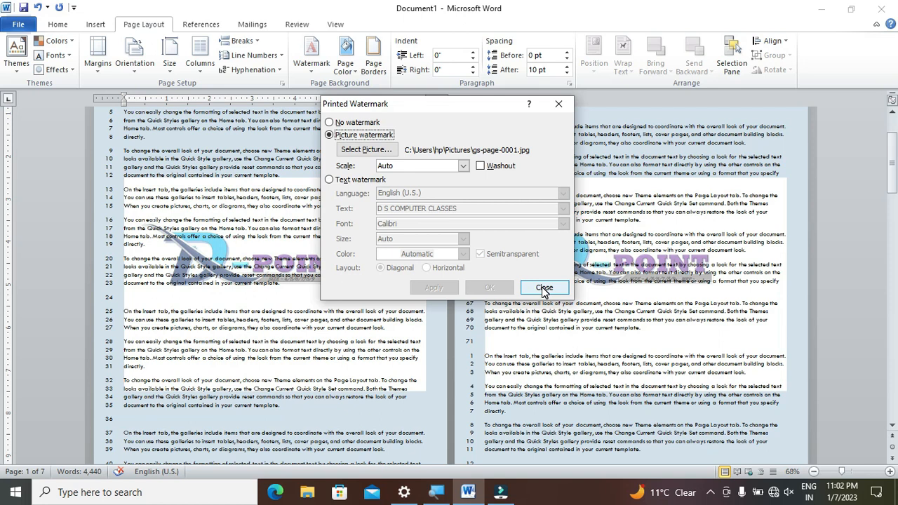
Apply the picture watermark at 100% scale, and again at 200% scale
{"action": "left_click", "coordinate": [463, 167]}
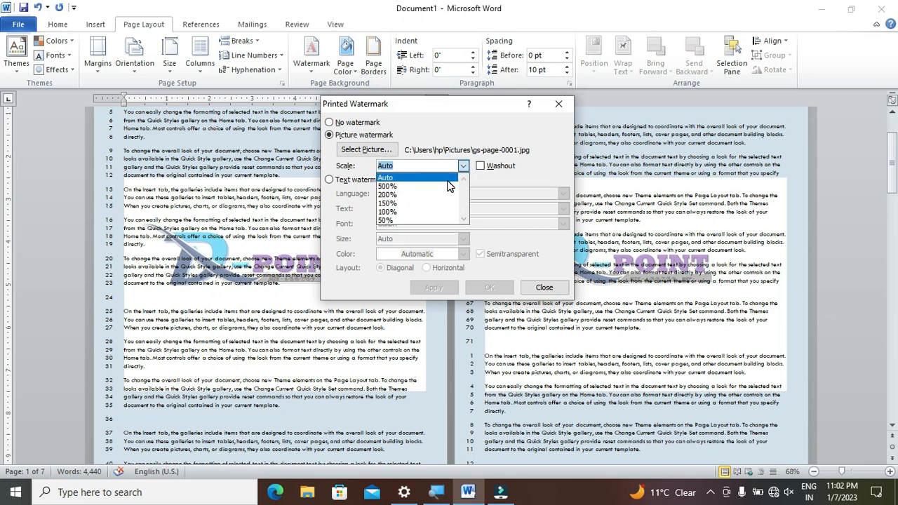
{"action": "left_click", "coordinate": [449, 212]}
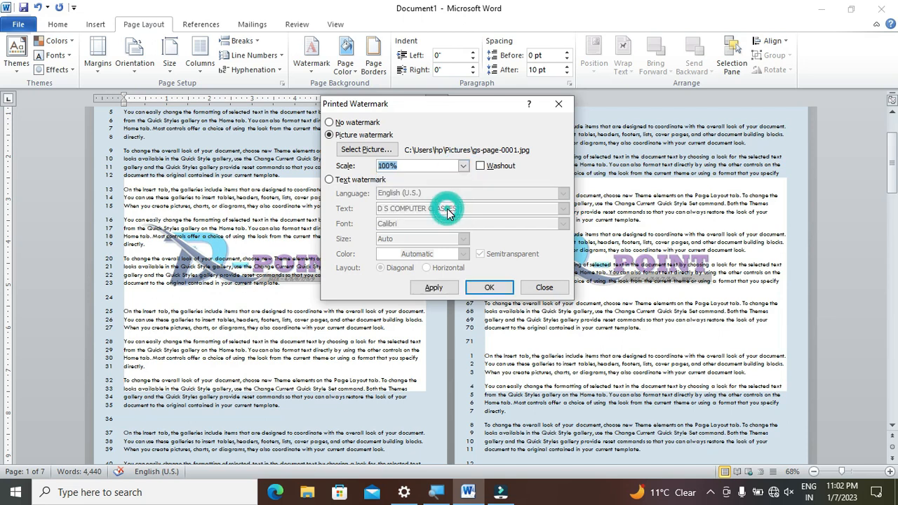
{"action": "left_click", "coordinate": [449, 293]}
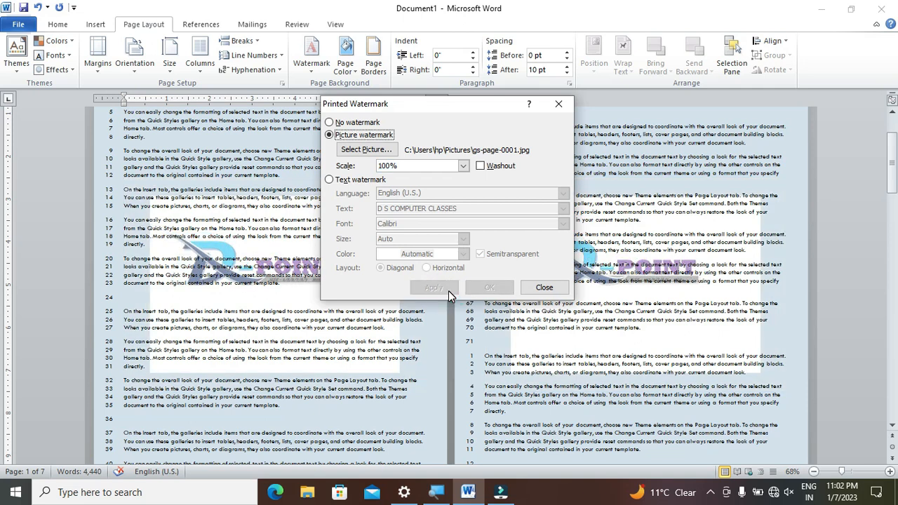
{"action": "left_click", "coordinate": [462, 166]}
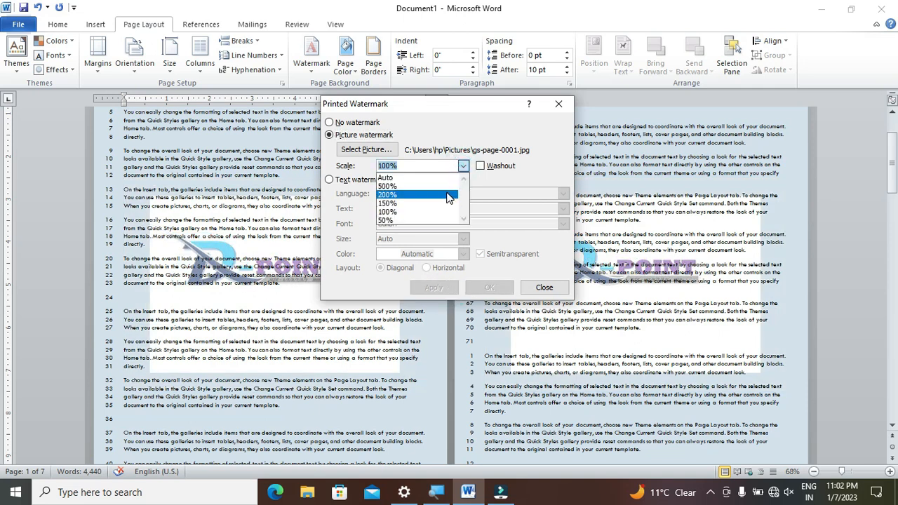
{"action": "left_click", "coordinate": [449, 195]}
{"action": "left_click", "coordinate": [439, 288]}
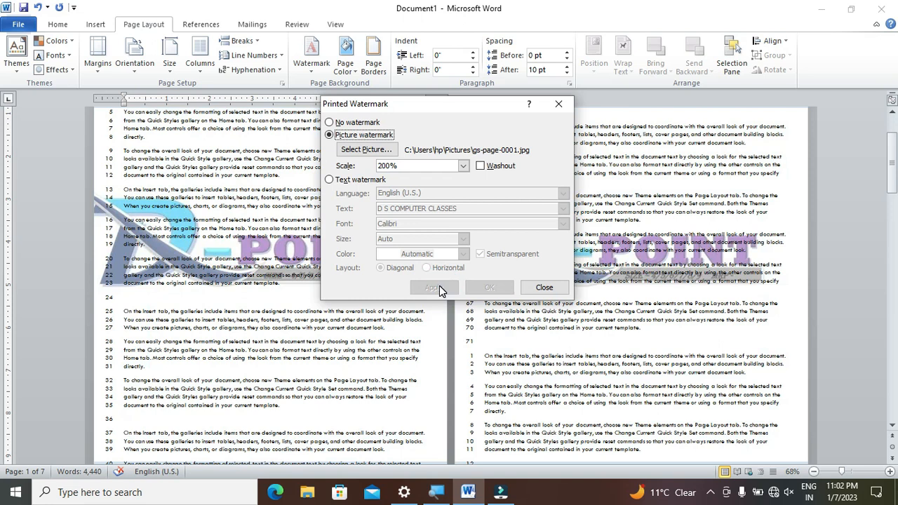
Reset the picture scale to Auto, apply No watermark to the document and close the watermark settings
{"action": "left_click", "coordinate": [463, 166]}
{"action": "left_click", "coordinate": [441, 178]}
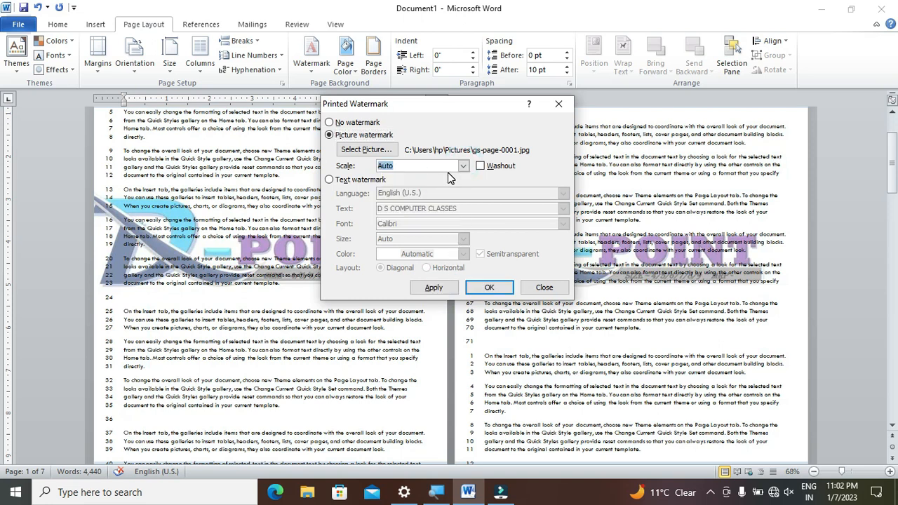
{"action": "left_click", "coordinate": [356, 123]}
{"action": "left_click", "coordinate": [449, 290]}
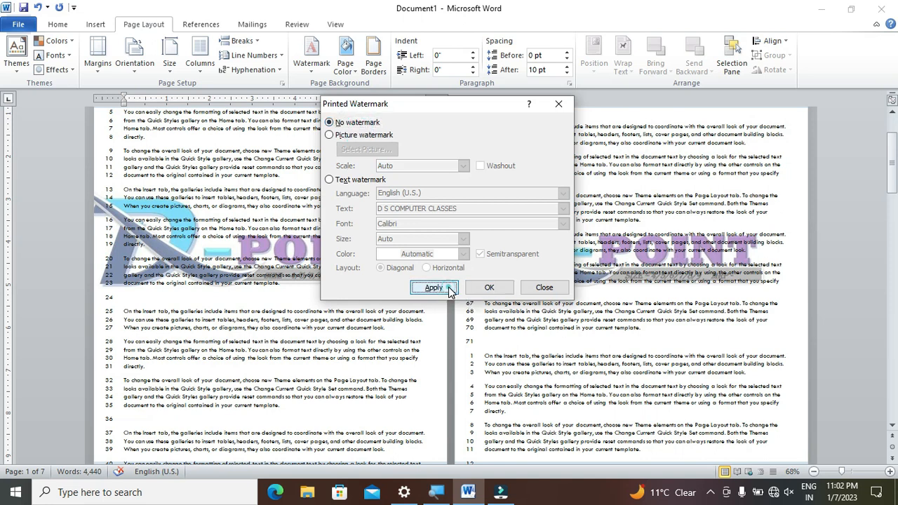
{"action": "left_click", "coordinate": [538, 288]}
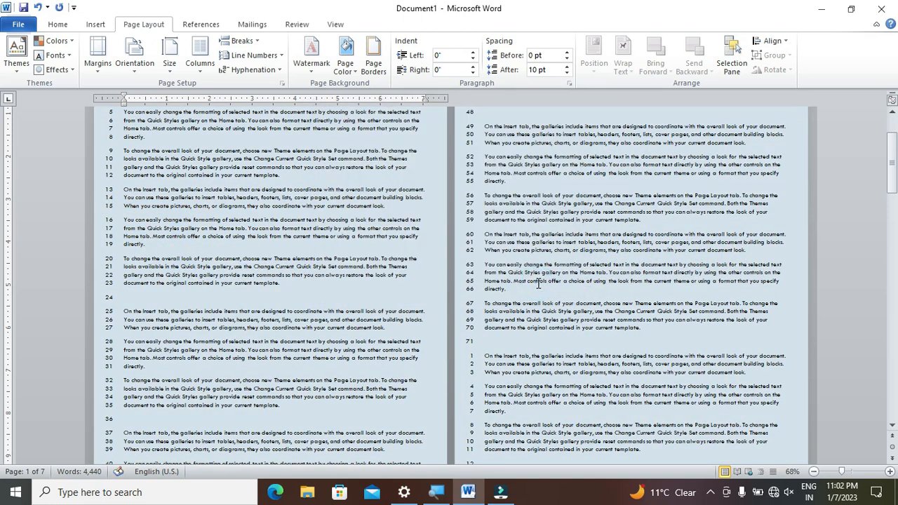
Set the page color to standard light blue, and clear it again with No Color
{"action": "scroll", "coordinate": [539, 283], "scroll_direction": "up", "scroll_amount": 3}
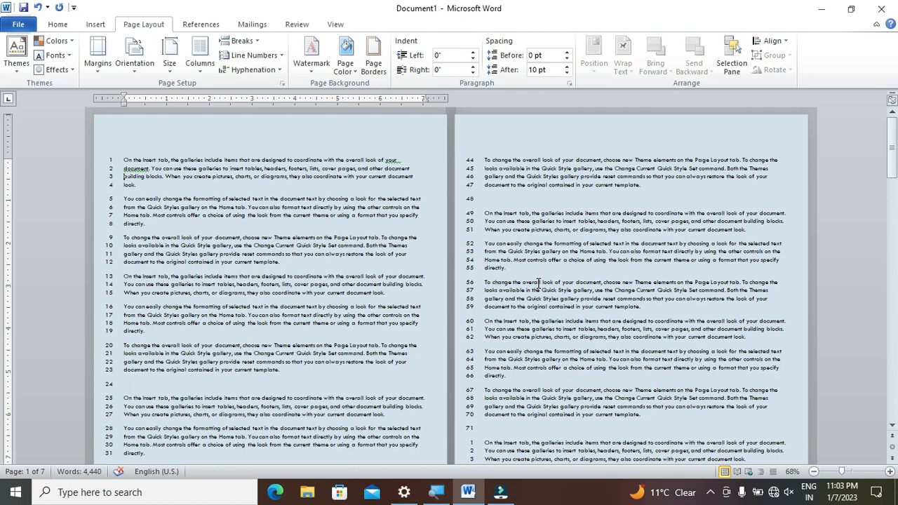
{"action": "left_click", "coordinate": [355, 72]}
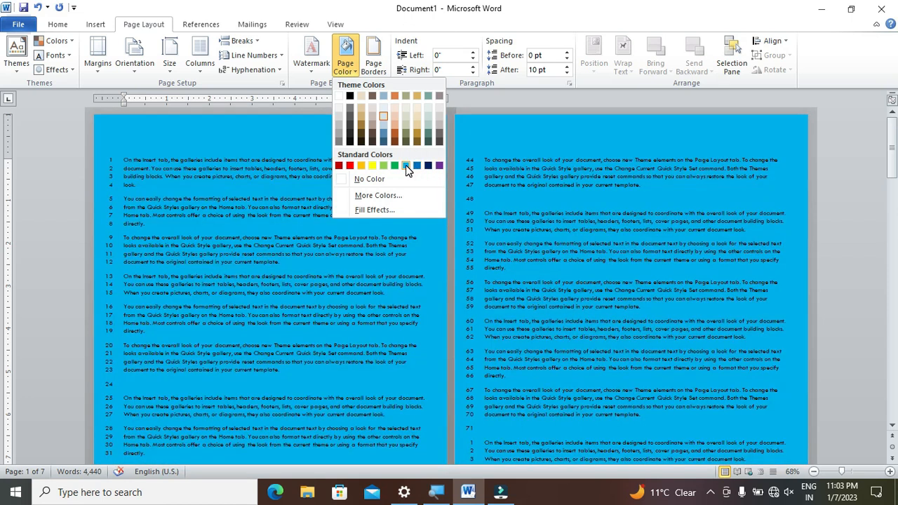
{"action": "left_click", "coordinate": [406, 165]}
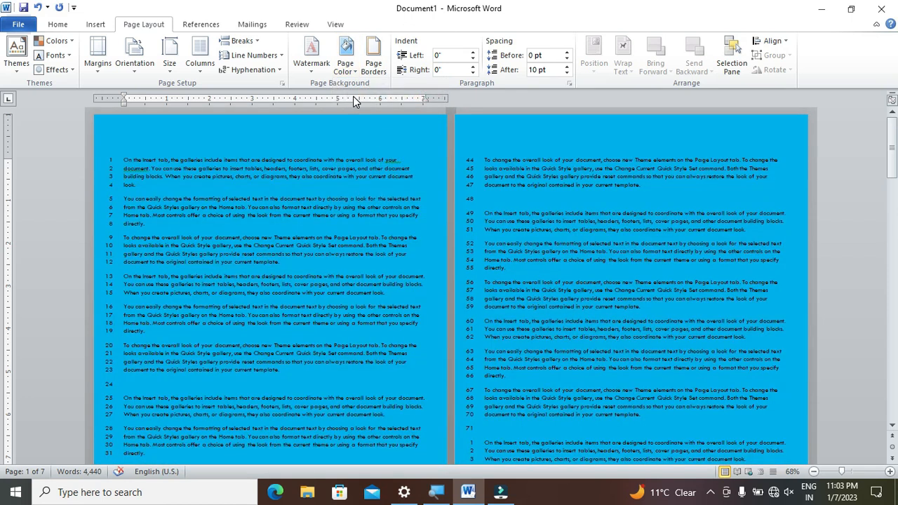
{"action": "left_click", "coordinate": [353, 76]}
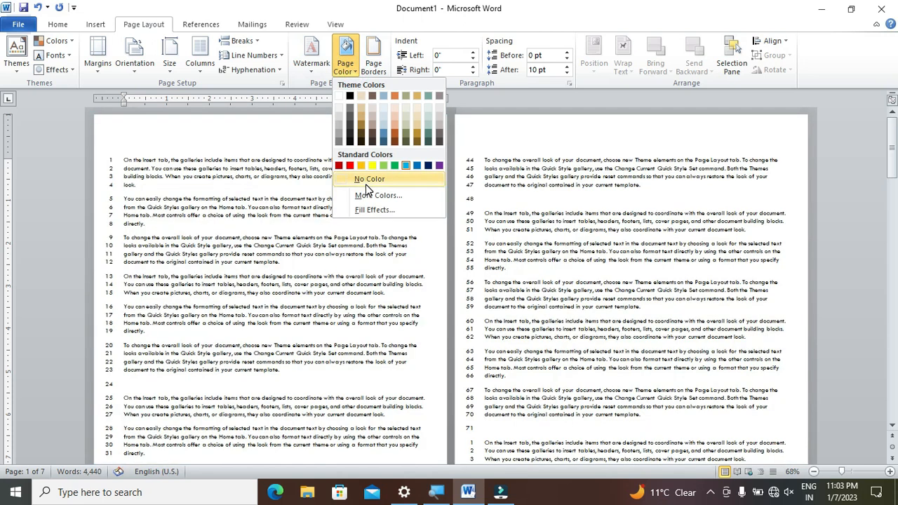
{"action": "left_click", "coordinate": [367, 179]}
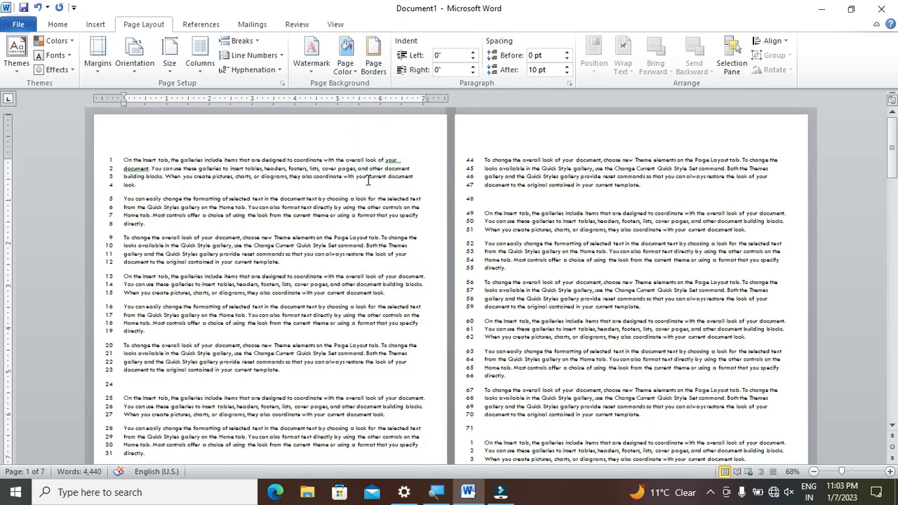
Choose a one-color gradient fill effect for the page background with standard yellow as Color 1
{"action": "left_click", "coordinate": [352, 74]}
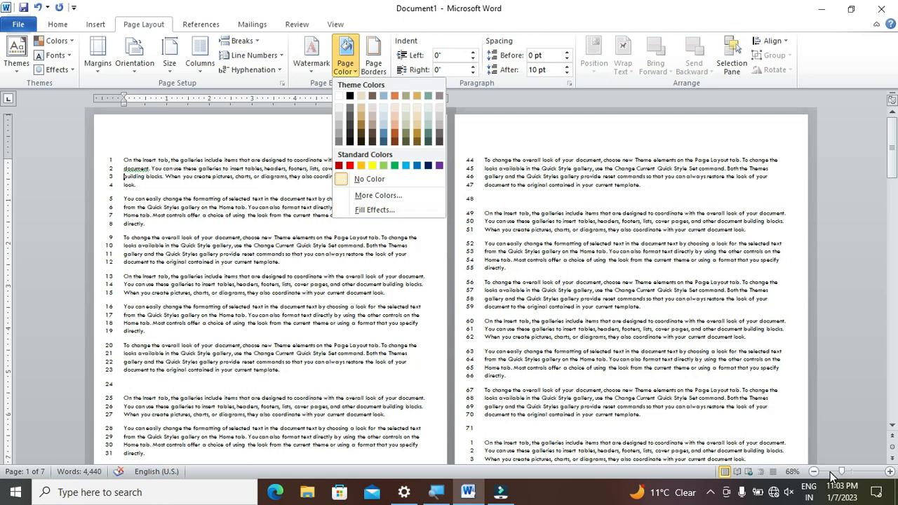
{"action": "left_click", "coordinate": [855, 471]}
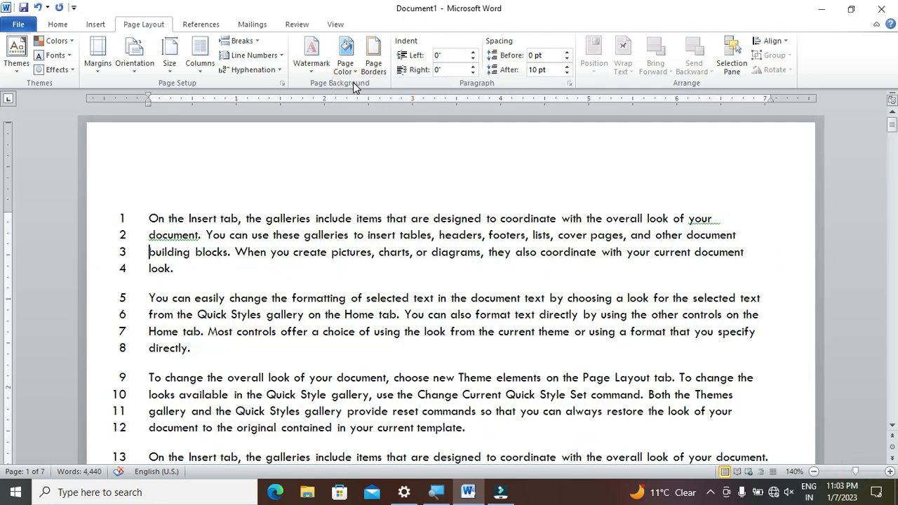
{"action": "left_click", "coordinate": [345, 61]}
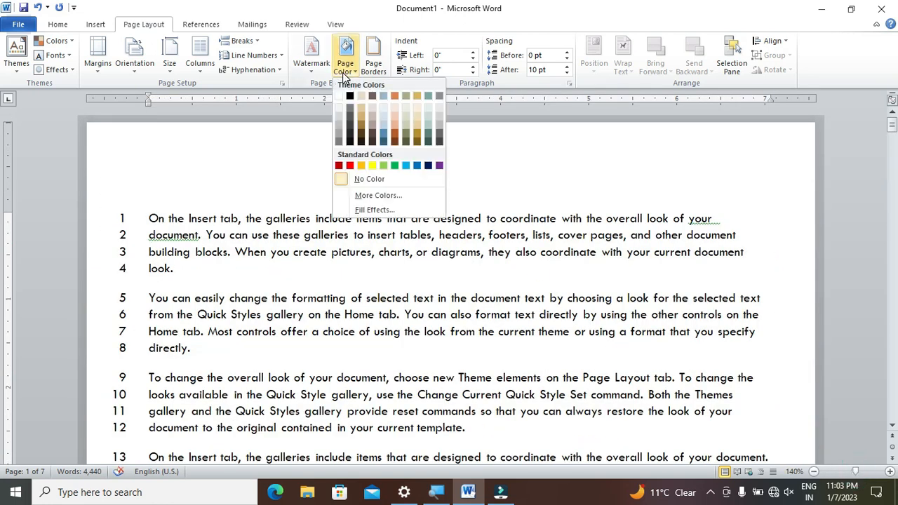
{"action": "left_click", "coordinate": [379, 210]}
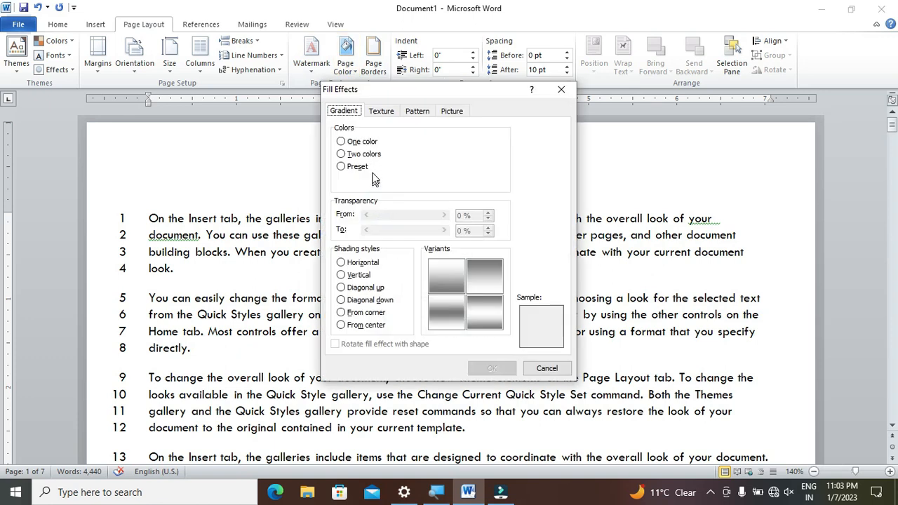
{"action": "left_click", "coordinate": [362, 143]}
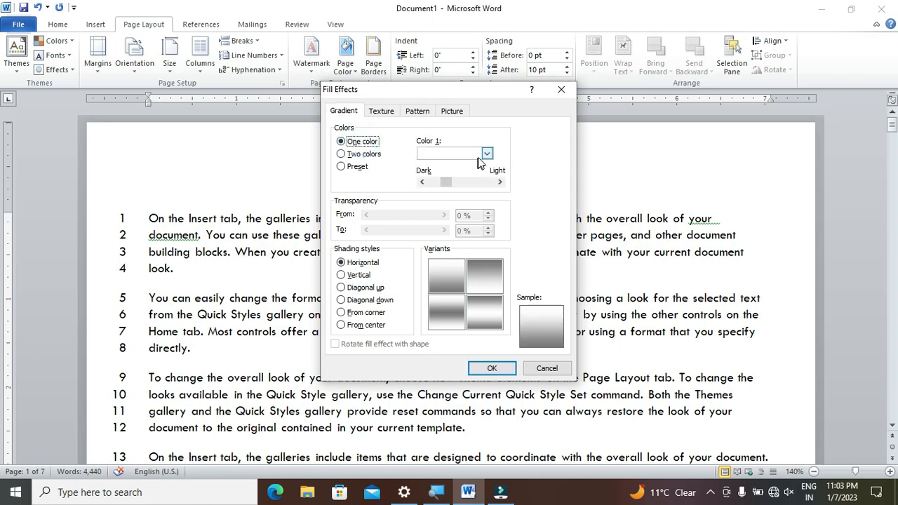
{"action": "left_click", "coordinate": [486, 154]}
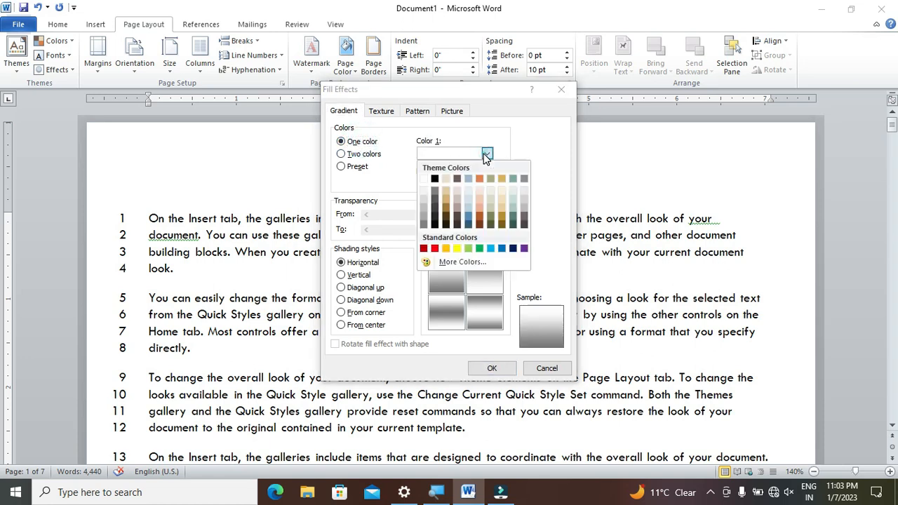
{"action": "left_click", "coordinate": [456, 249]}
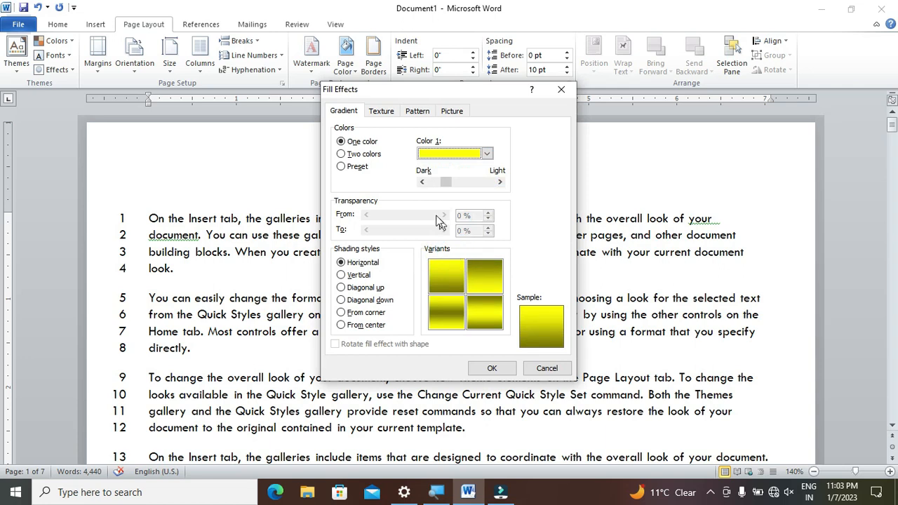
Switch the page gradient to two colors with standard red as Color 2 and apply the first horizontal variant
{"action": "left_click", "coordinate": [364, 157]}
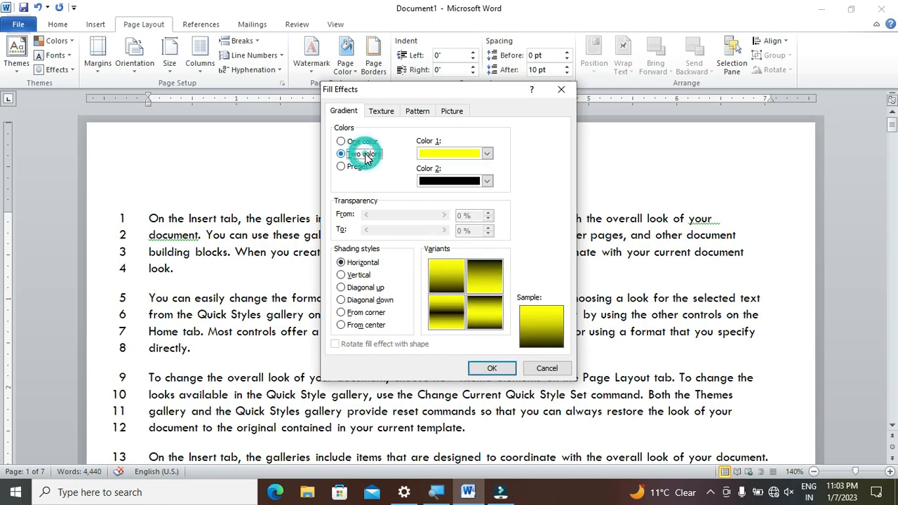
{"action": "left_click", "coordinate": [486, 182]}
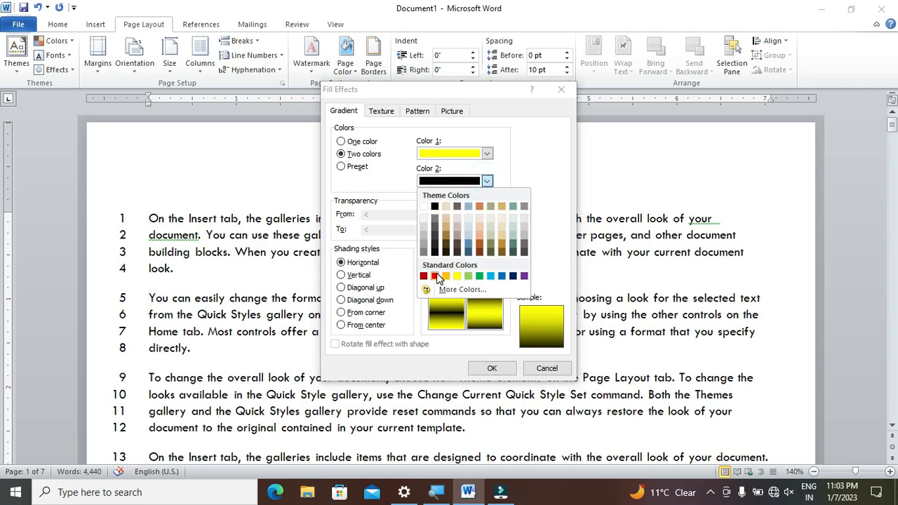
{"action": "left_click", "coordinate": [435, 277]}
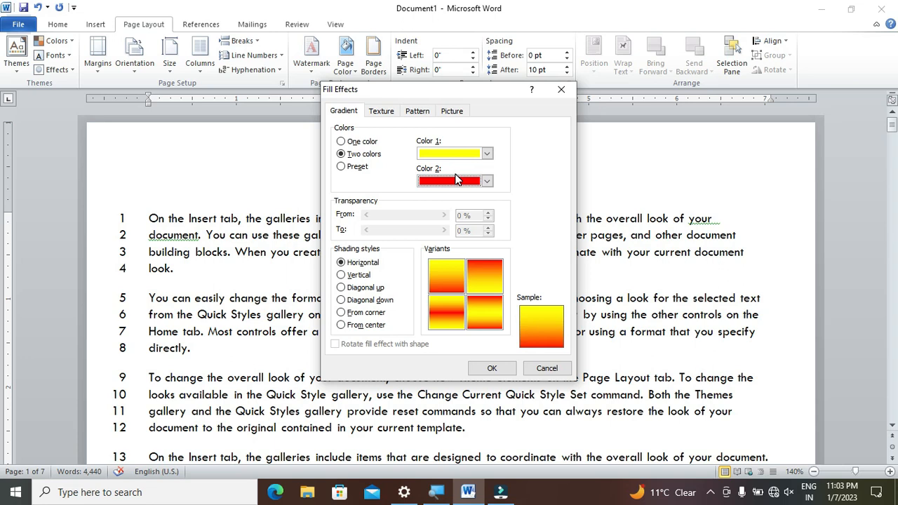
{"action": "left_click", "coordinate": [456, 272]}
{"action": "left_click", "coordinate": [491, 369]}
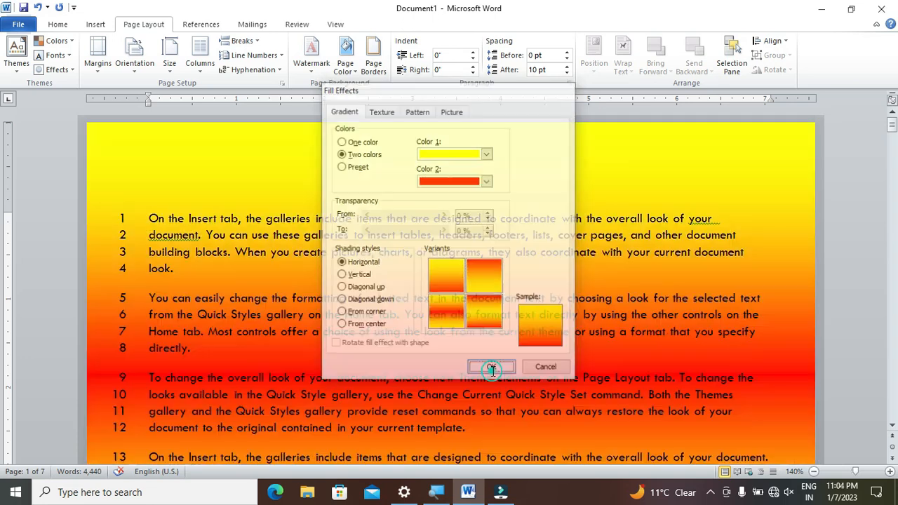
Replace the two-color page background with the Nightfall preset gradient
{"action": "left_click", "coordinate": [344, 74]}
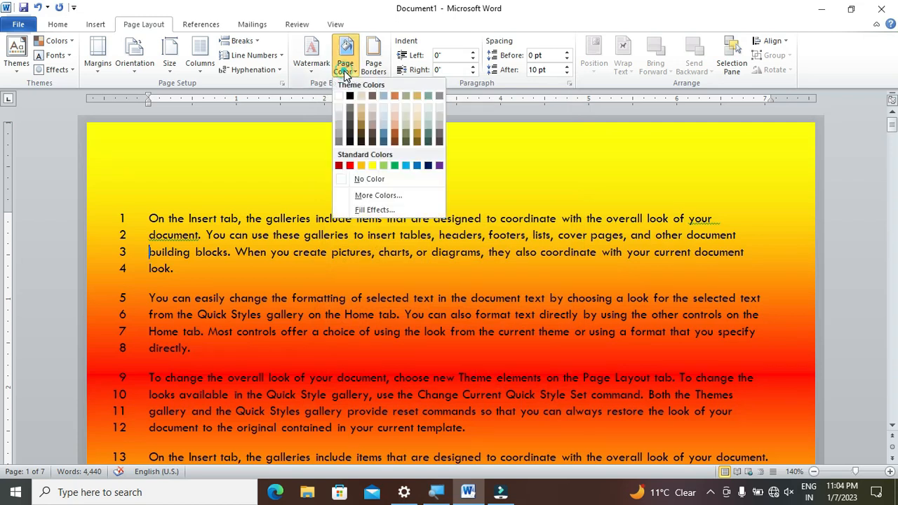
{"action": "left_click", "coordinate": [379, 211]}
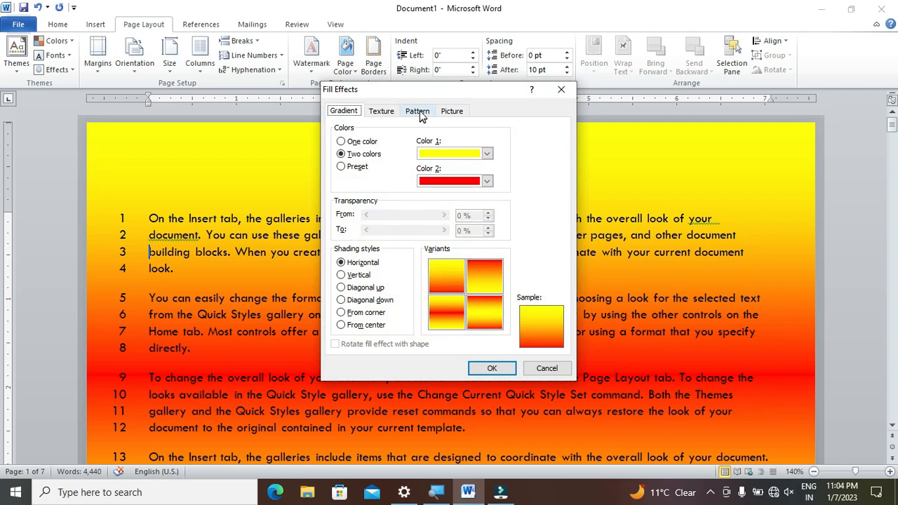
{"action": "left_click_drag", "start_coordinate": [419, 94], "coordinate": [438, 46]}
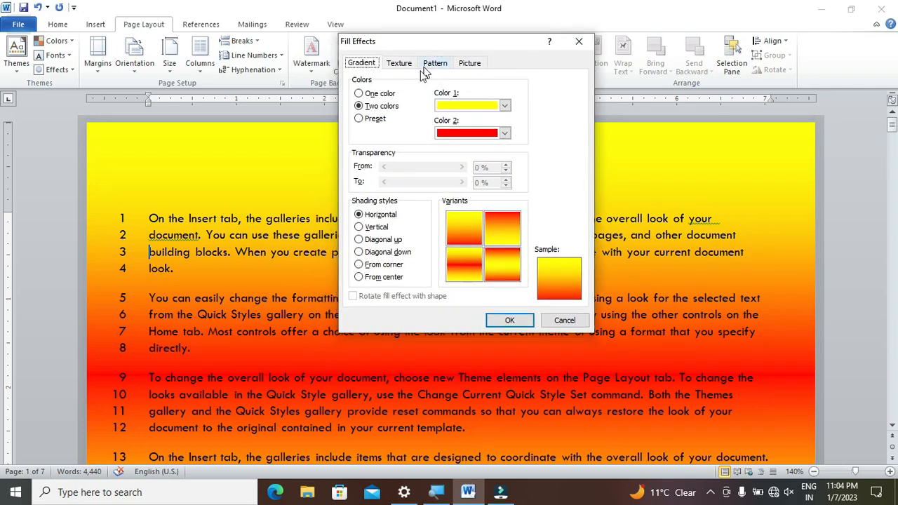
{"action": "left_click", "coordinate": [371, 121]}
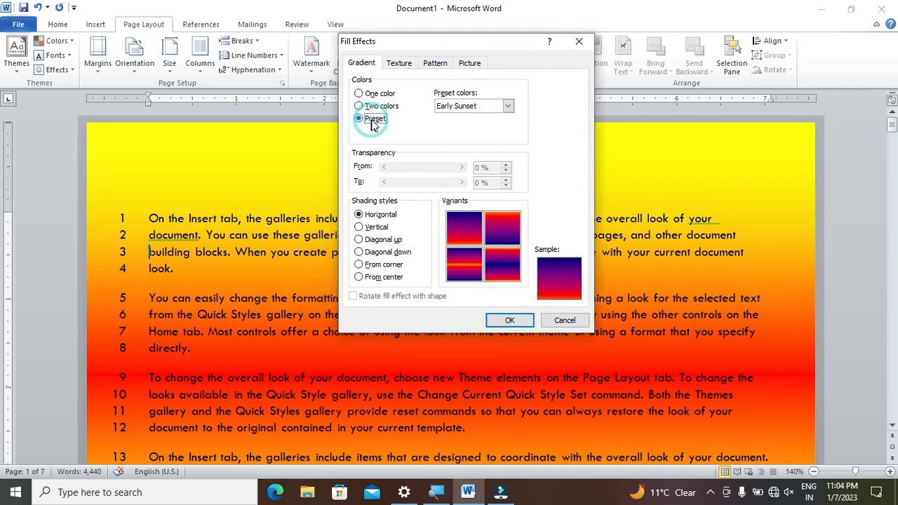
{"action": "left_click", "coordinate": [507, 105]}
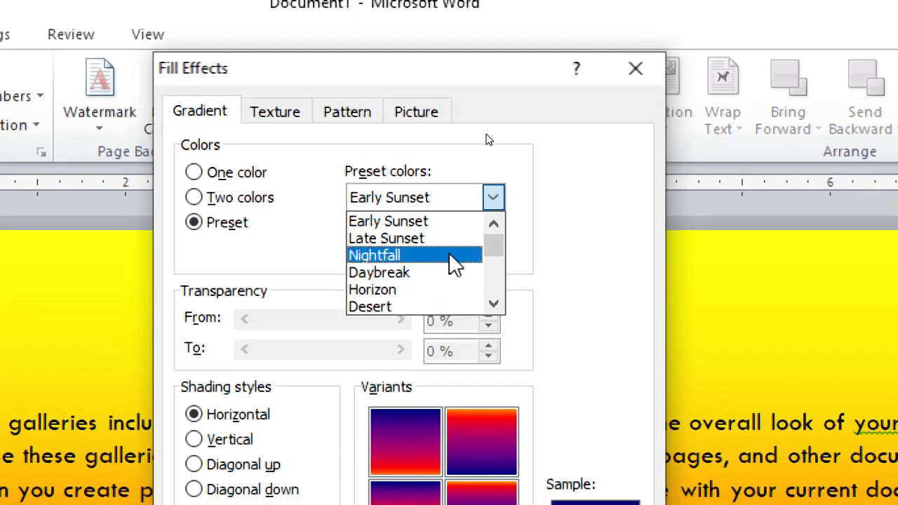
{"action": "left_click", "coordinate": [449, 253]}
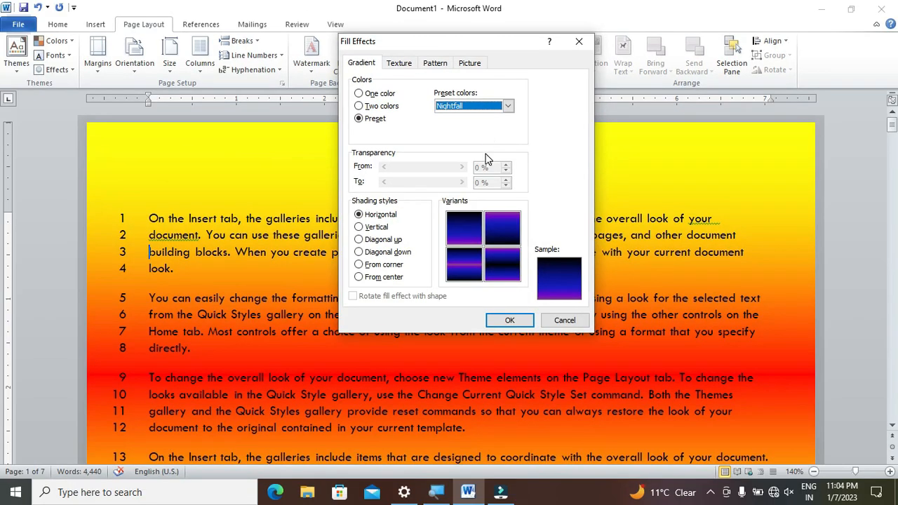
{"action": "left_click", "coordinate": [508, 320]}
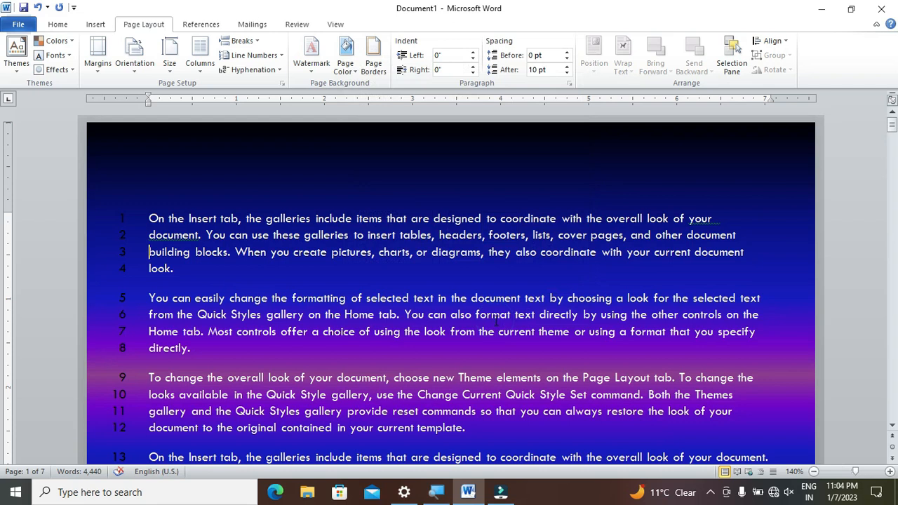
Apply the Daybreak preset gradient with Vertical shading to the page background
{"action": "left_click", "coordinate": [346, 65]}
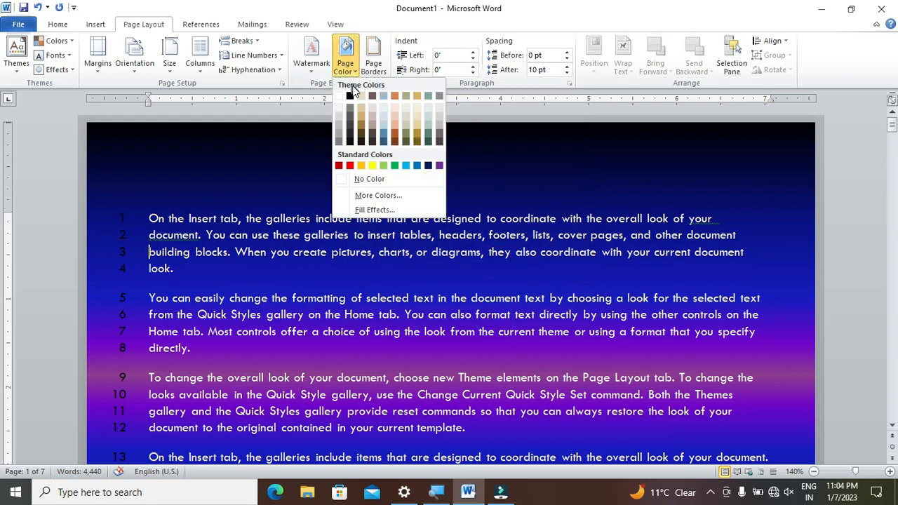
{"action": "left_click", "coordinate": [382, 213]}
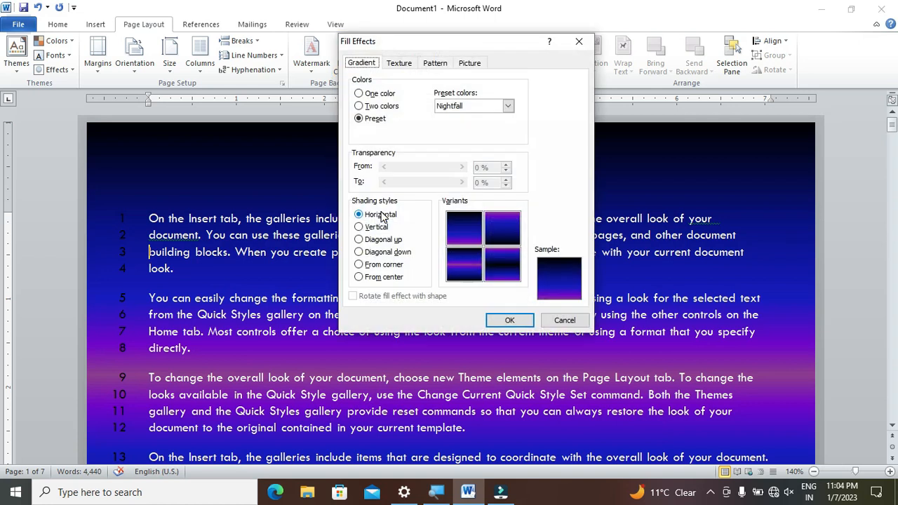
{"action": "left_click", "coordinate": [473, 107]}
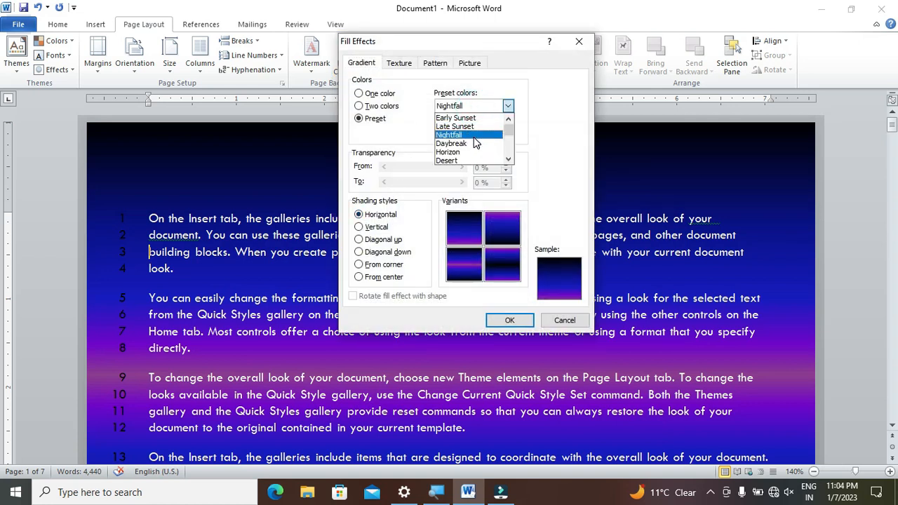
{"action": "left_click", "coordinate": [473, 143]}
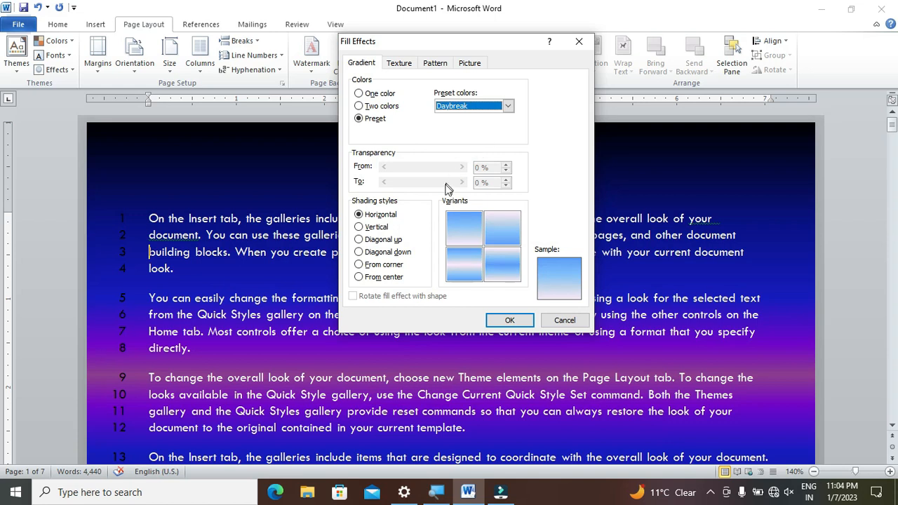
{"action": "left_click", "coordinate": [385, 231]}
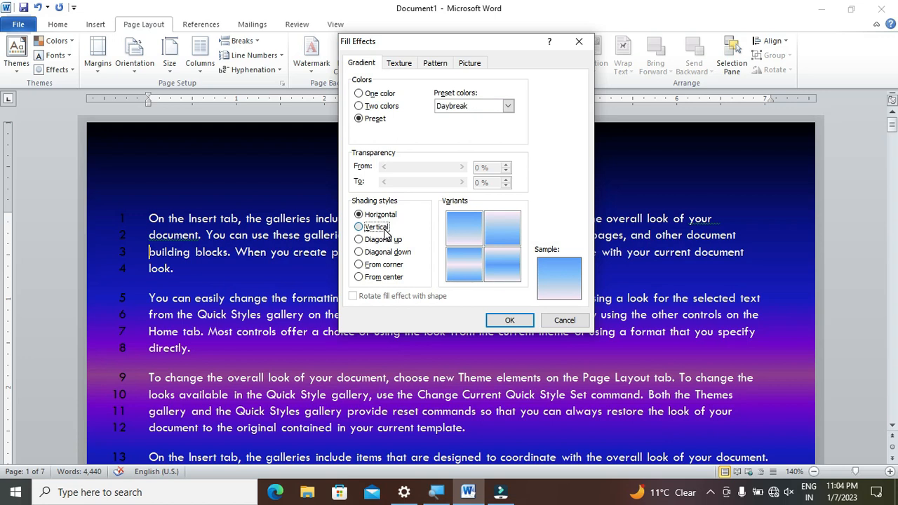
{"action": "left_click", "coordinate": [512, 320]}
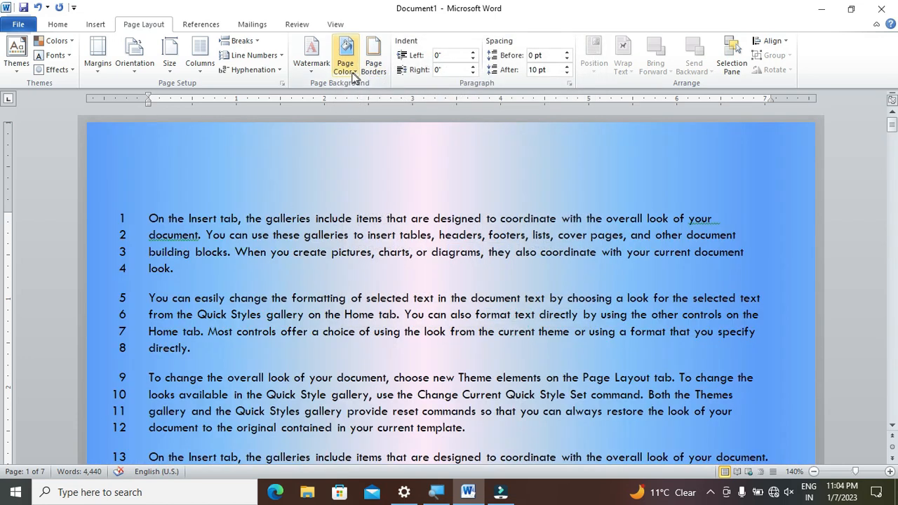
Change the shading style of the Daybreak page gradient to Diagonal up
{"action": "left_click", "coordinate": [353, 76]}
{"action": "left_click", "coordinate": [373, 211]}
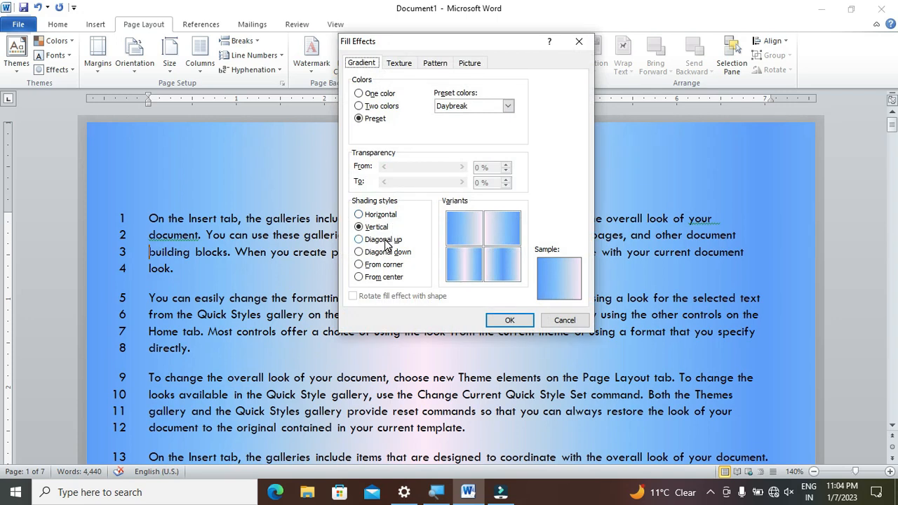
{"action": "left_click", "coordinate": [384, 240]}
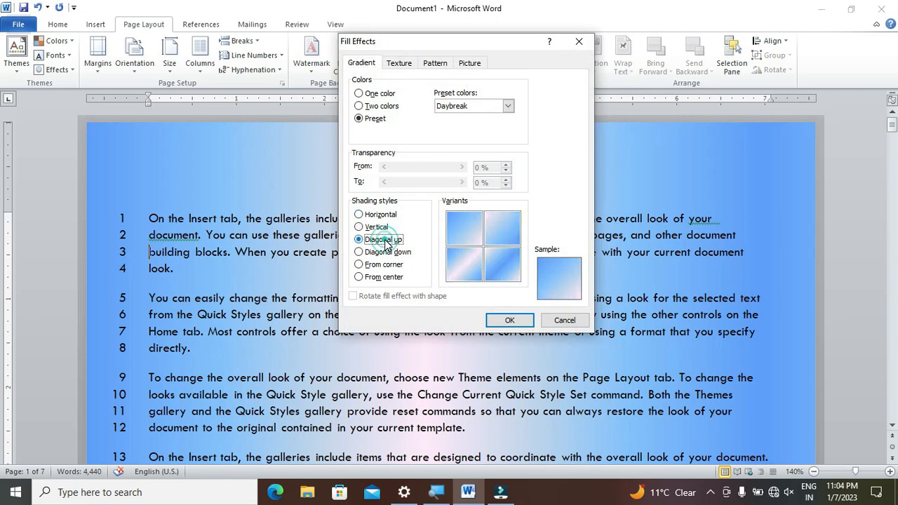
{"action": "left_click", "coordinate": [507, 321]}
Switch the page background's preset gradient from Daybreak back to Nightfall
{"action": "left_click", "coordinate": [349, 70]}
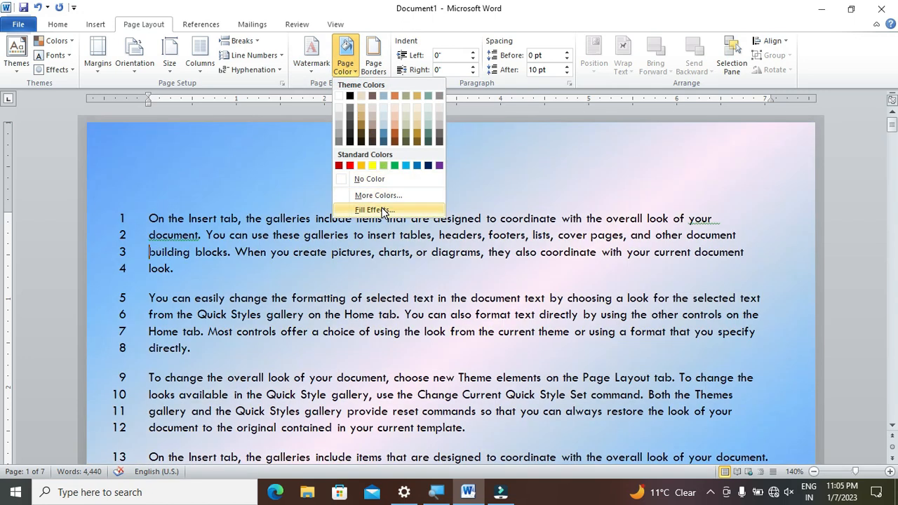
{"action": "left_click", "coordinate": [375, 209]}
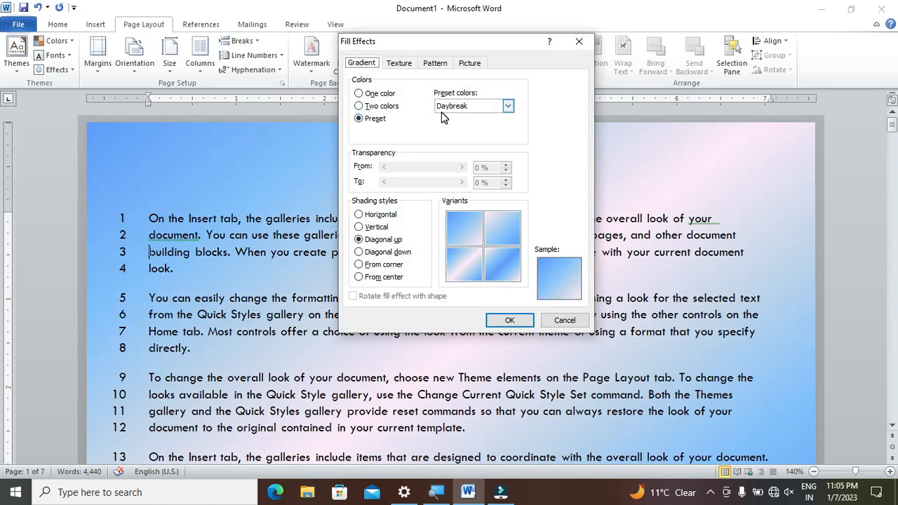
{"action": "left_click", "coordinate": [442, 110]}
{"action": "left_click", "coordinate": [444, 136]}
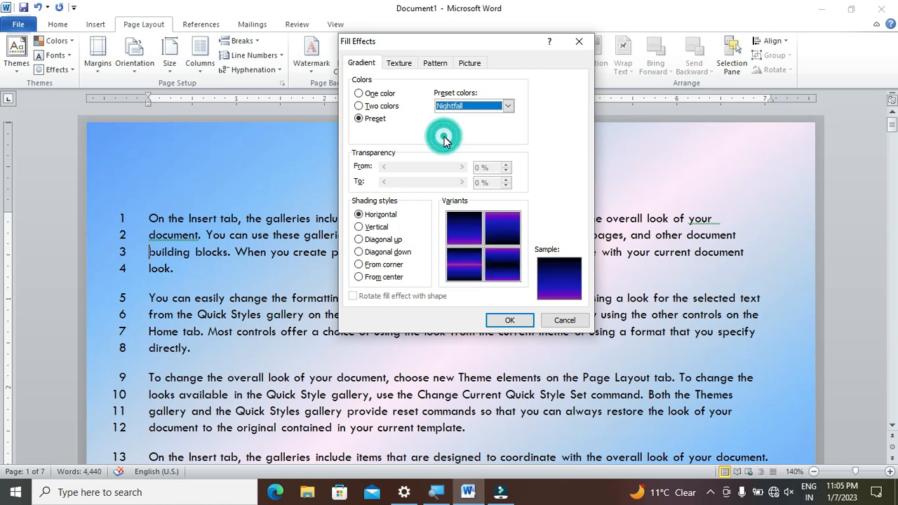
{"action": "left_click", "coordinate": [506, 319]}
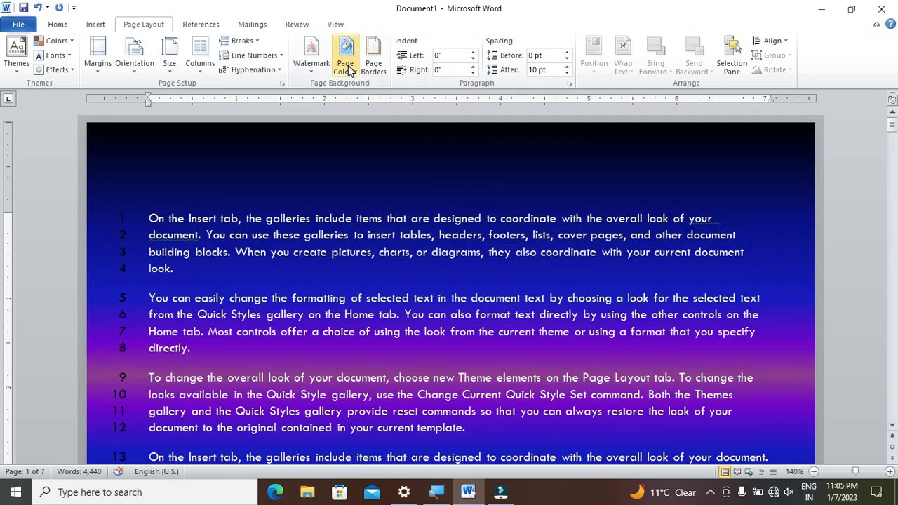
Set the shading style of the Nightfall page gradient to Diagonal up
{"action": "left_click", "coordinate": [347, 67]}
{"action": "left_click", "coordinate": [344, 208]}
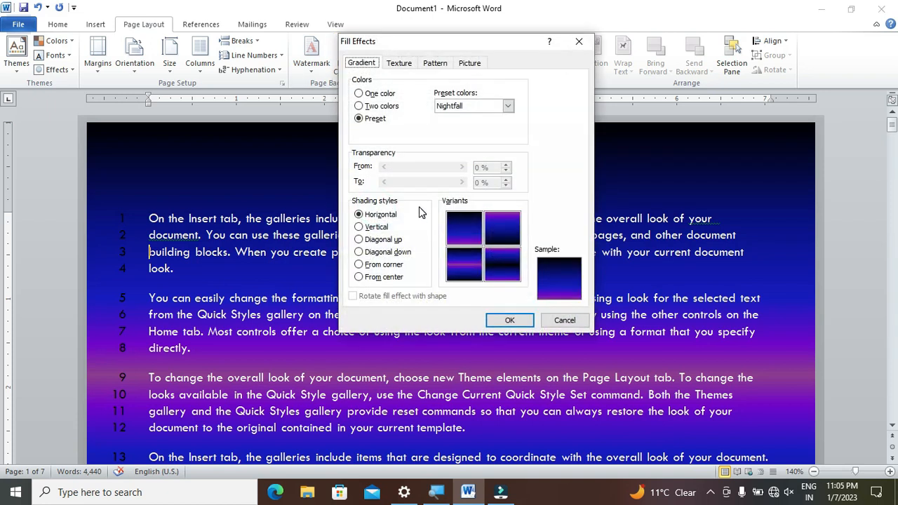
{"action": "left_click", "coordinate": [381, 239]}
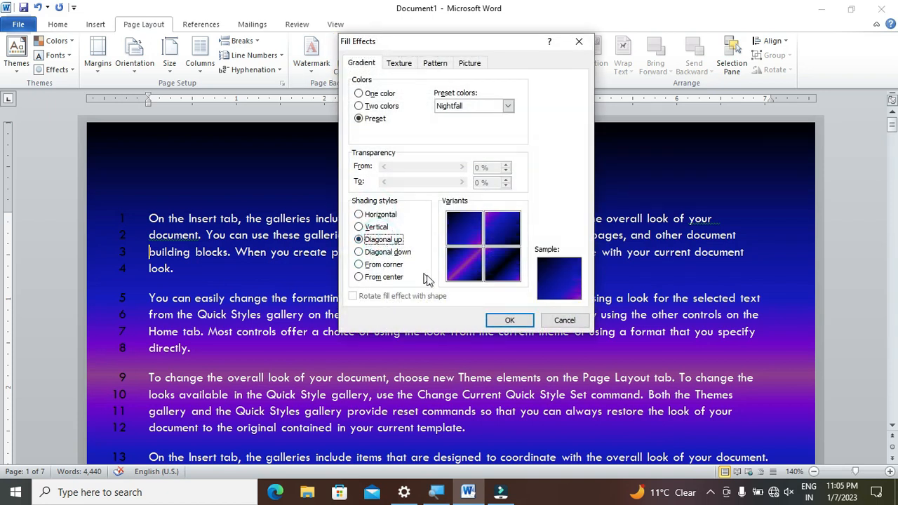
{"action": "left_click", "coordinate": [500, 319]}
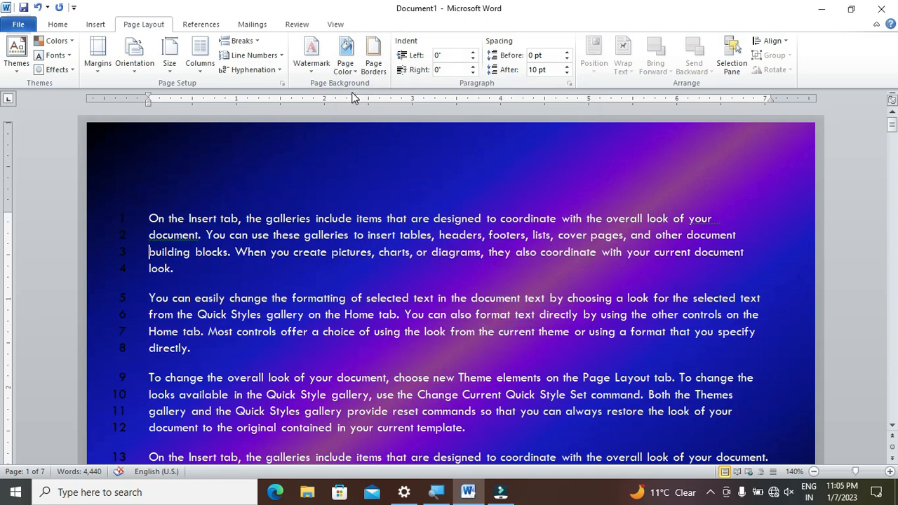
Preview the Diagonal down, From corner and From center shading styles for the Nightfall page gradient
{"action": "scroll", "coordinate": [357, 130], "scroll_direction": "down", "scroll_amount": 2}
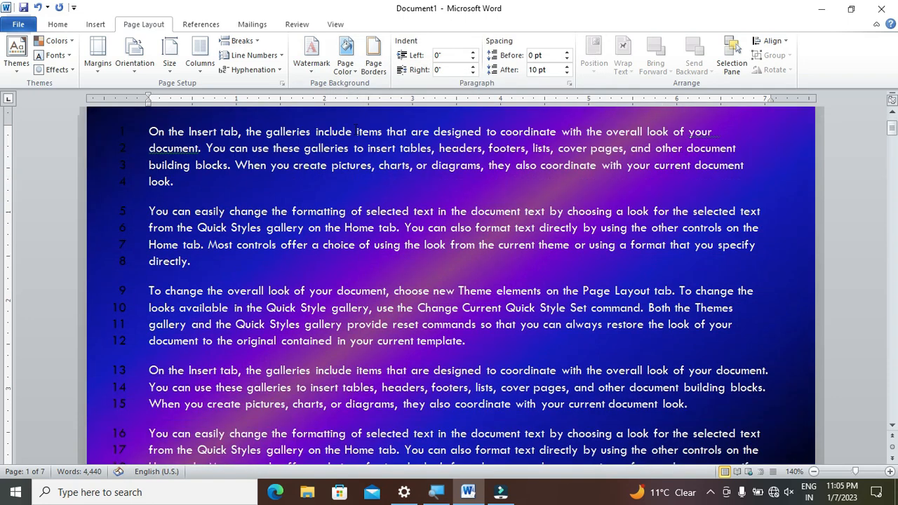
{"action": "left_click", "coordinate": [345, 56]}
{"action": "left_click", "coordinate": [374, 211]}
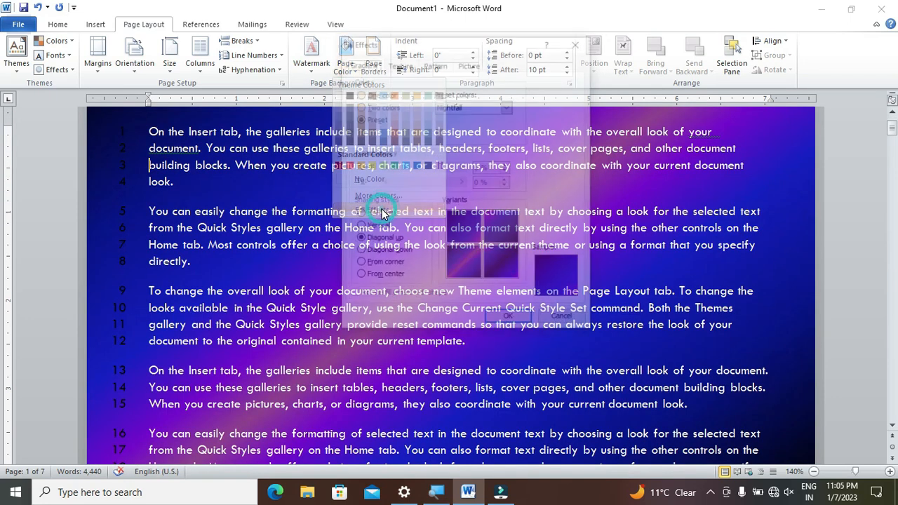
{"action": "left_click", "coordinate": [379, 253]}
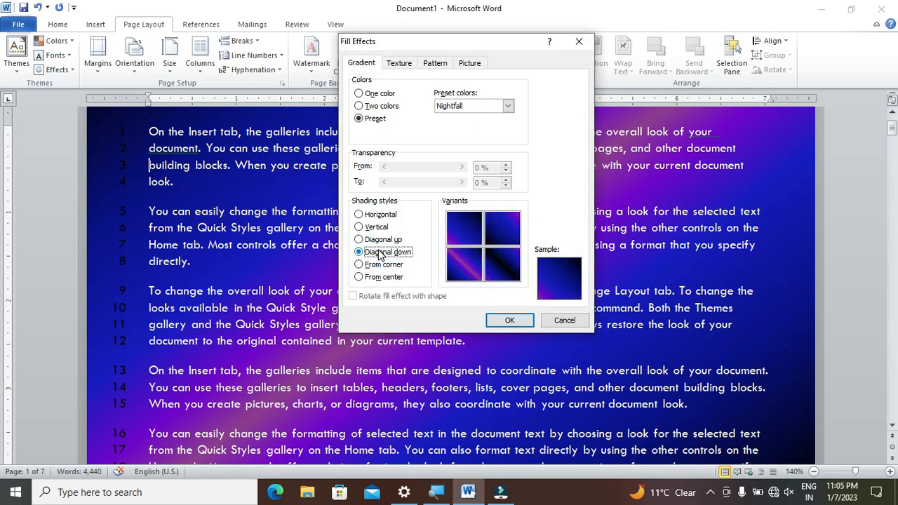
{"action": "left_click", "coordinate": [380, 265]}
{"action": "left_click", "coordinate": [381, 278]}
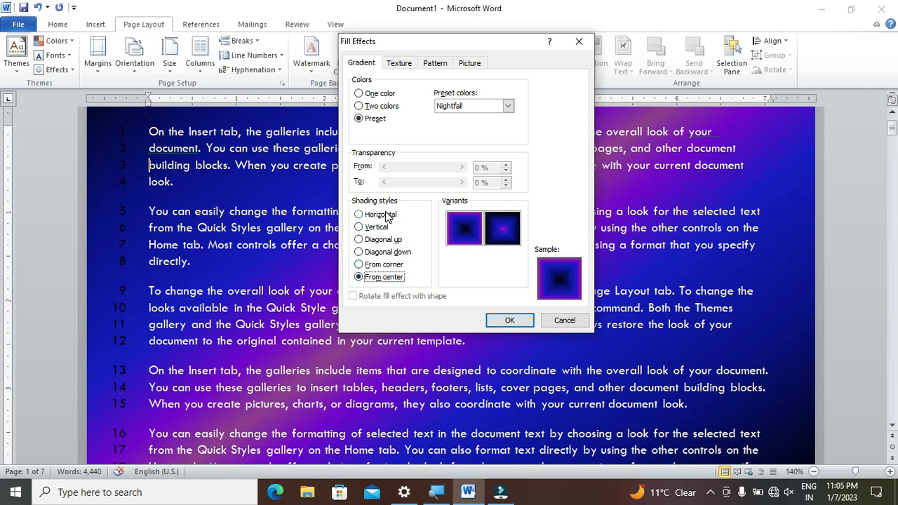
Fill the page background with the Water droplets texture
{"action": "left_click", "coordinate": [398, 63]}
{"action": "left_click", "coordinate": [367, 145]}
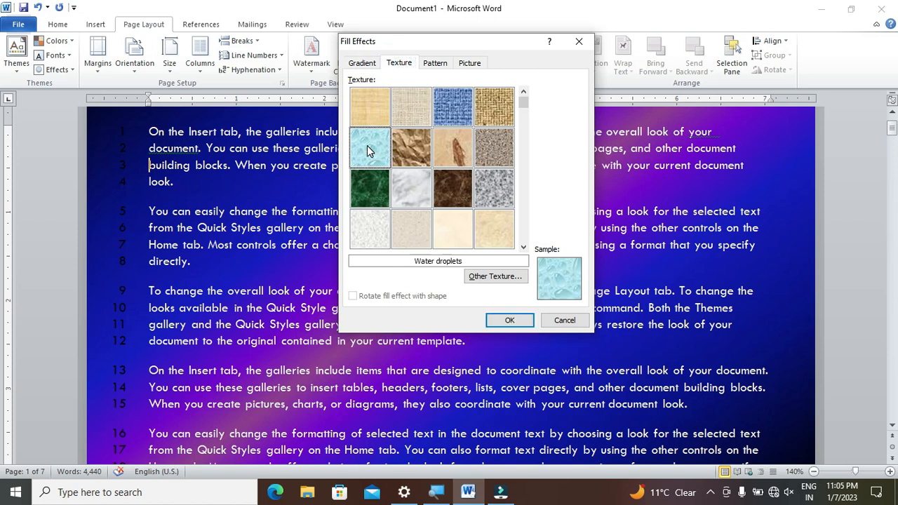
{"action": "left_click", "coordinate": [500, 320]}
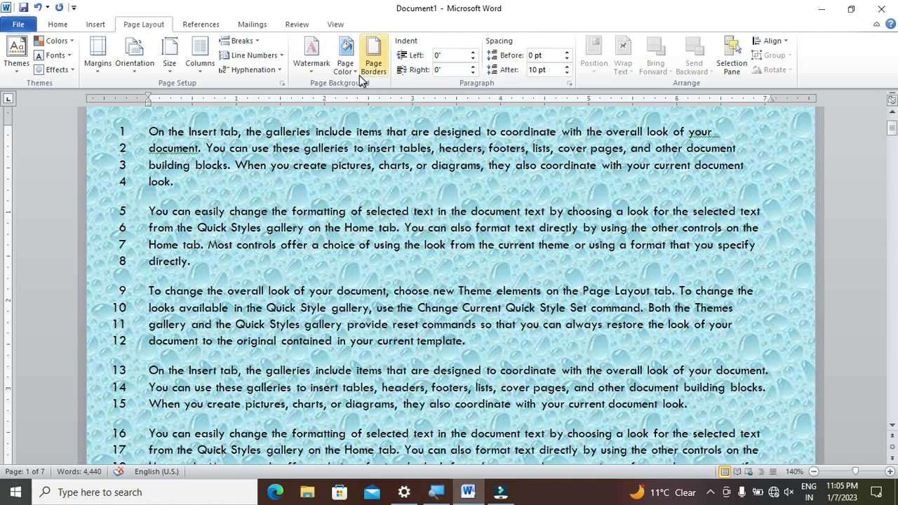
Change the page background texture to Newsprint
{"action": "left_click", "coordinate": [346, 62]}
{"action": "left_click", "coordinate": [374, 210]}
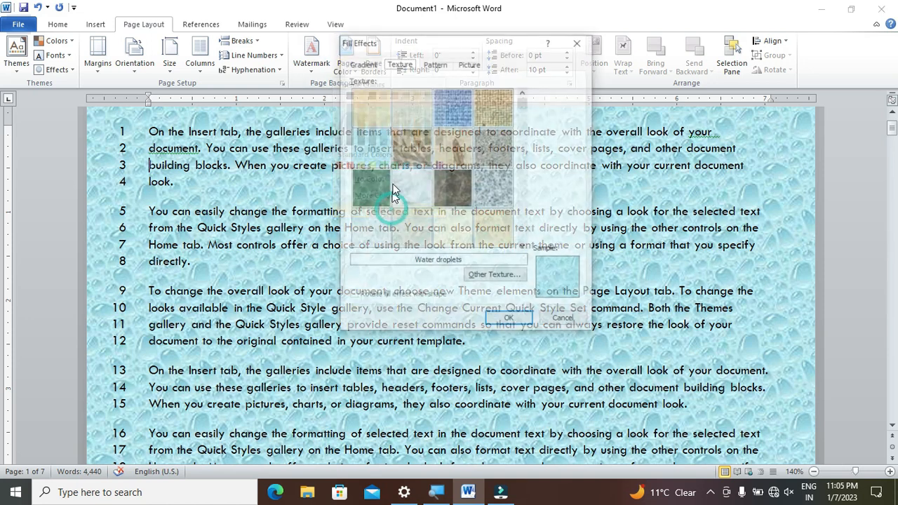
{"action": "left_click", "coordinate": [372, 230]}
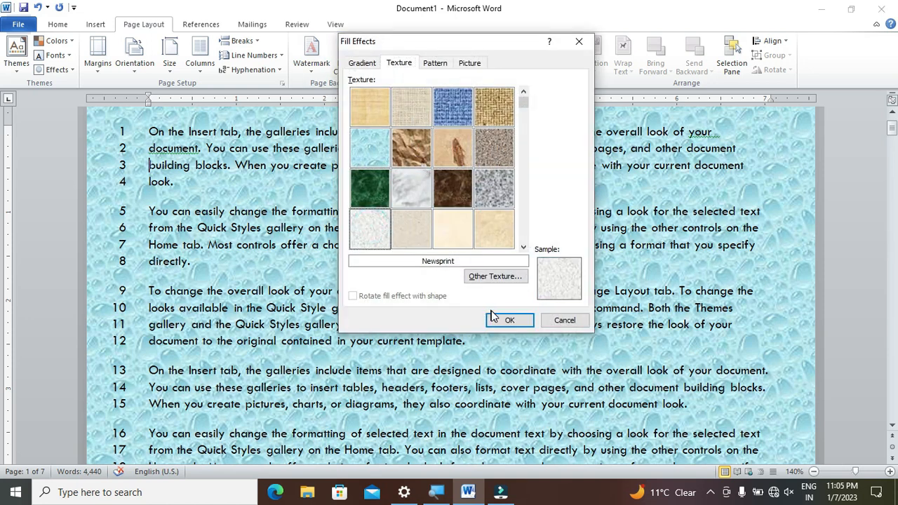
{"action": "left_click", "coordinate": [509, 321]}
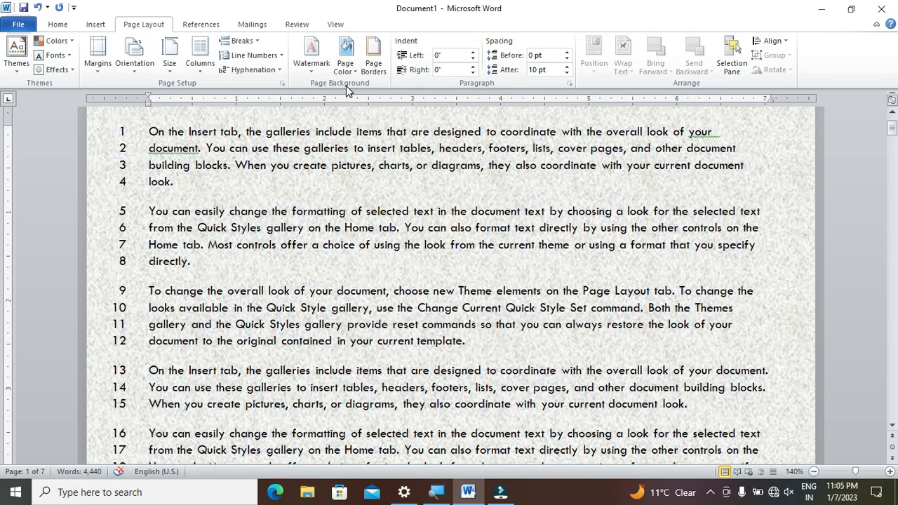
Fill the page background with the Diagonal brick pattern, using a red foreground and a green background
{"action": "left_click", "coordinate": [346, 61]}
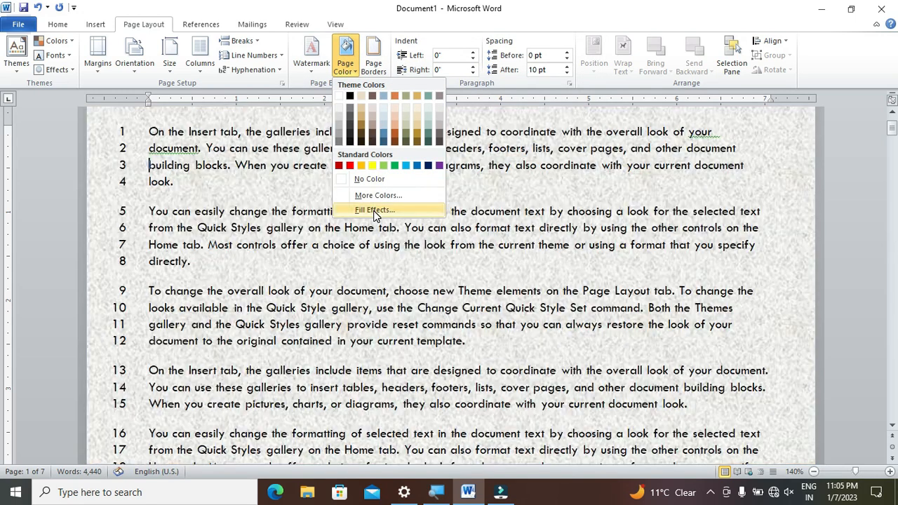
{"action": "left_click", "coordinate": [373, 210]}
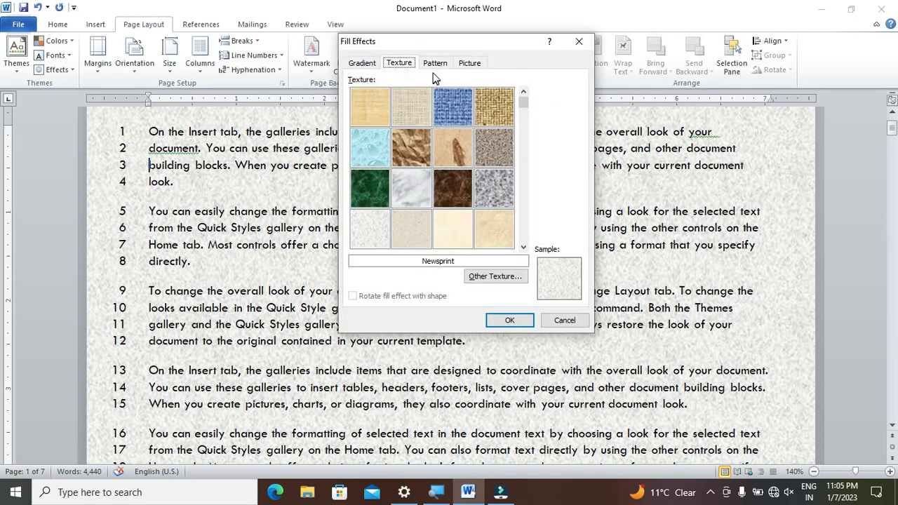
{"action": "left_click", "coordinate": [434, 64]}
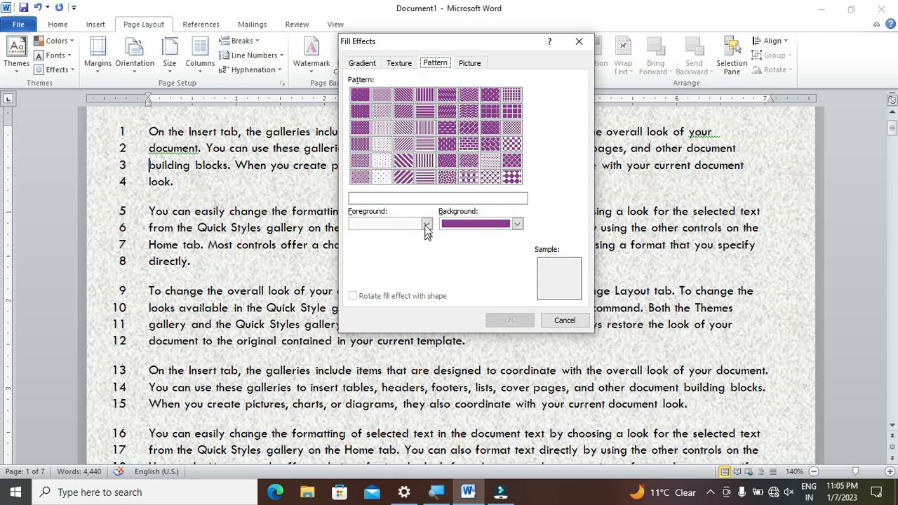
{"action": "left_click", "coordinate": [426, 224]}
{"action": "left_click", "coordinate": [367, 320]}
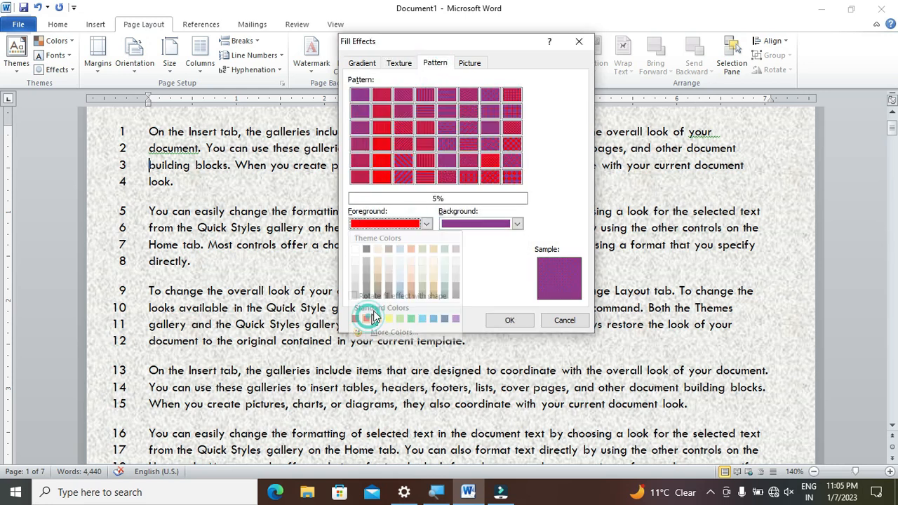
{"action": "left_click", "coordinate": [516, 224]}
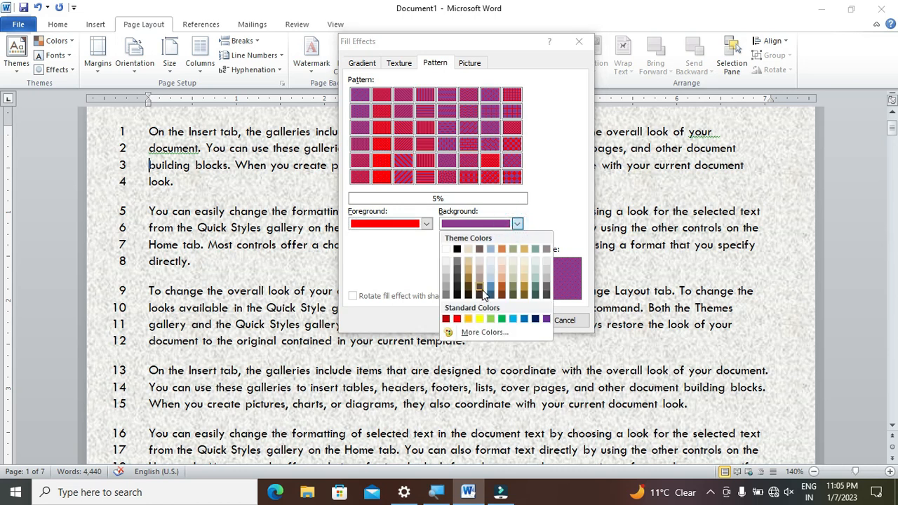
{"action": "left_click", "coordinate": [502, 319]}
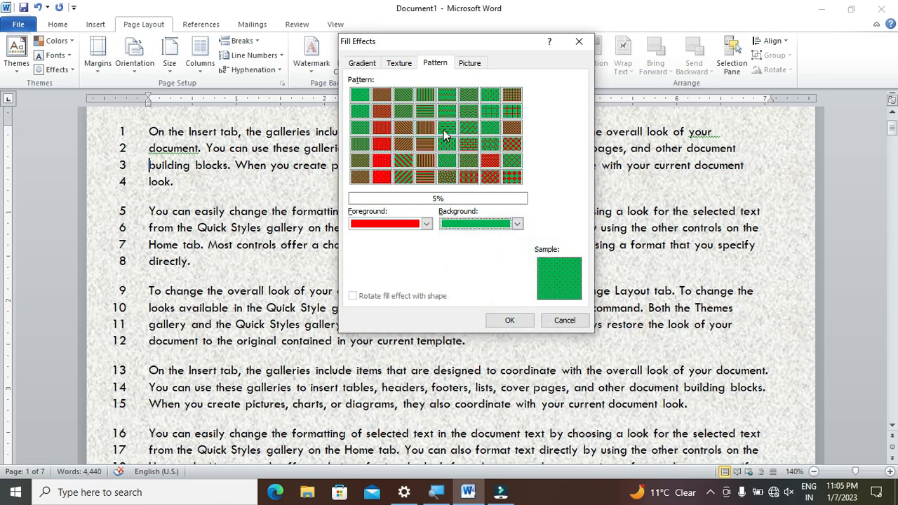
{"action": "left_click", "coordinate": [468, 129]}
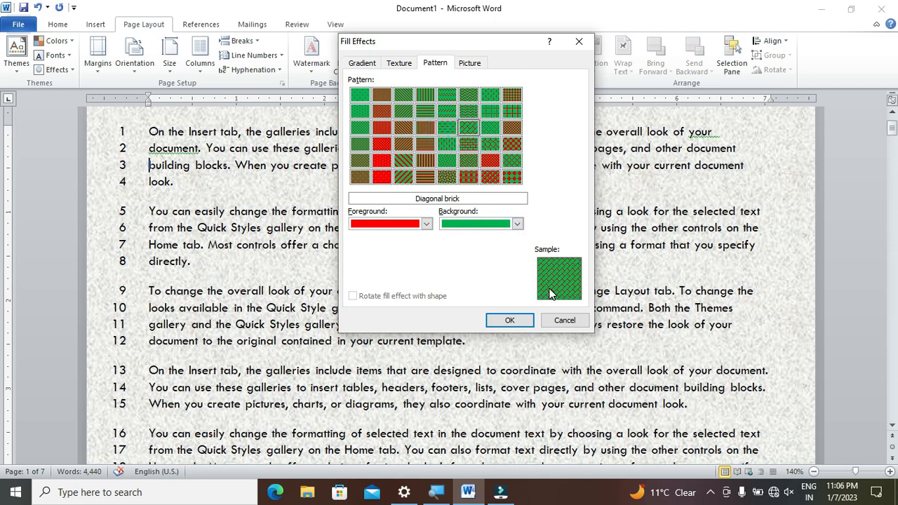
{"action": "left_click", "coordinate": [516, 320]}
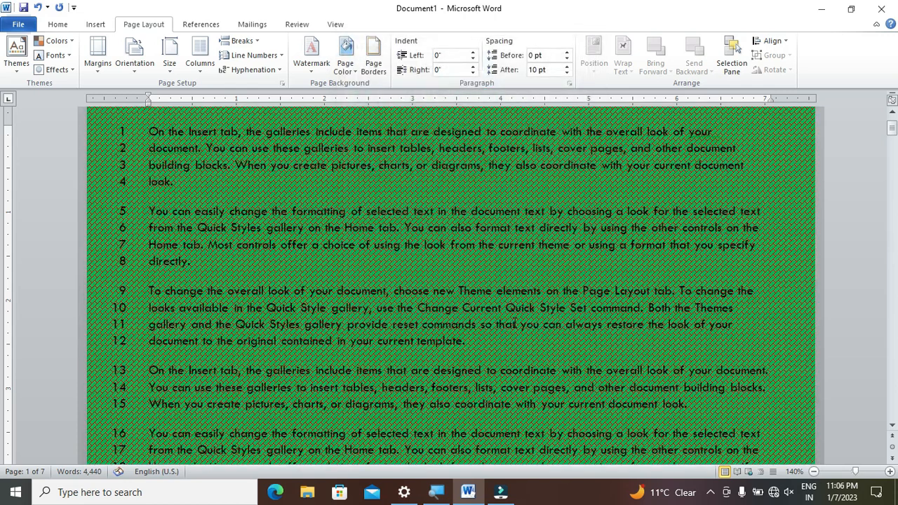
Preview other red and green fill patterns for the page background, including Dark upward diagonal
{"action": "left_click", "coordinate": [344, 62]}
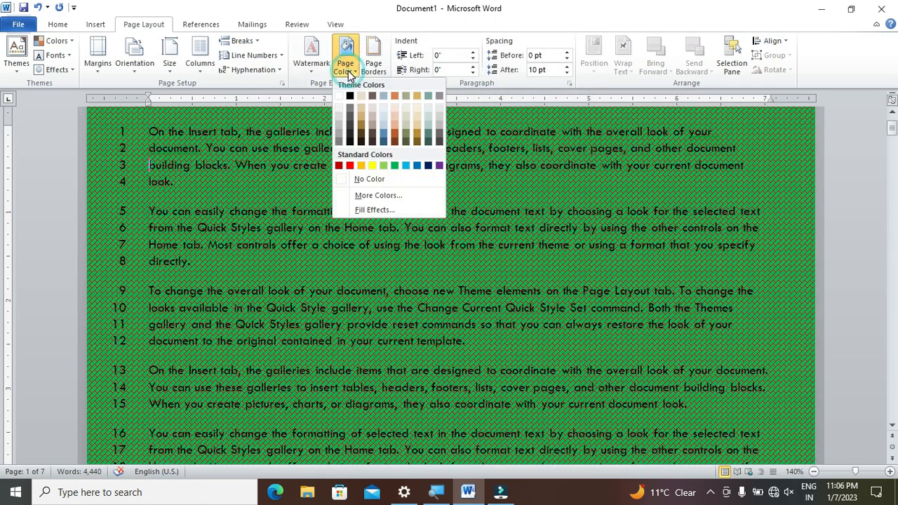
{"action": "left_click", "coordinate": [374, 210]}
{"action": "left_click", "coordinate": [425, 143]}
{"action": "left_click", "coordinate": [426, 160]}
{"action": "left_click", "coordinate": [404, 144]}
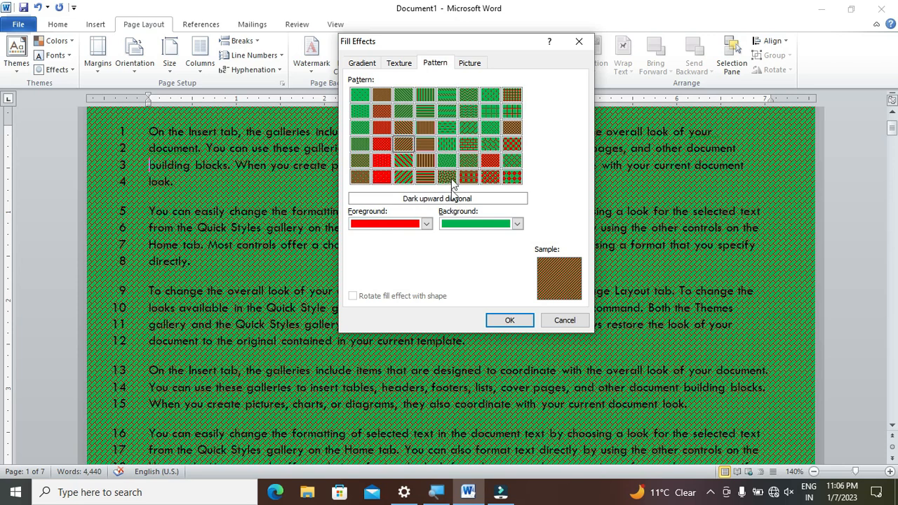
Fill the page background with the picture gs-page-0001 from the Pictures folder
{"action": "left_click", "coordinate": [471, 67]}
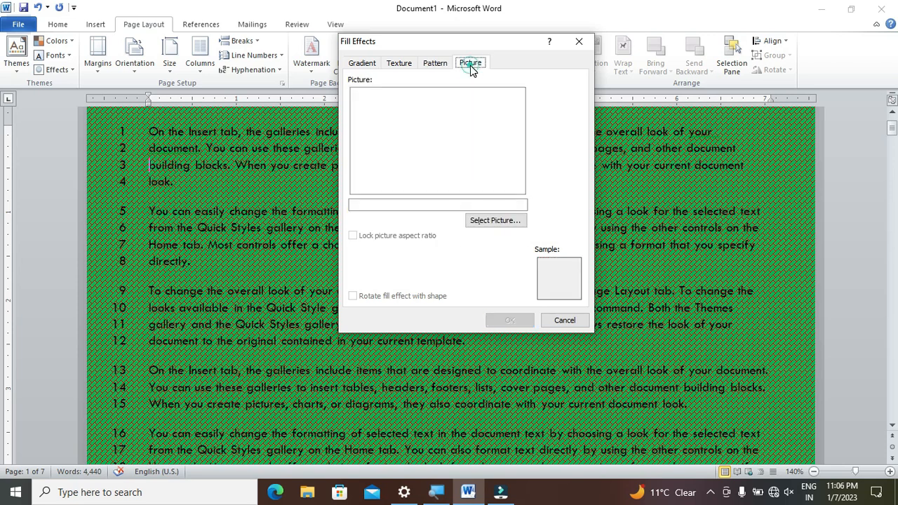
{"action": "left_click", "coordinate": [479, 220]}
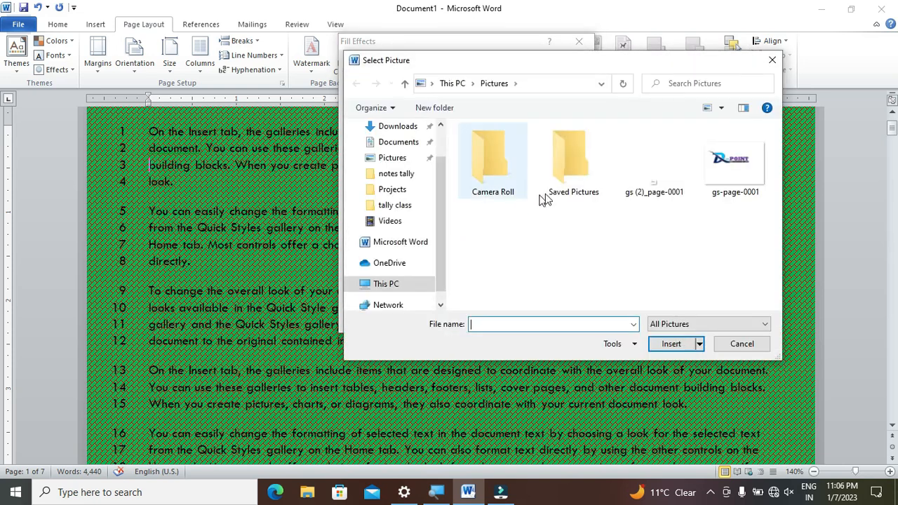
{"action": "left_click", "coordinate": [714, 169]}
{"action": "left_click", "coordinate": [673, 344]}
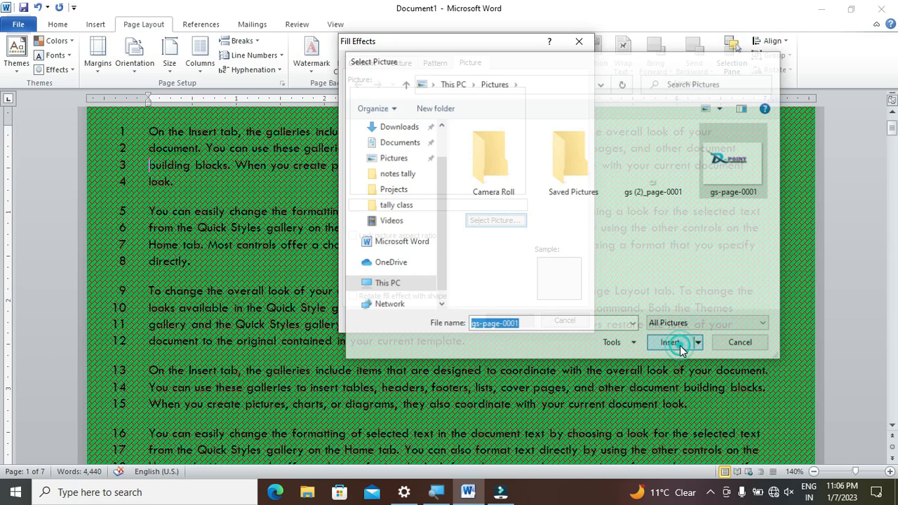
{"action": "left_click", "coordinate": [512, 320]}
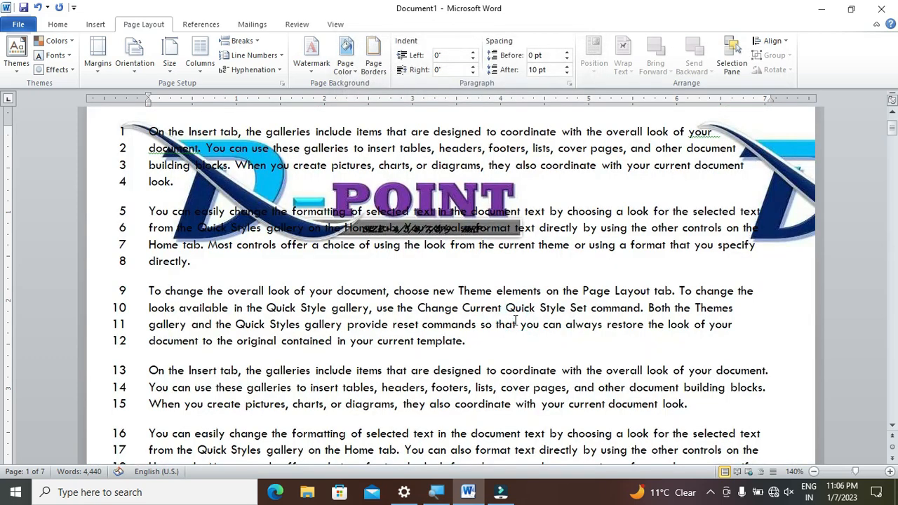
Examine how the picture background repeats across the document's pages at different zoom levels
{"action": "scroll", "coordinate": [474, 285], "scroll_direction": "up", "scroll_amount": 2}
{"action": "scroll", "coordinate": [473, 284], "scroll_direction": "down", "scroll_amount": 11}
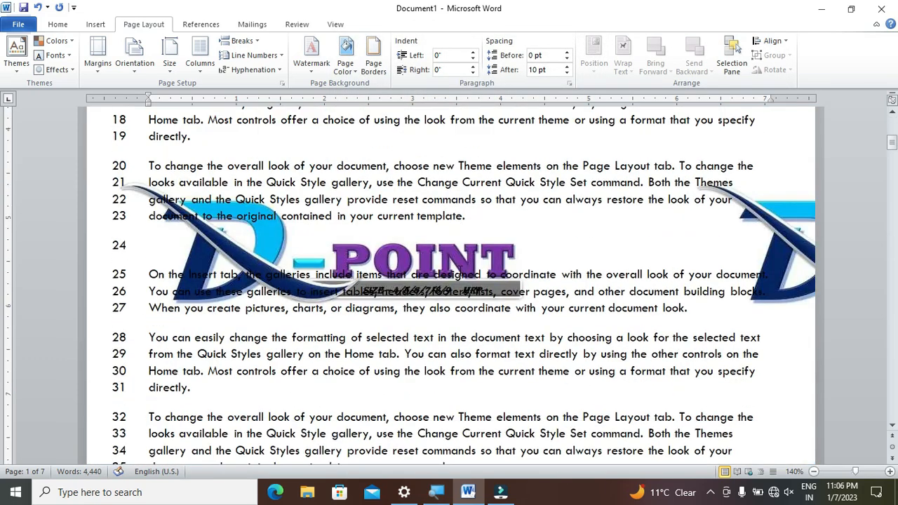
{"action": "scroll", "coordinate": [460, 270], "scroll_direction": "down", "scroll_amount": 3}
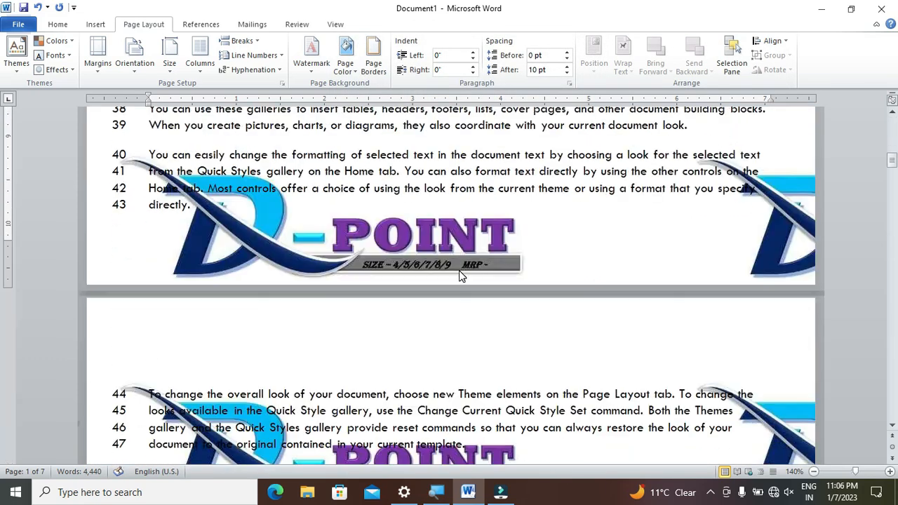
{"action": "left_click", "coordinate": [833, 473]}
{"action": "scroll", "coordinate": [658, 387], "scroll_direction": "down", "scroll_amount": 5}
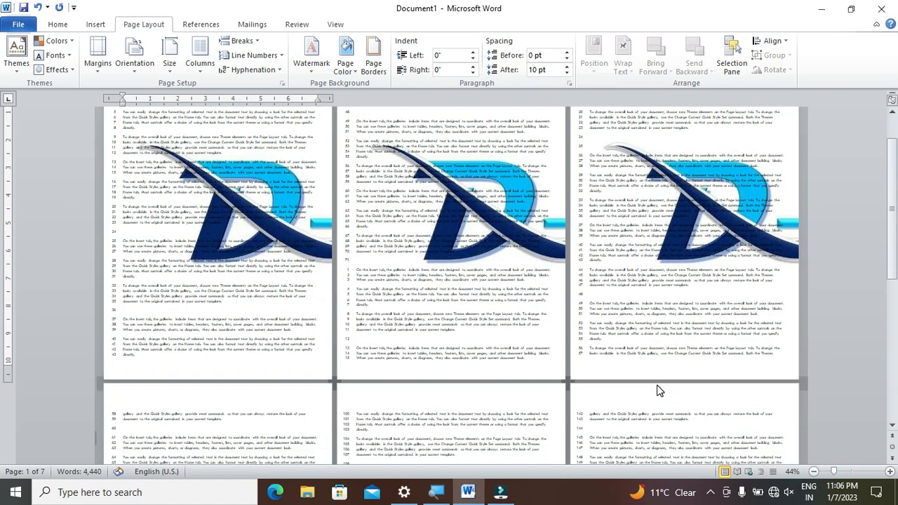
{"action": "left_click", "coordinate": [847, 472]}
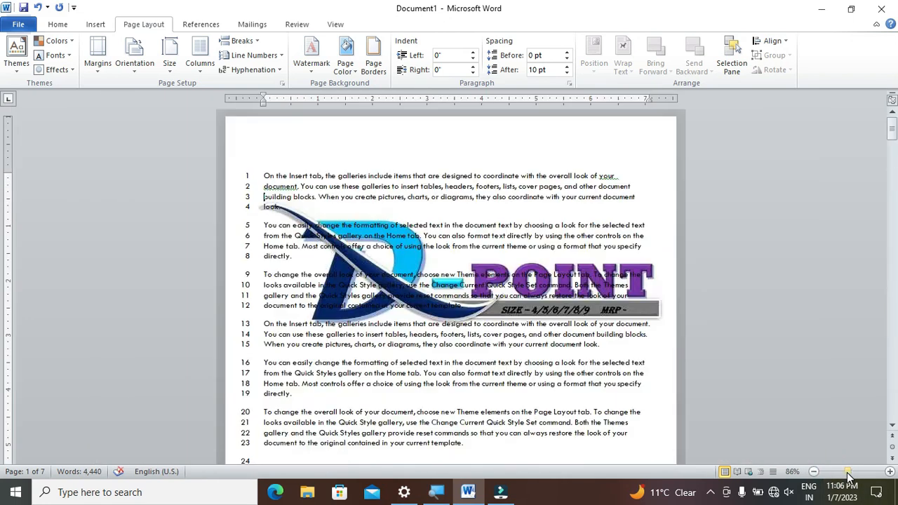
{"action": "scroll", "coordinate": [610, 359], "scroll_direction": "down", "scroll_amount": 15}
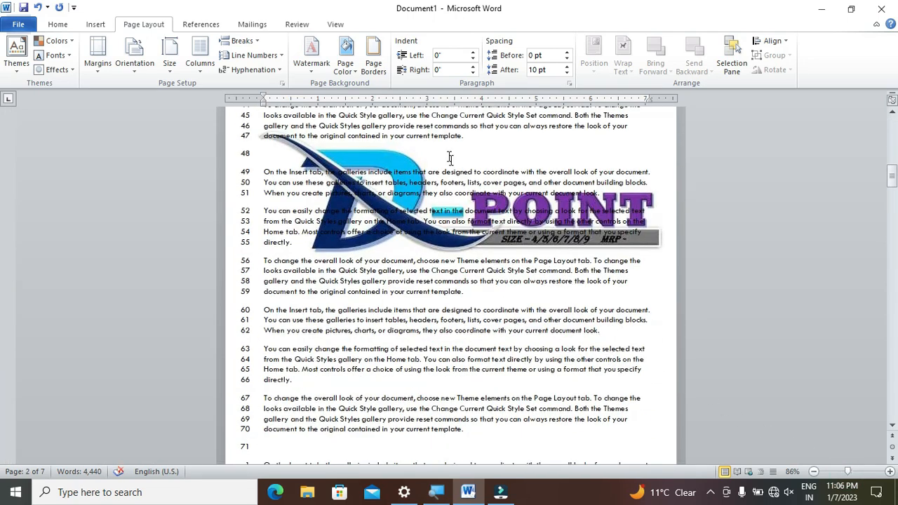
Remove the page background by setting it to No Color, and turn off the document's line numbers
{"action": "left_click", "coordinate": [348, 70]}
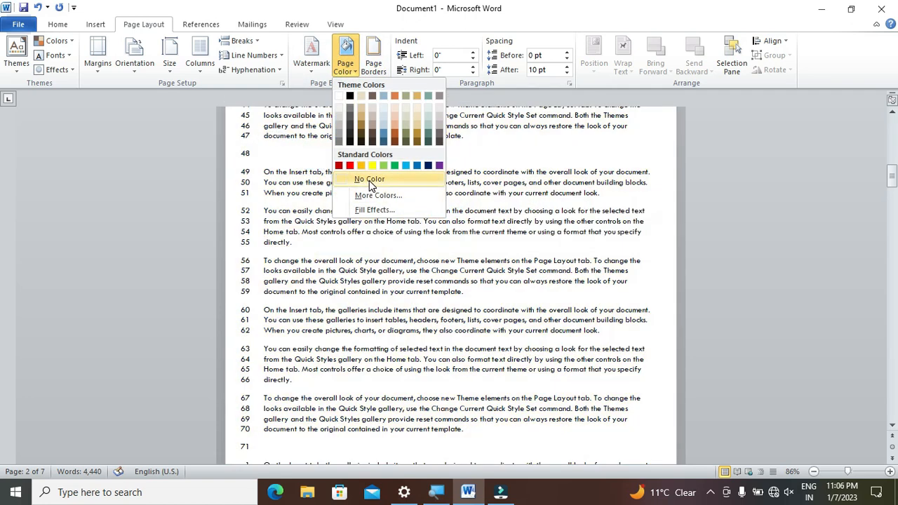
{"action": "left_click", "coordinate": [370, 180]}
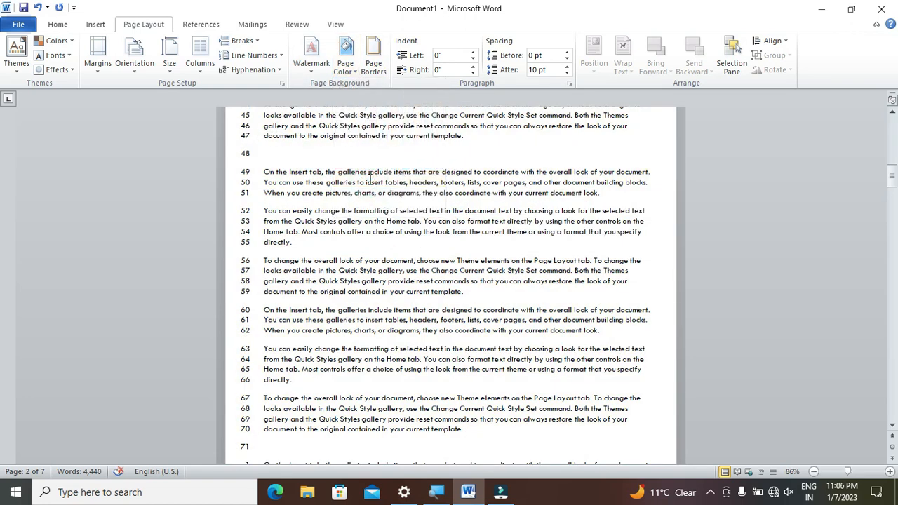
{"action": "scroll", "coordinate": [369, 178], "scroll_direction": "up", "scroll_amount": 6}
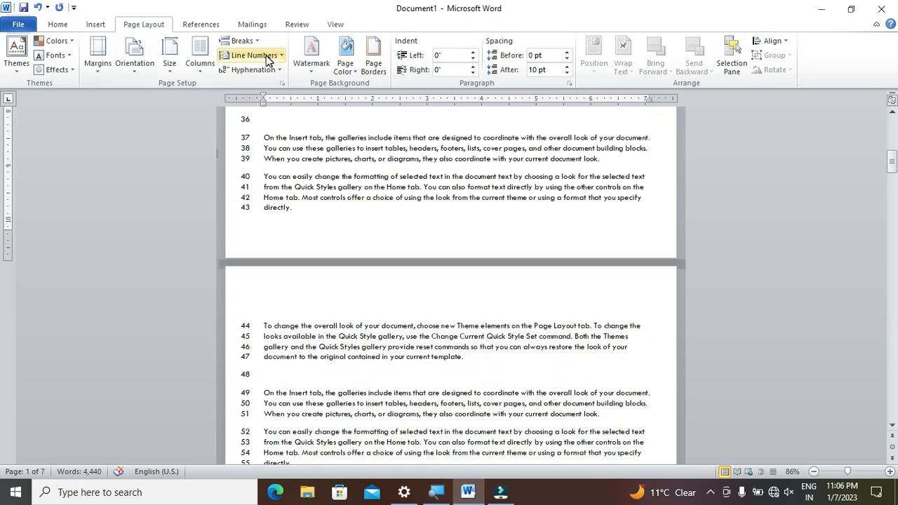
{"action": "left_click", "coordinate": [265, 56]}
{"action": "left_click", "coordinate": [247, 71]}
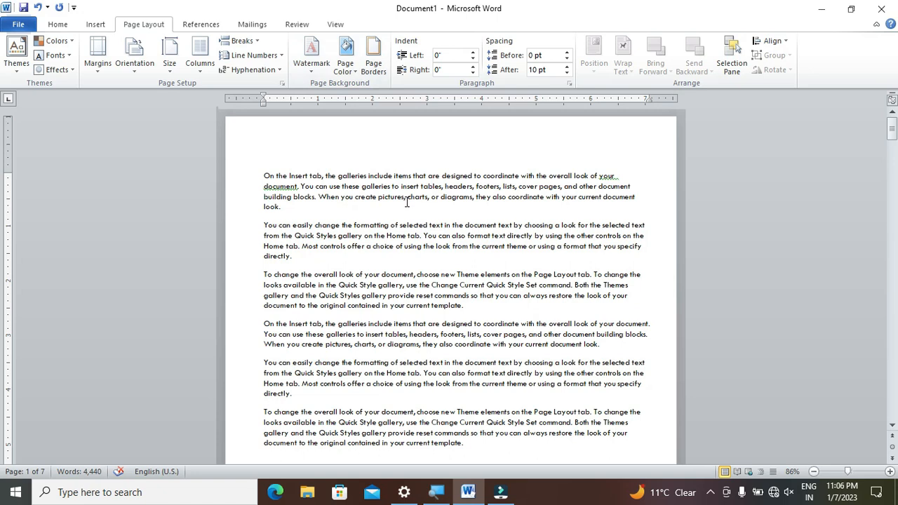
Apply a Box page border to the whole document
{"action": "left_click", "coordinate": [381, 74]}
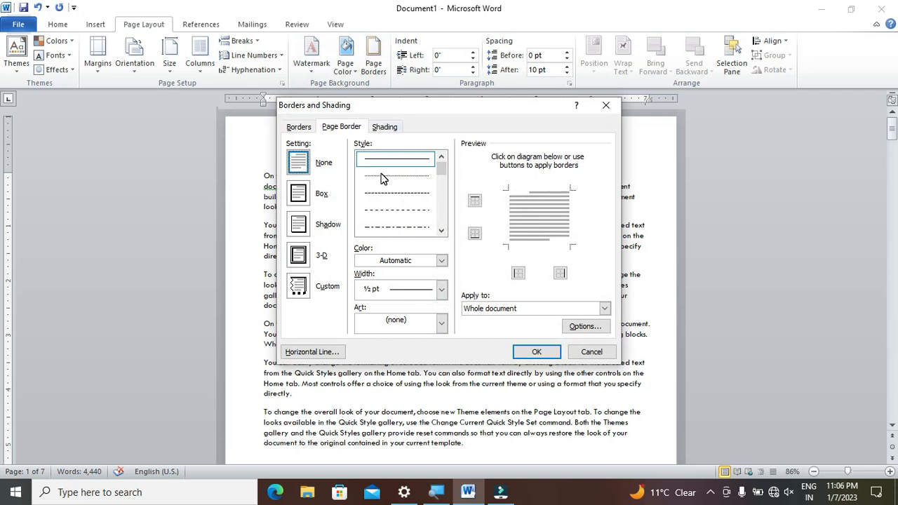
{"action": "left_click", "coordinate": [546, 354]}
{"action": "left_click", "coordinate": [376, 64]}
{"action": "left_click", "coordinate": [321, 195]}
{"action": "left_click", "coordinate": [297, 193]}
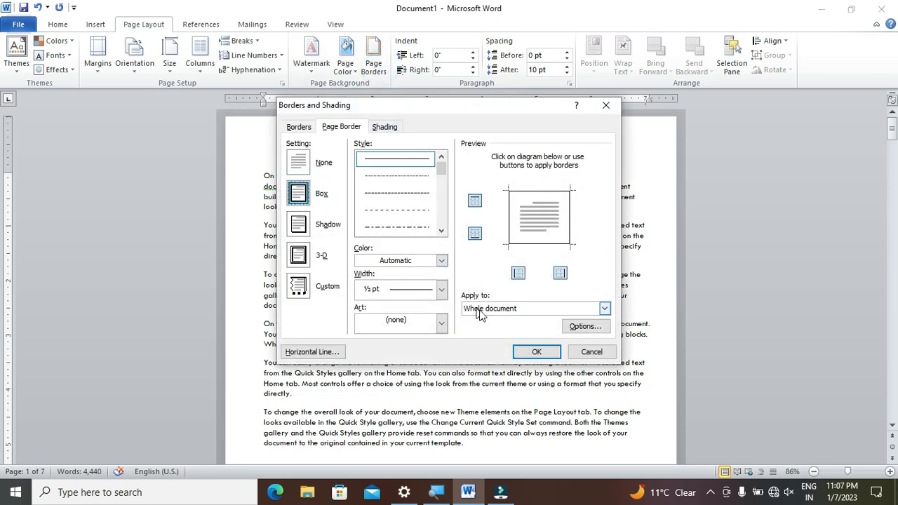
{"action": "left_click", "coordinate": [537, 352]}
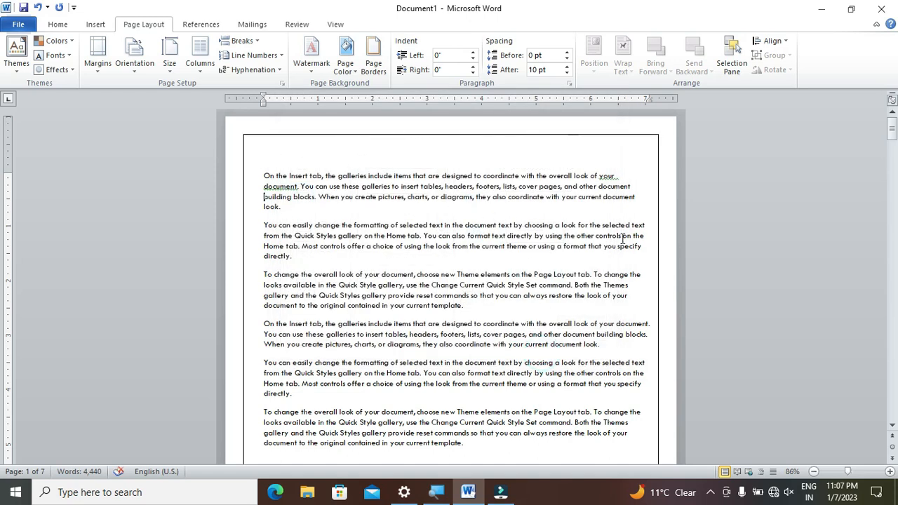
Change the page border's line style to the closely spaced fine dashed line for the whole document
{"action": "left_click", "coordinate": [370, 74]}
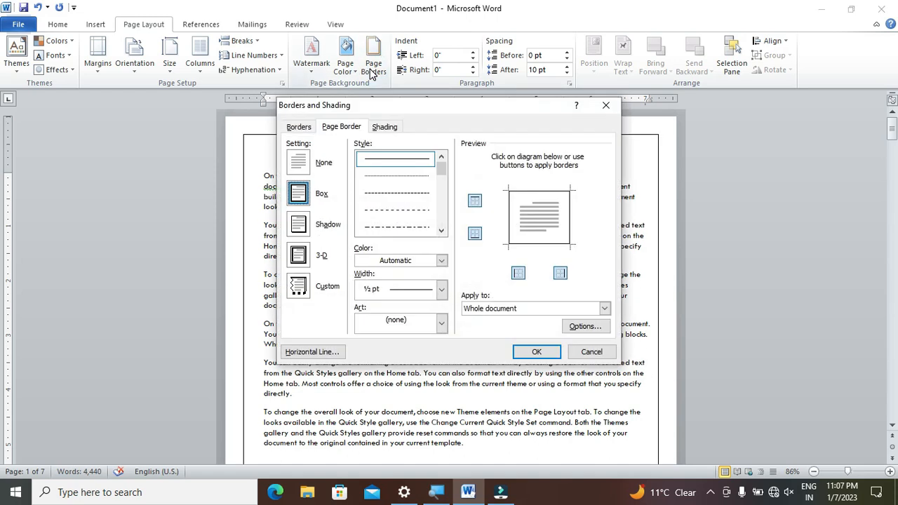
{"action": "left_click", "coordinate": [385, 194]}
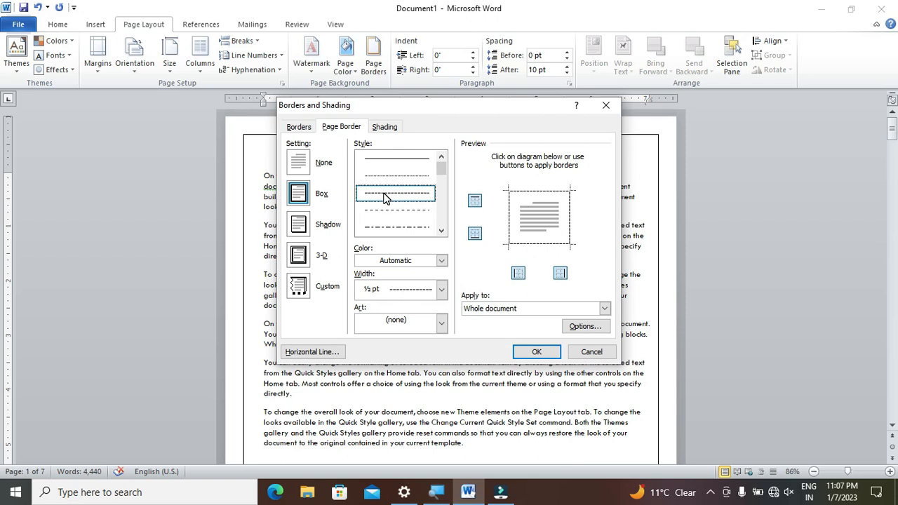
{"action": "left_click", "coordinate": [536, 352]}
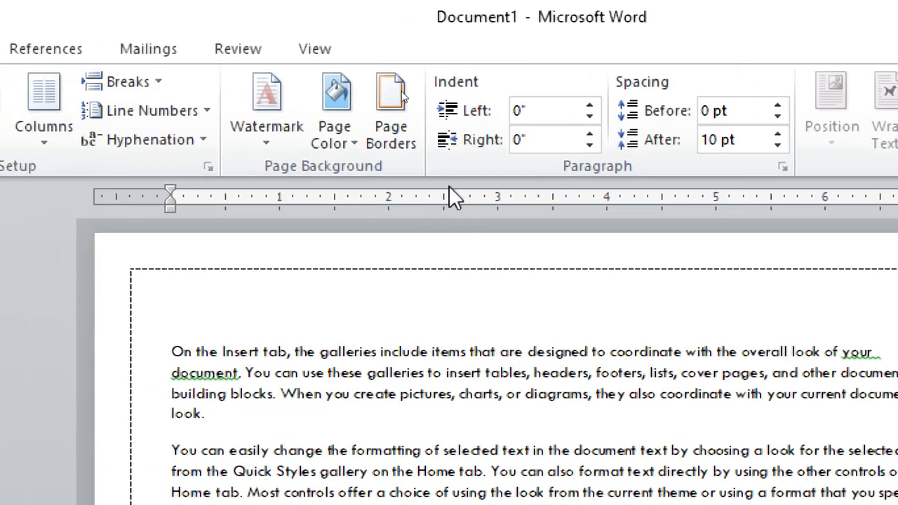
Change the page border's line style to the dashed line with wider gaps
{"action": "left_click", "coordinate": [449, 119]}
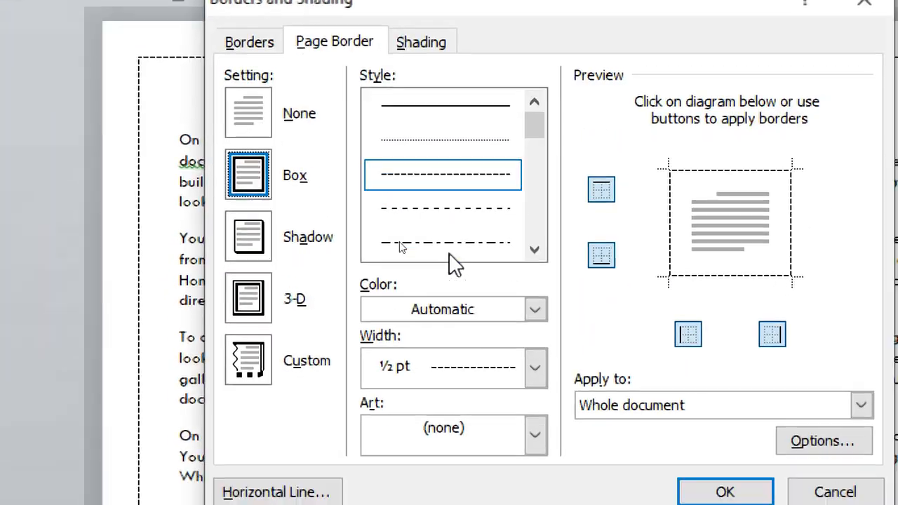
{"action": "left_click", "coordinate": [449, 254]}
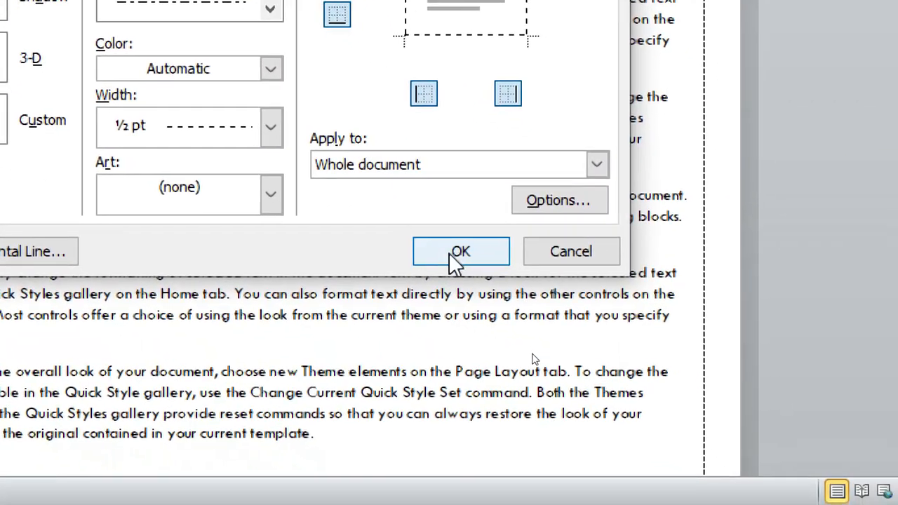
{"action": "left_click", "coordinate": [682, 461]}
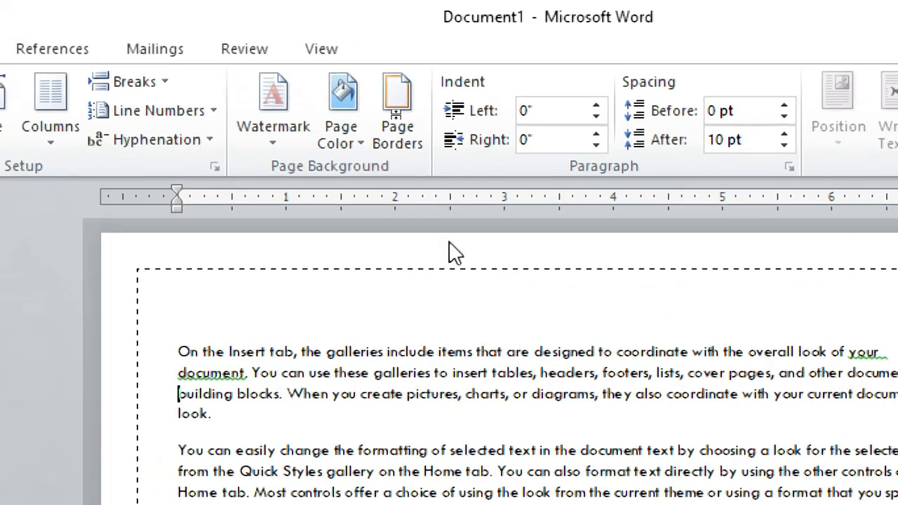
Set the color of the dashed page border to the standard color Red
{"action": "left_click", "coordinate": [404, 128]}
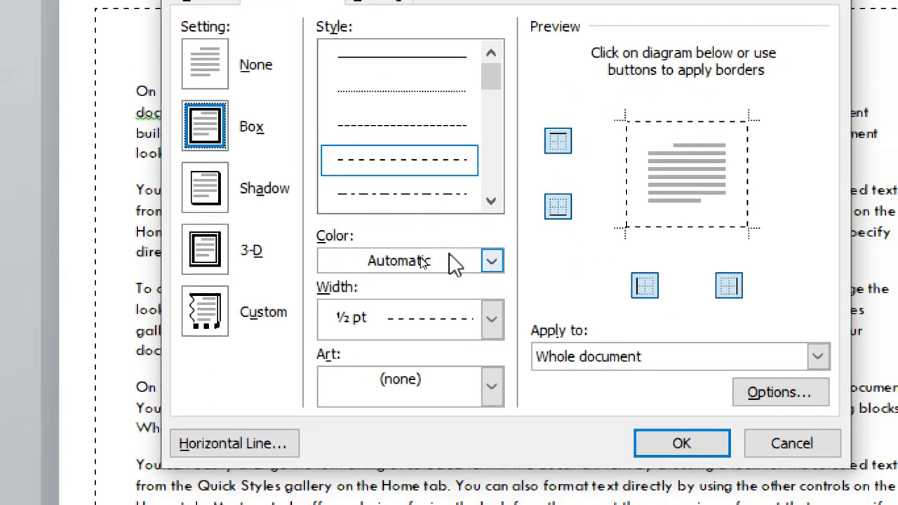
{"action": "left_click", "coordinate": [491, 443]}
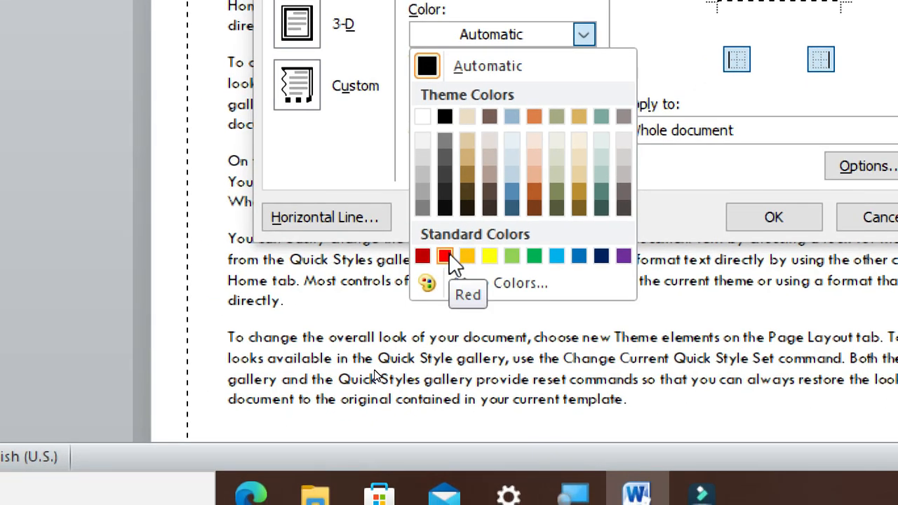
{"action": "left_click", "coordinate": [449, 254]}
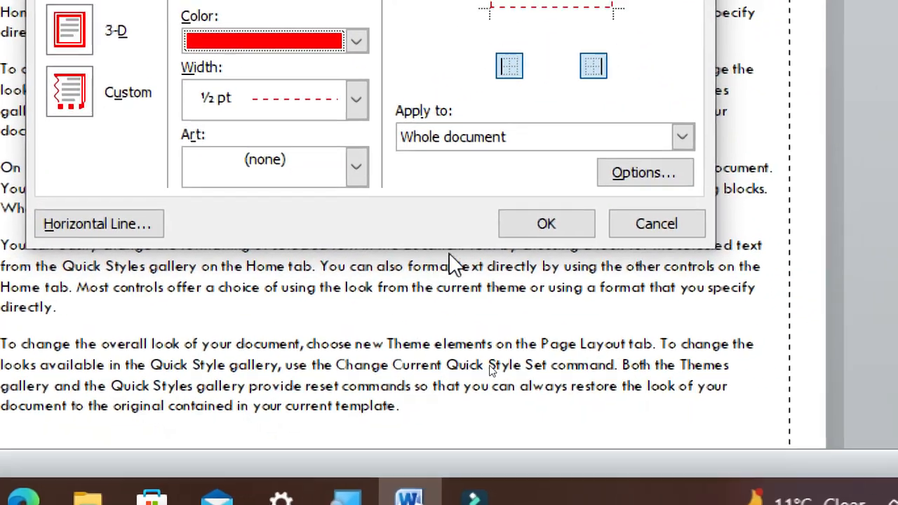
{"action": "left_click", "coordinate": [547, 223]}
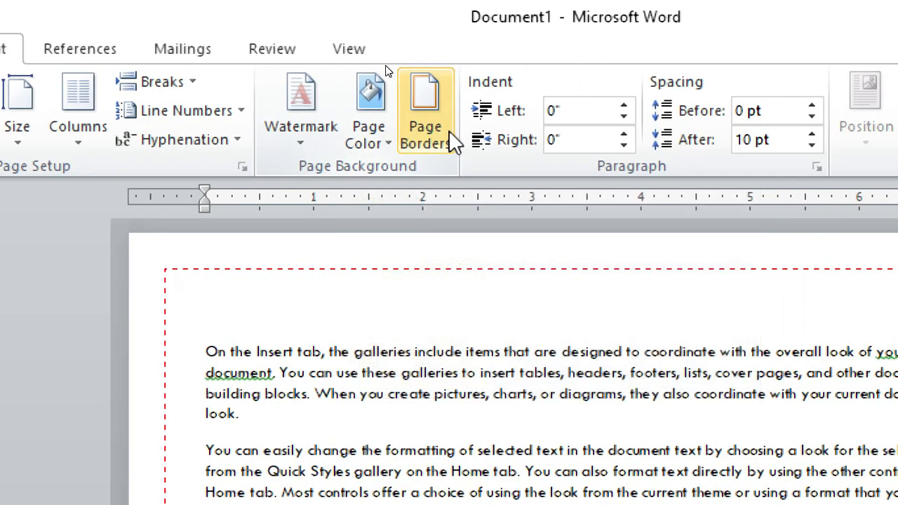
Set the width of the red dashed page border to 2 ¼ pt
{"action": "left_click", "coordinate": [530, 129]}
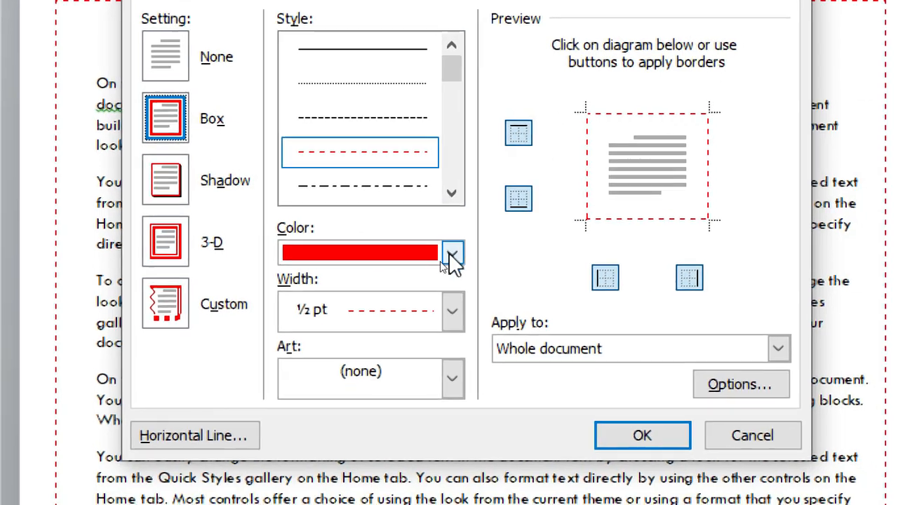
{"action": "left_click", "coordinate": [500, 255]}
{"action": "left_click", "coordinate": [449, 256]}
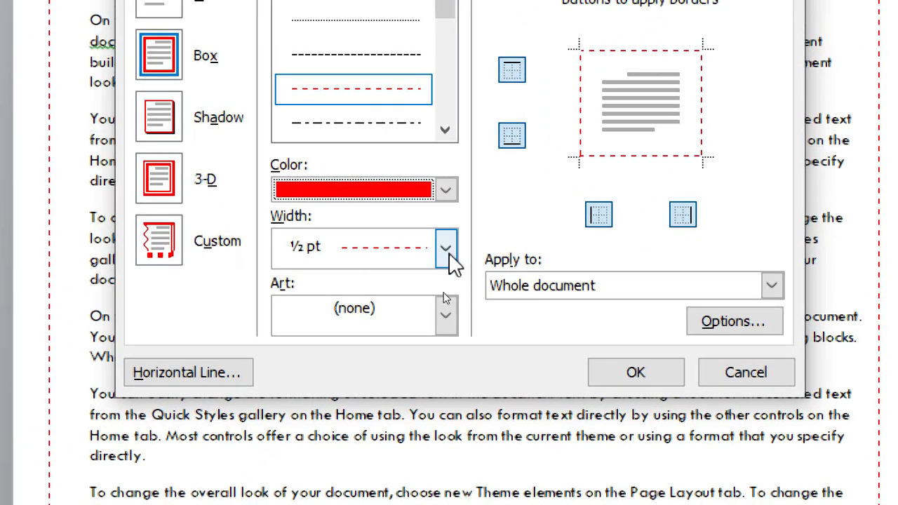
{"action": "left_click", "coordinate": [461, 271]}
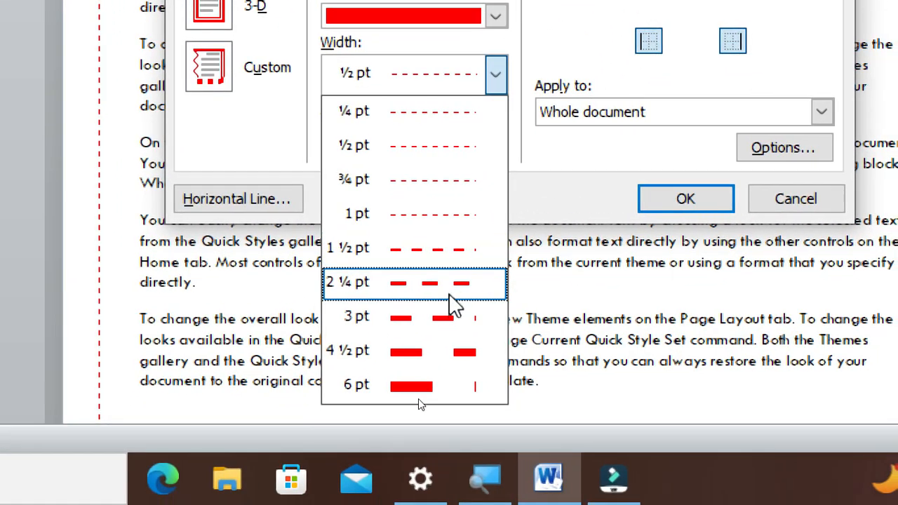
{"action": "left_click", "coordinate": [418, 429]}
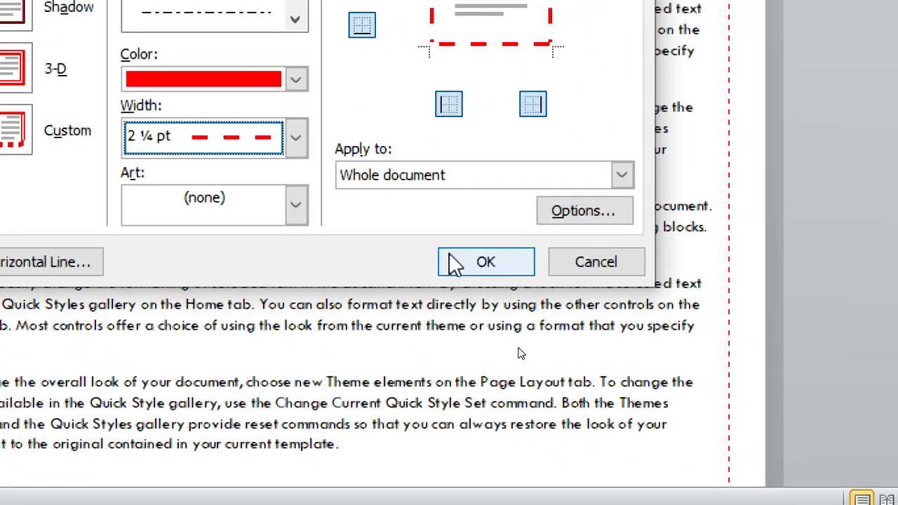
{"action": "left_click", "coordinate": [667, 204]}
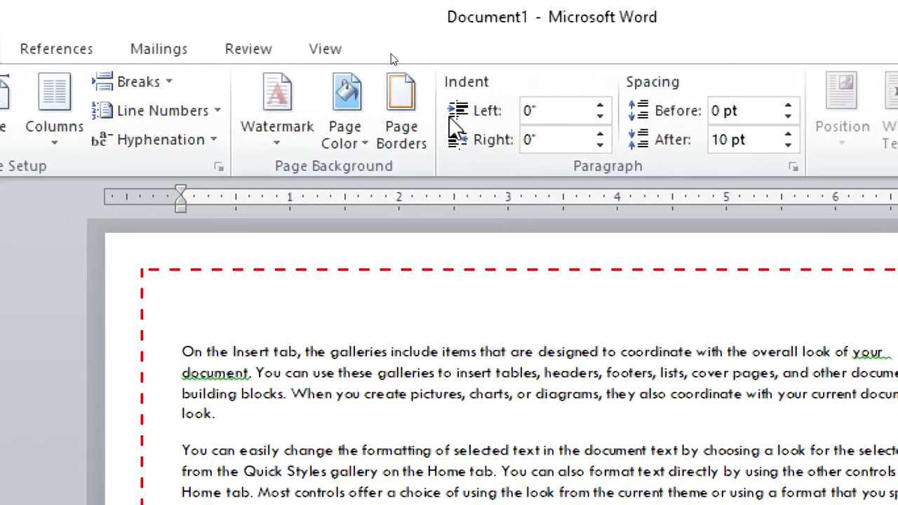
Apply the red apples art as the page border of the whole document
{"action": "left_click", "coordinate": [449, 95]}
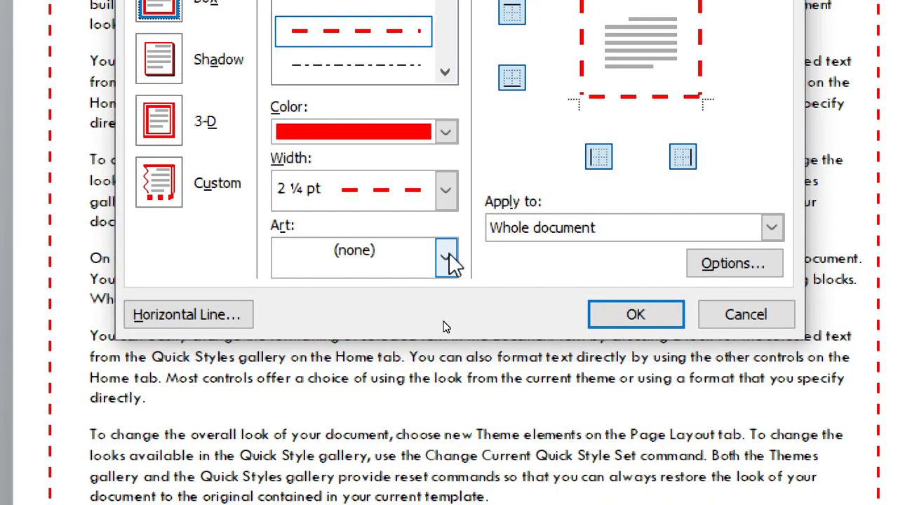
{"action": "left_click", "coordinate": [447, 258]}
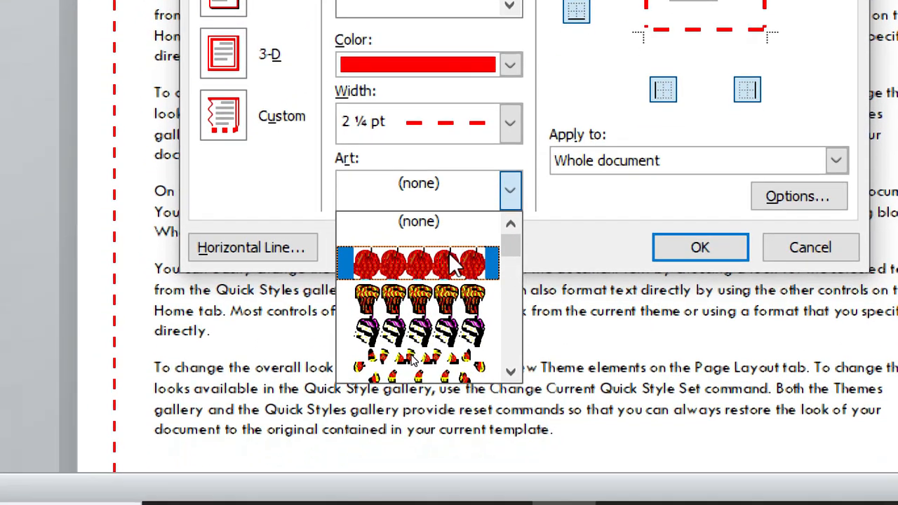
{"action": "left_click", "coordinate": [390, 331]}
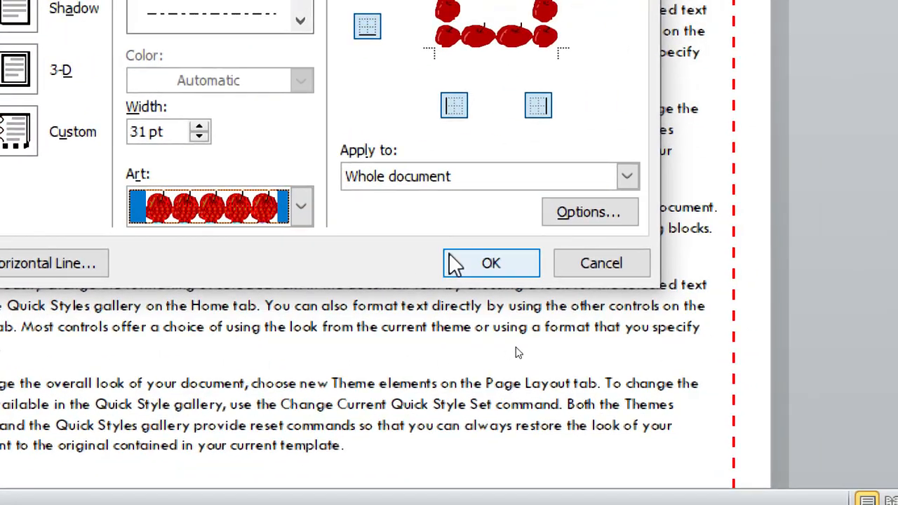
{"action": "left_click", "coordinate": [672, 250]}
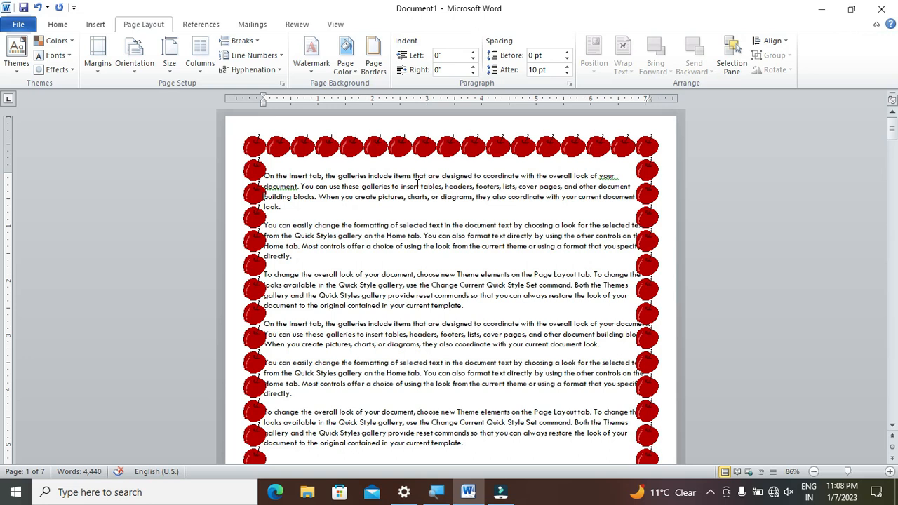
{"action": "scroll", "coordinate": [418, 183], "scroll_direction": "down", "scroll_amount": 10}
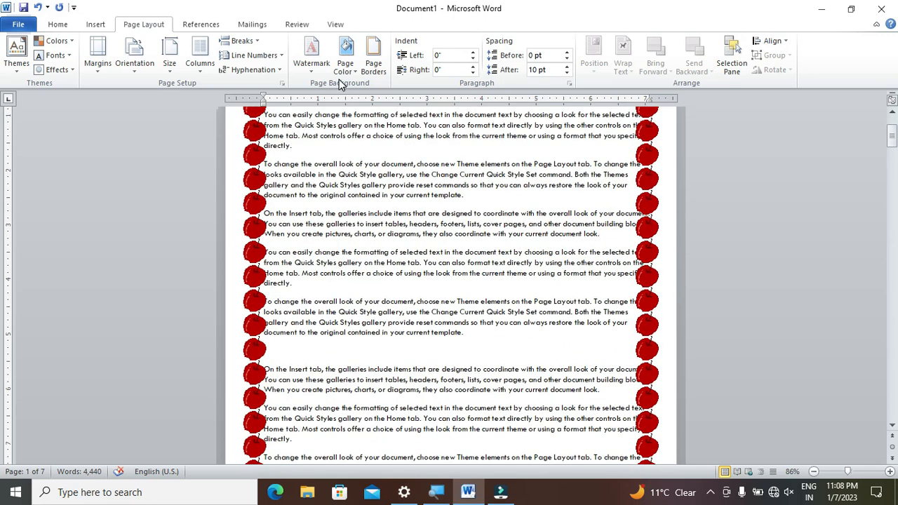
Set the apple page border's top margin to 10 pt, measured from the edge of the page
{"action": "left_click", "coordinate": [373, 62]}
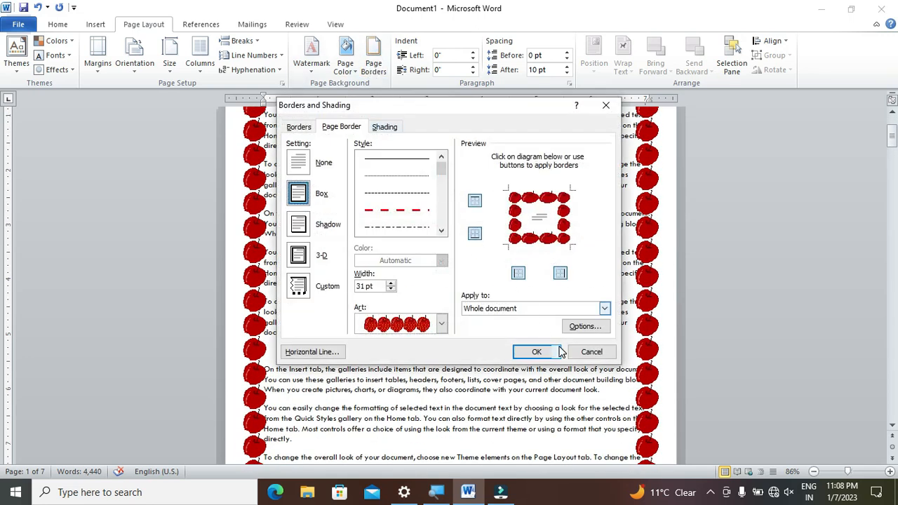
{"action": "left_click", "coordinate": [584, 327]}
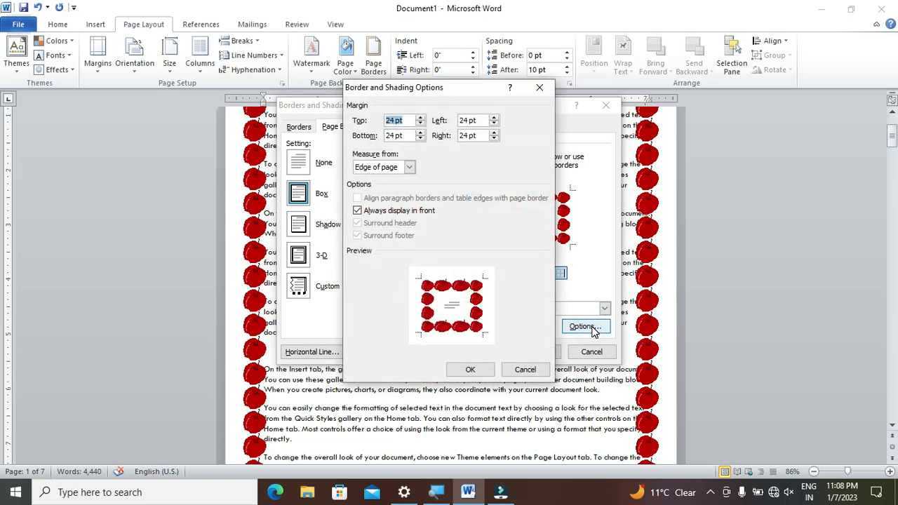
{"action": "left_click", "coordinate": [419, 118]}
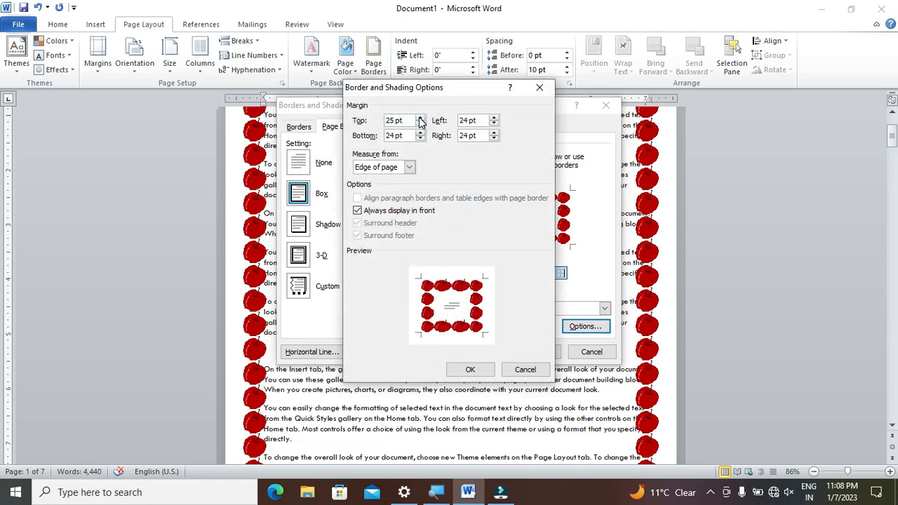
{"action": "left_click", "coordinate": [419, 118]}
{"action": "left_click", "coordinate": [420, 119]}
{"action": "left_click", "coordinate": [421, 119]}
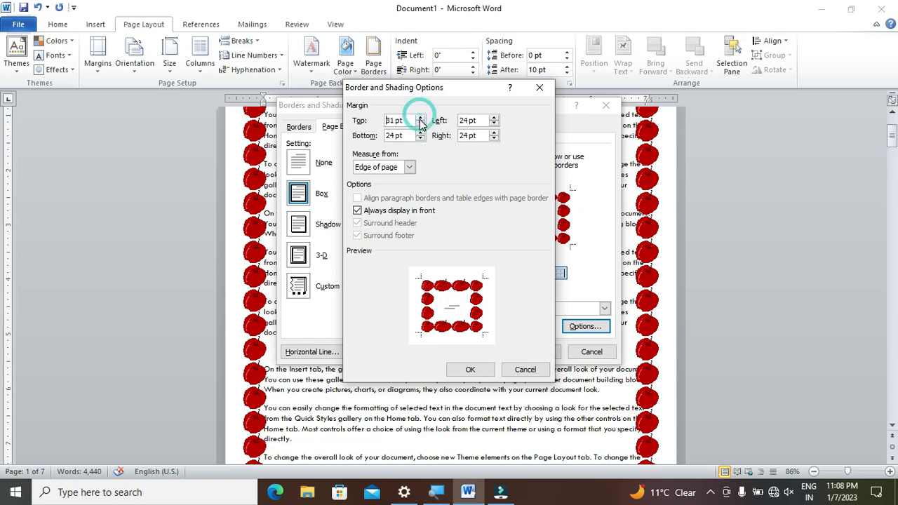
{"action": "left_click", "coordinate": [418, 119]}
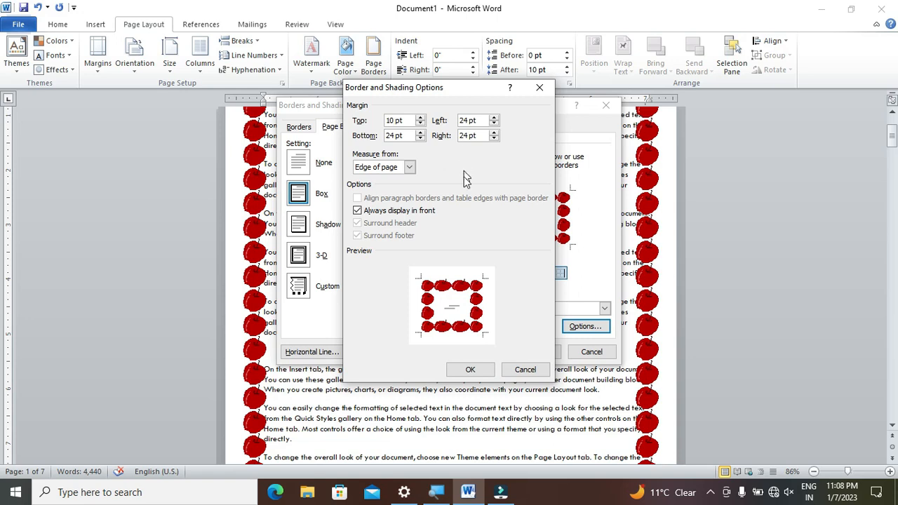
{"action": "left_click", "coordinate": [482, 377]}
{"action": "left_click", "coordinate": [527, 354]}
{"action": "scroll", "coordinate": [526, 364], "scroll_direction": "up", "scroll_amount": 2}
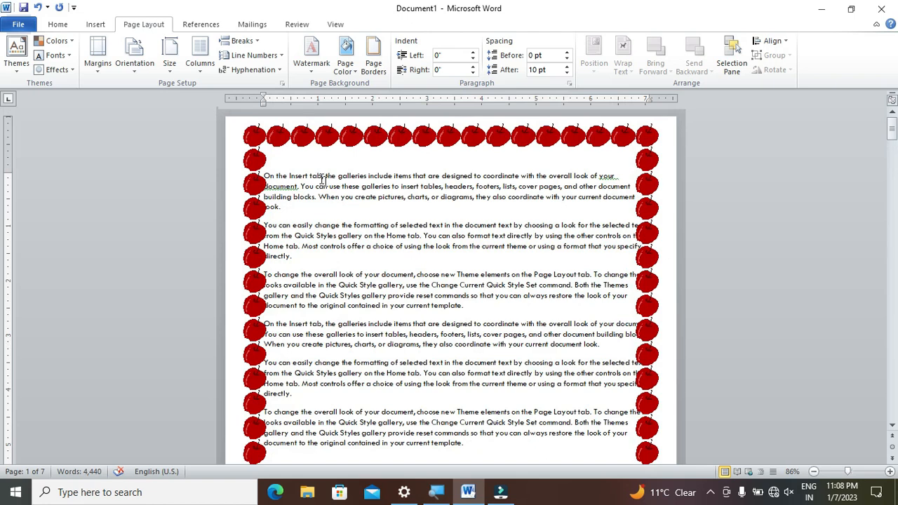
Set the apple page border's bottom margin to 10 pt in the border options
{"action": "left_click", "coordinate": [374, 63]}
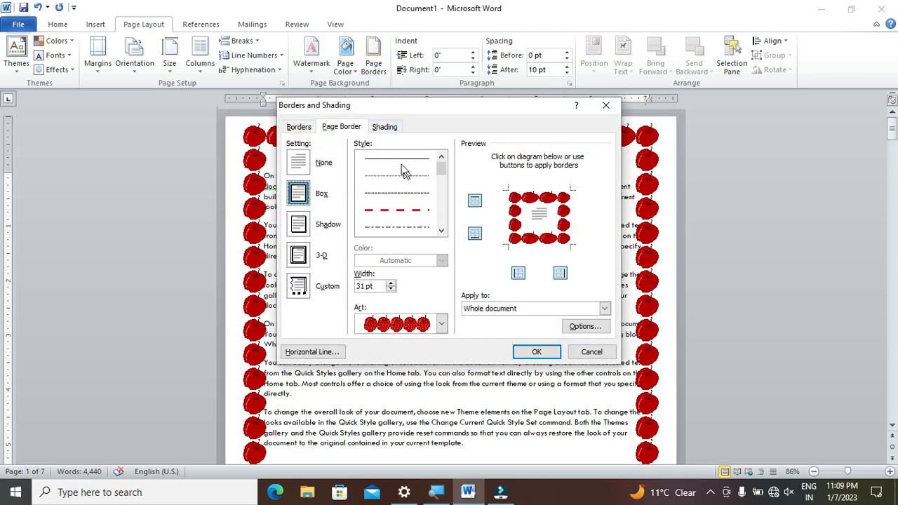
{"action": "left_click", "coordinate": [576, 329]}
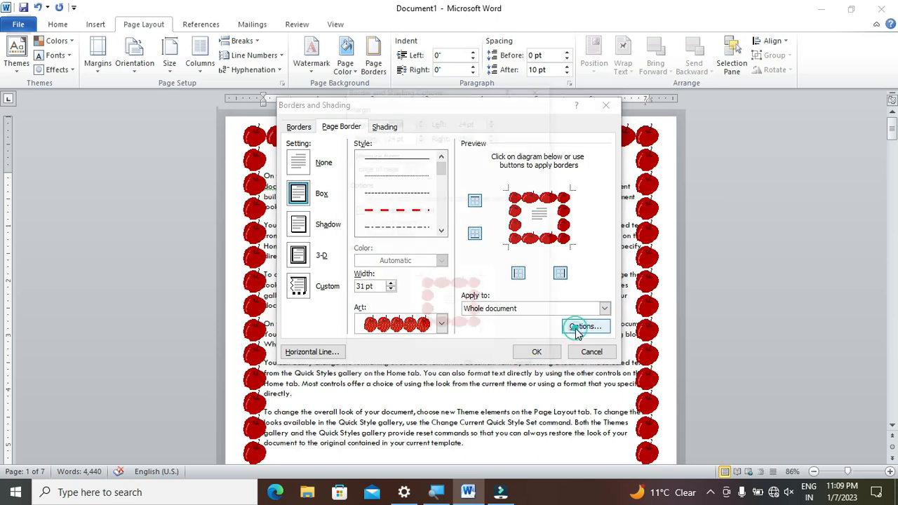
{"action": "left_click", "coordinate": [396, 136]}
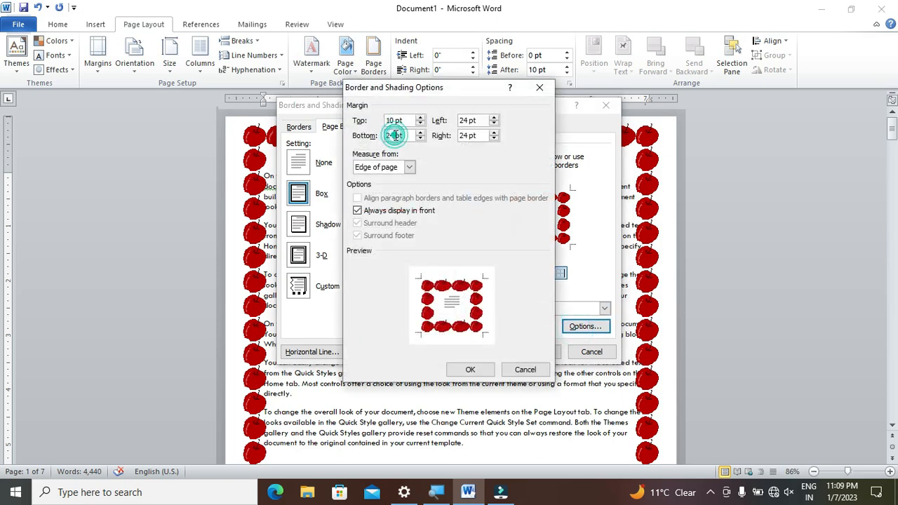
{"action": "key", "text": "BackSpace"}
{"action": "key", "text": "BackSpace"}
{"action": "key", "text": "BackSpace"}
{"action": "type", "text": "10"}
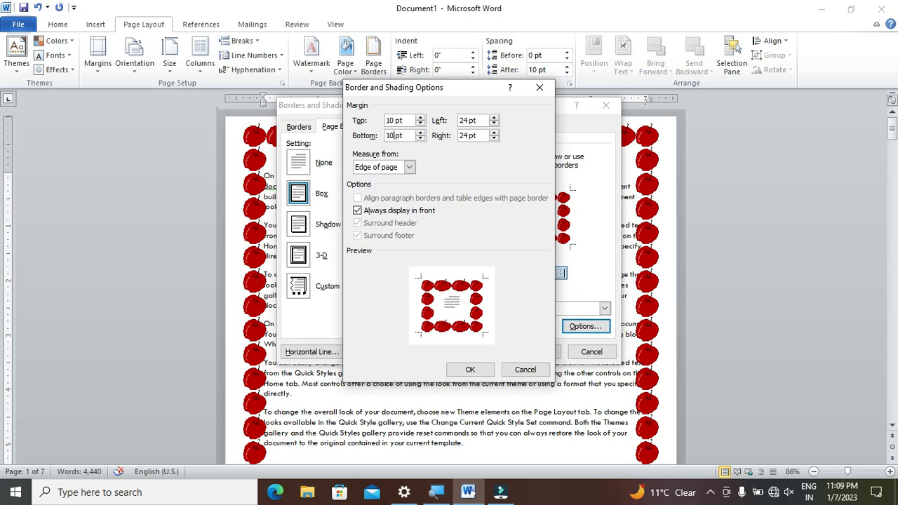
Set the apple page border's left and right margins to 10 pt, apply them, and check the border across the pages
{"action": "left_click", "coordinate": [468, 120]}
{"action": "key", "text": "BackSpace"}
{"action": "key", "text": "BackSpace"}
{"action": "key", "text": "BackSpace"}
{"action": "type", "text": "10"}
{"action": "left_click", "coordinate": [468, 135]}
{"action": "key", "text": "BackSpace"}
{"action": "key", "text": "BackSpace"}
{"action": "key", "text": "BackSpace"}
{"action": "type", "text": "10"}
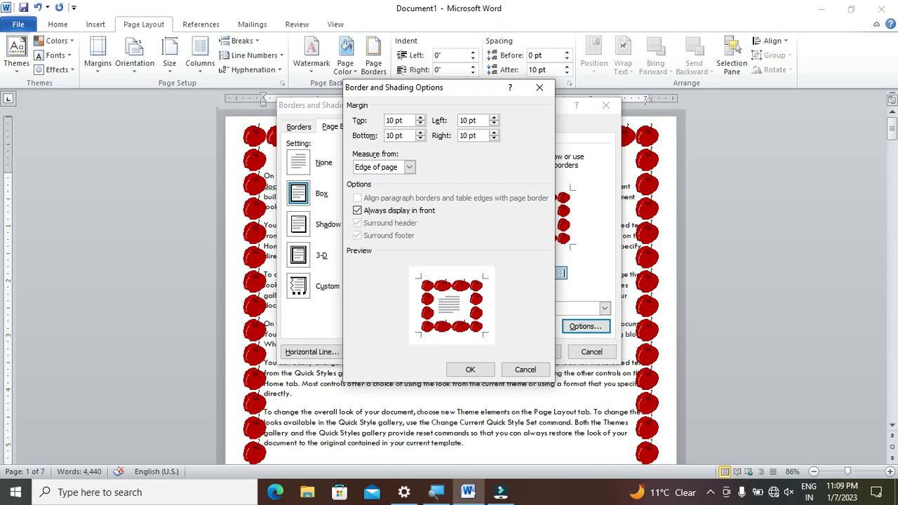
{"action": "left_click", "coordinate": [470, 369]}
{"action": "left_click", "coordinate": [522, 353]}
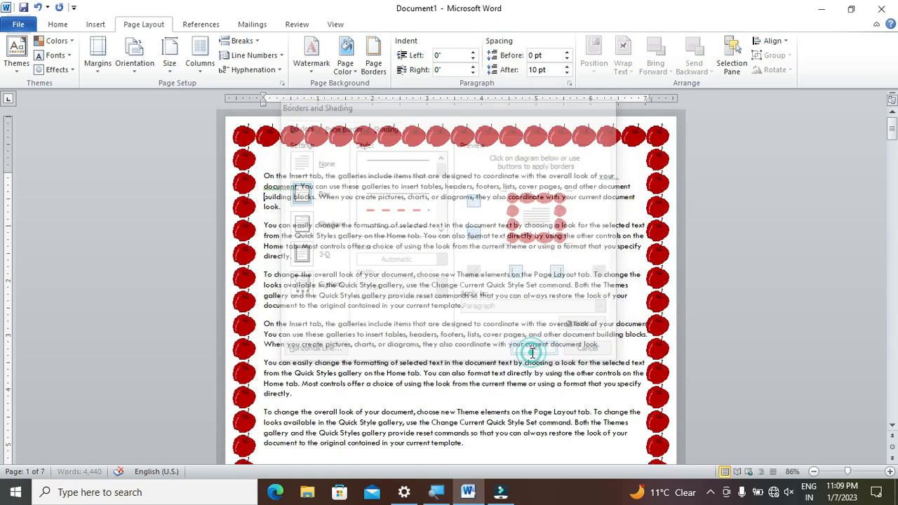
{"action": "scroll", "coordinate": [441, 343], "scroll_direction": "down", "scroll_amount": 10}
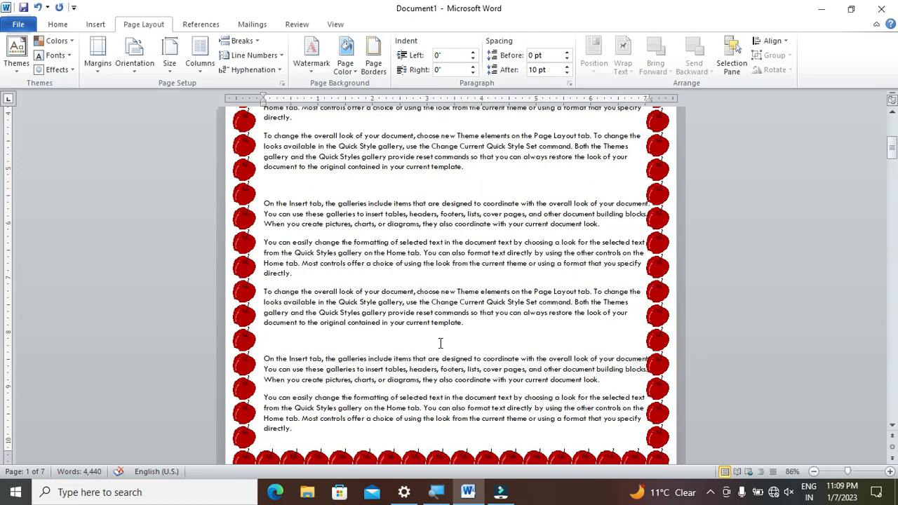
{"action": "scroll", "coordinate": [440, 343], "scroll_direction": "down", "scroll_amount": 4}
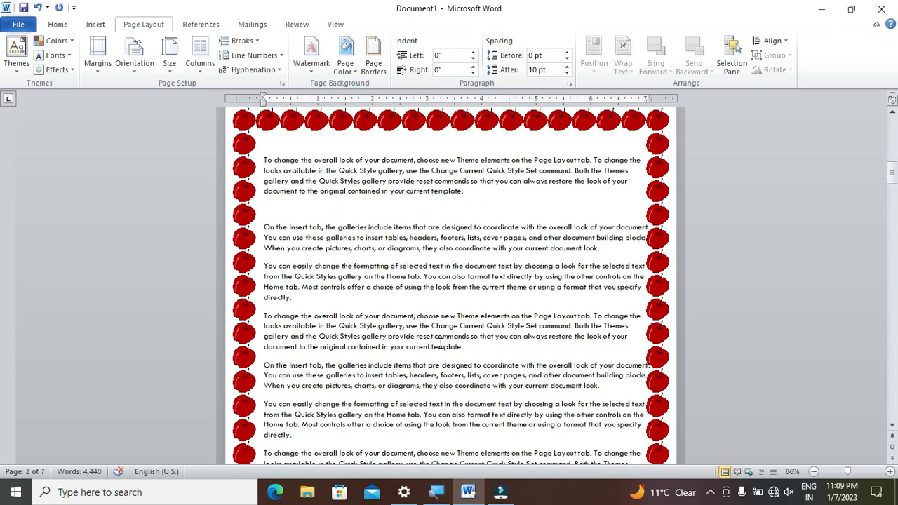
{"action": "scroll", "coordinate": [440, 343], "scroll_direction": "down", "scroll_amount": 15}
{"action": "scroll", "coordinate": [441, 343], "scroll_direction": "down", "scroll_amount": 12}
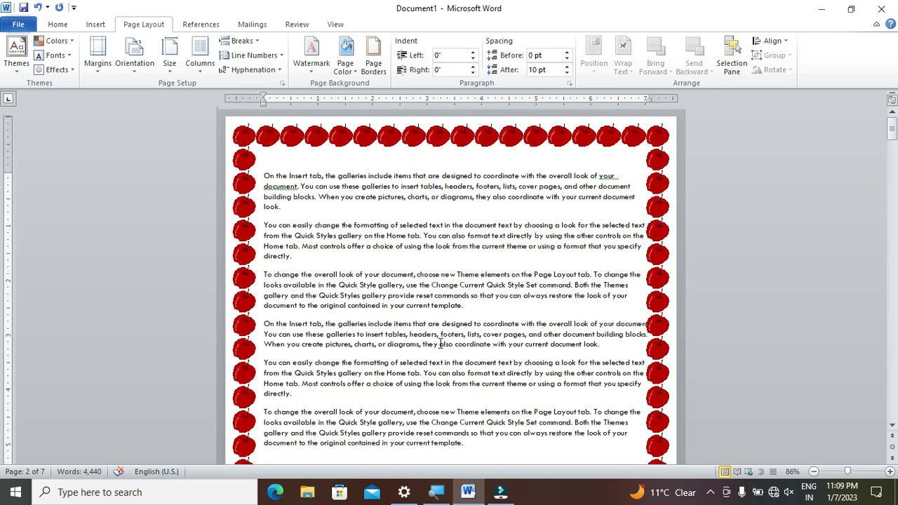